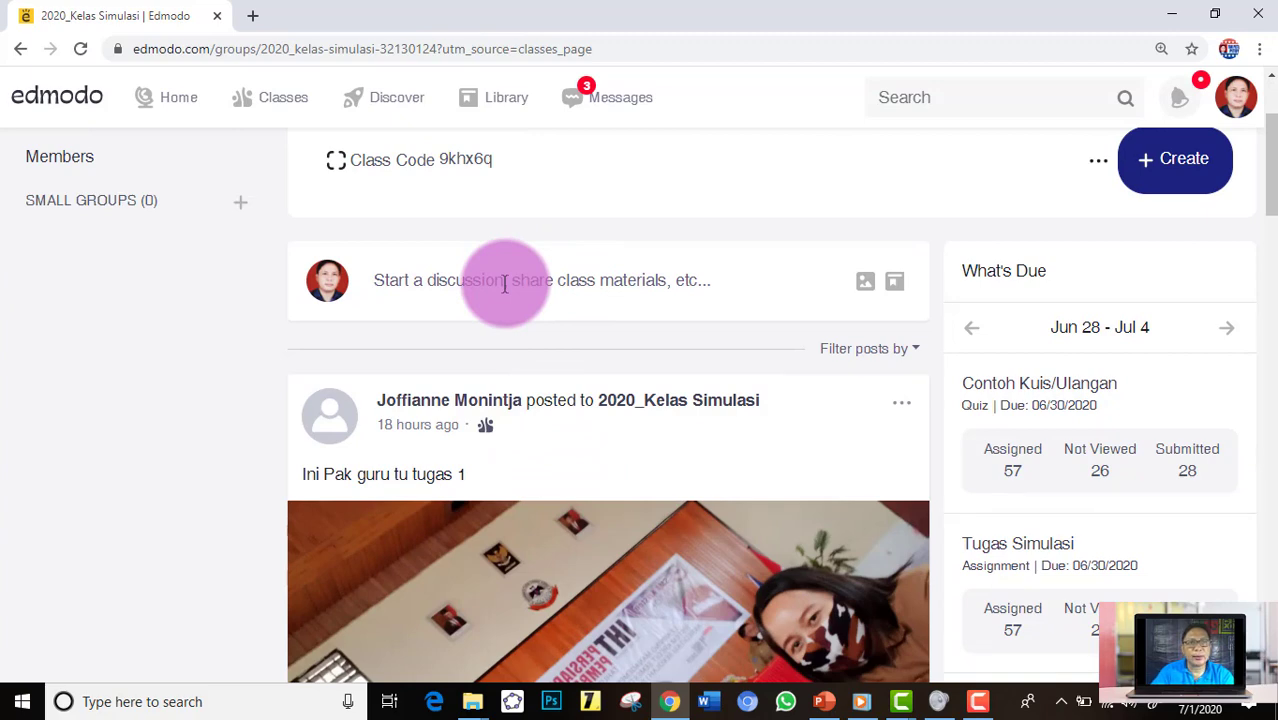
- Start a post to 2020_Kelas Simulasi with "Halo apa kabar. Kita akan mengambil absen untuk pelajaran hari ini. Silahkan"
{"action": "left_click", "coordinate": [505, 283]}
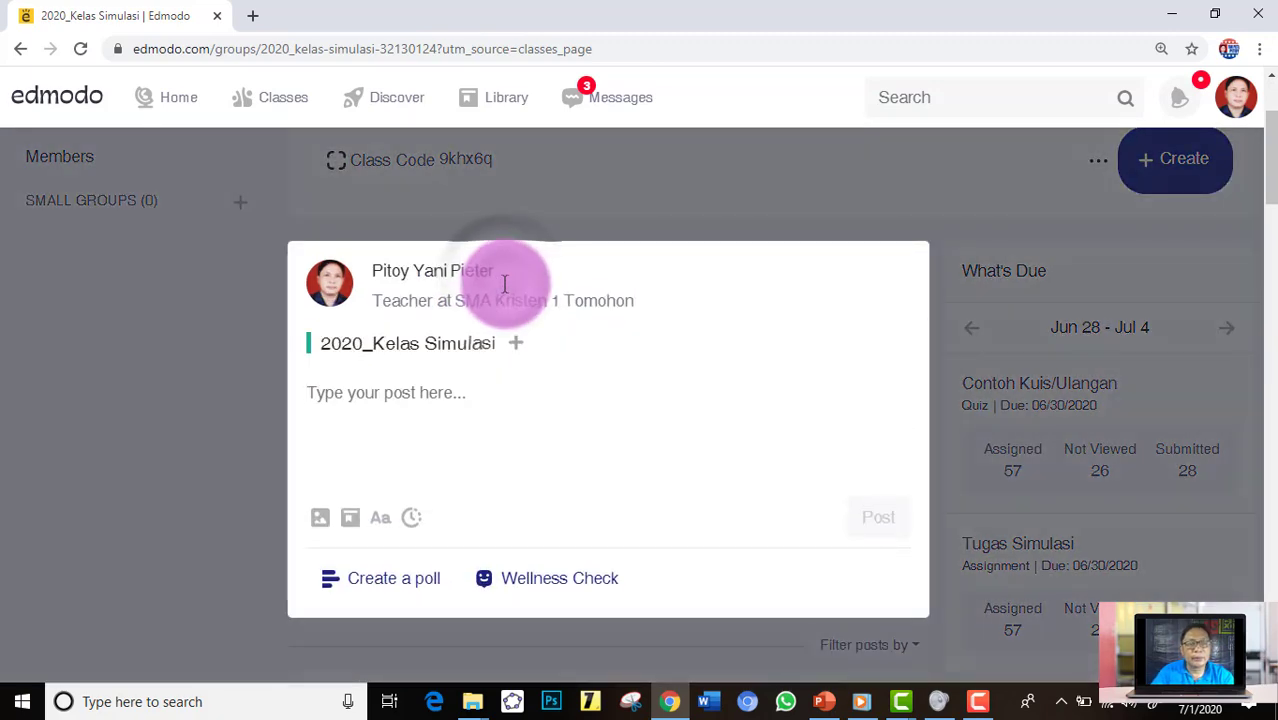
{"action": "left_click", "coordinate": [440, 385]}
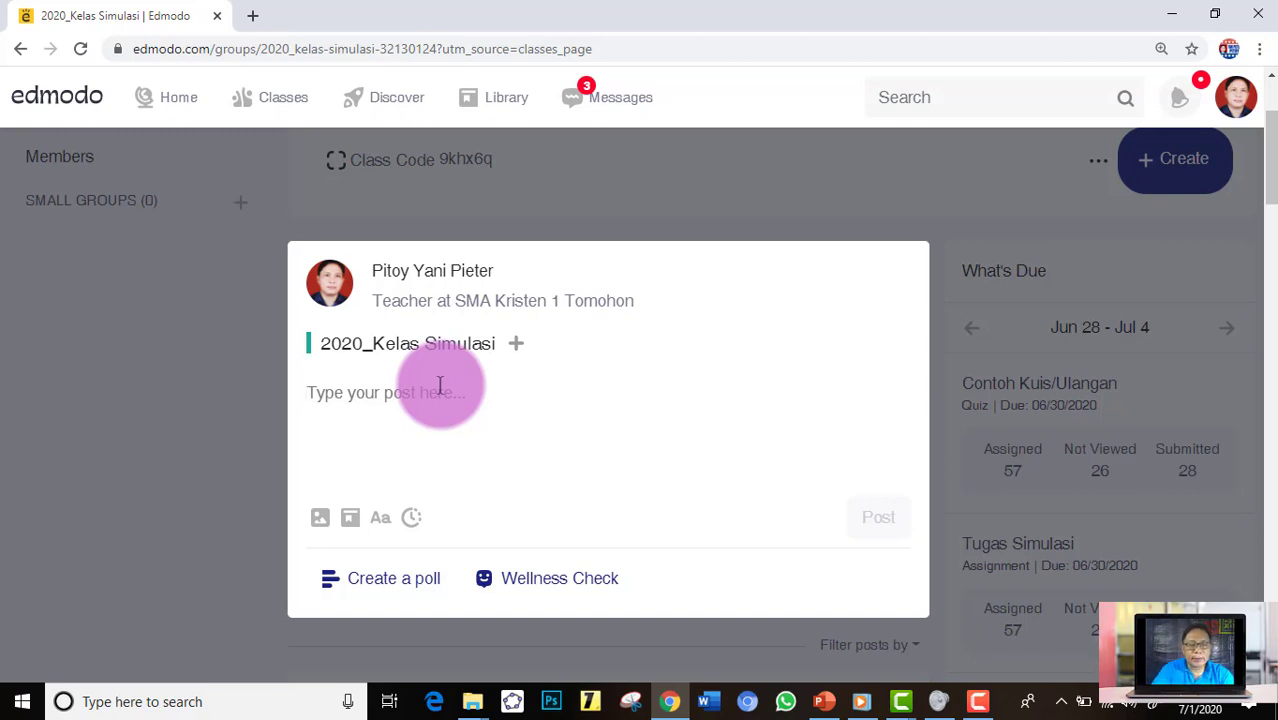
{"action": "type", "text": "Halo"}
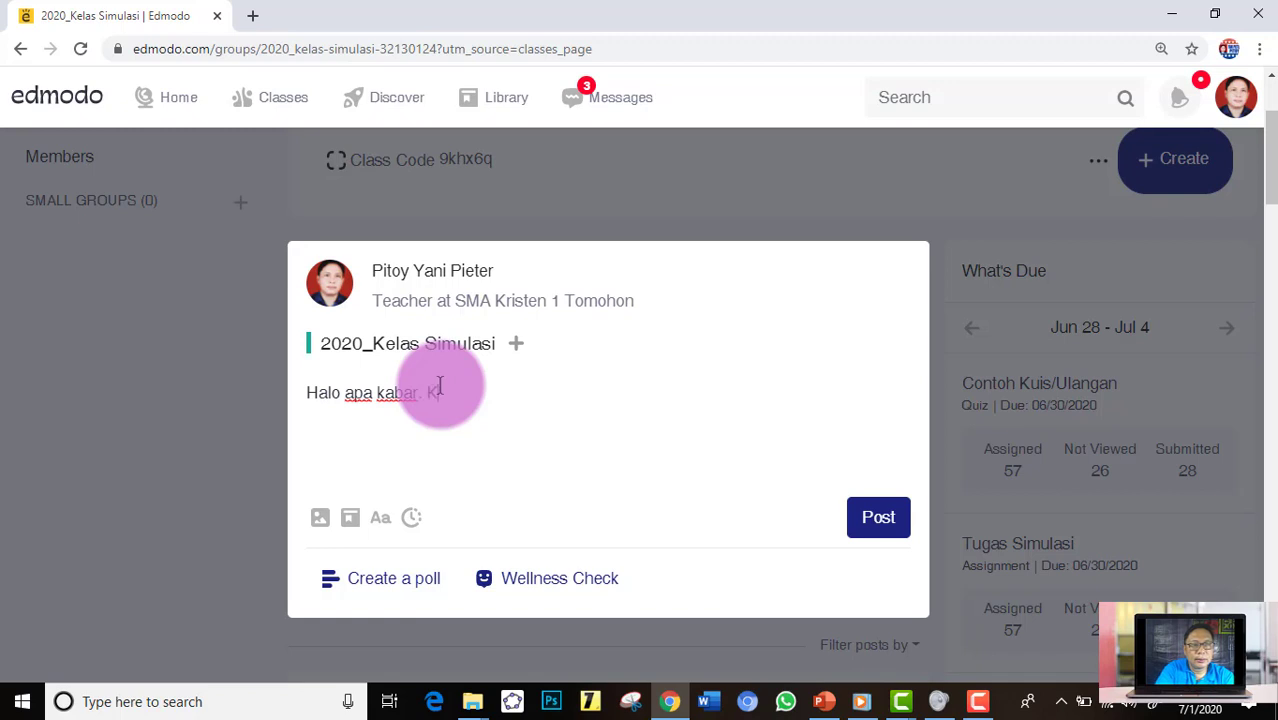
{"action": "type", "text": "apa kabar. Kita akan mengambil ab"}
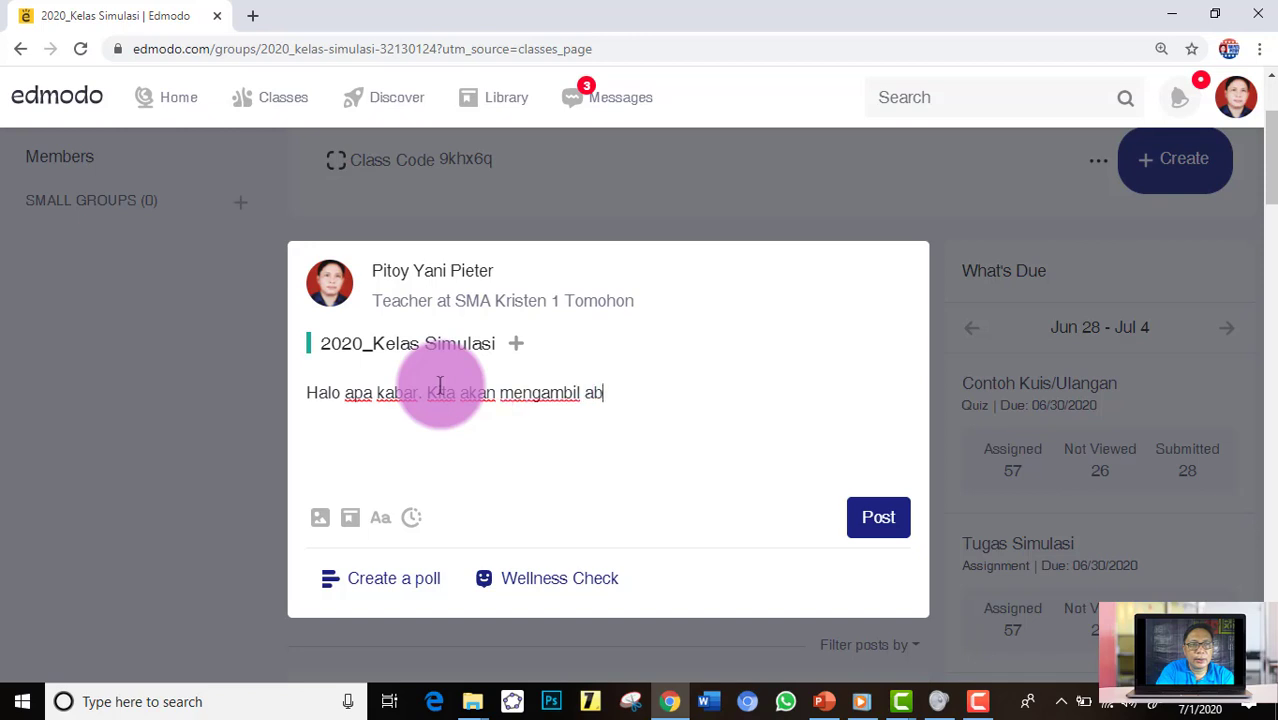
{"action": "type", "text": "sen untuk pelajaran h"}
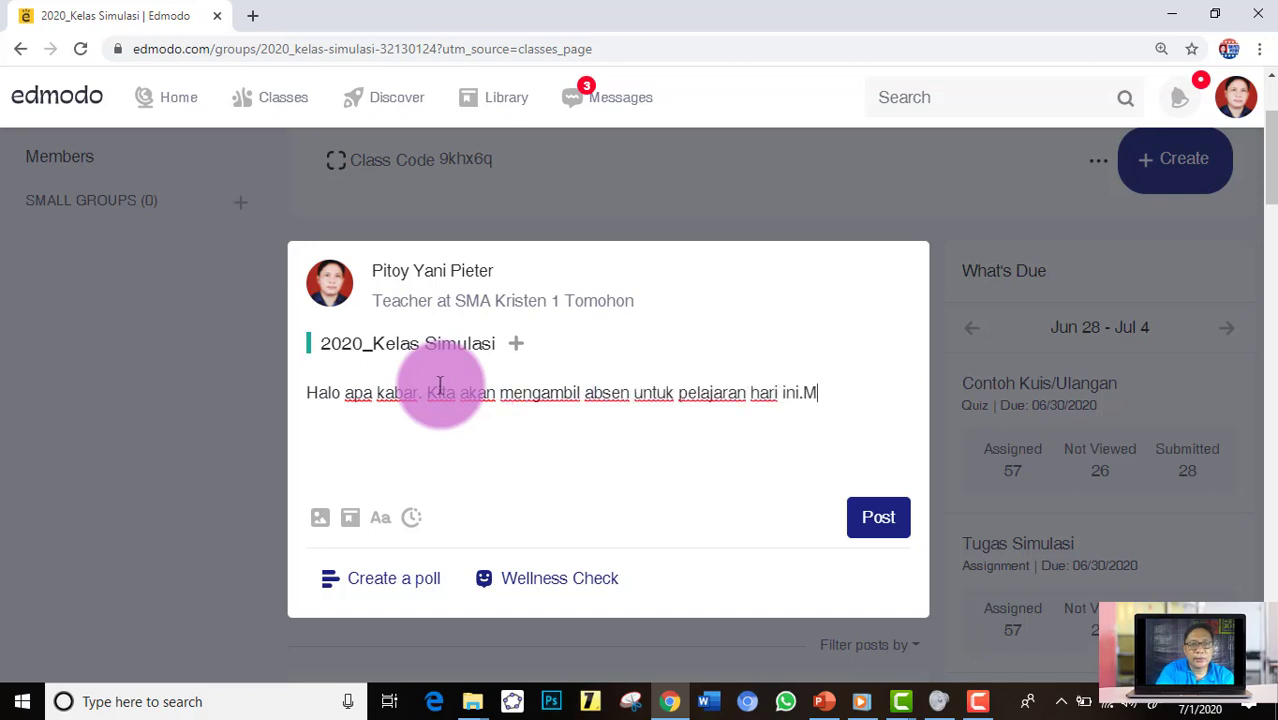
{"action": "type", "text": "ari ini. Silahkan "}
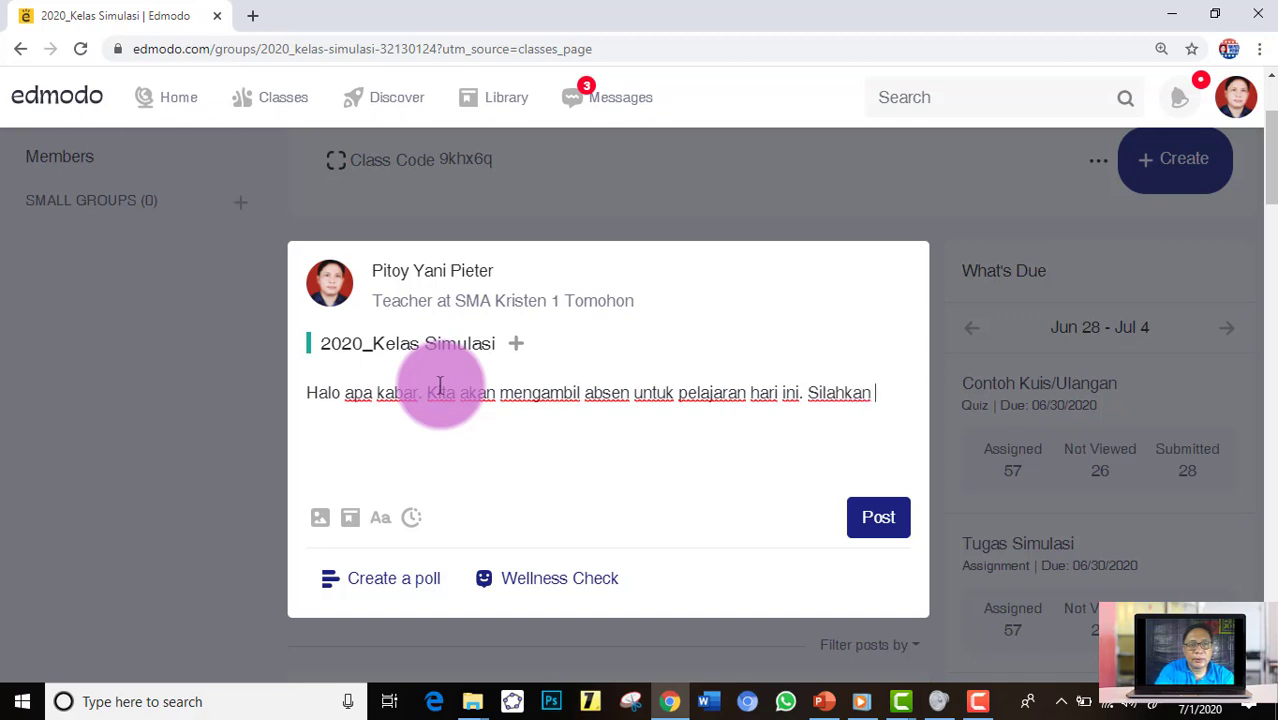
- Complete the message with "kirim foto Anda menggunakan seragam sekolah di bagian reply ....." and publish the post
{"action": "type", "text": "kirim foto "}
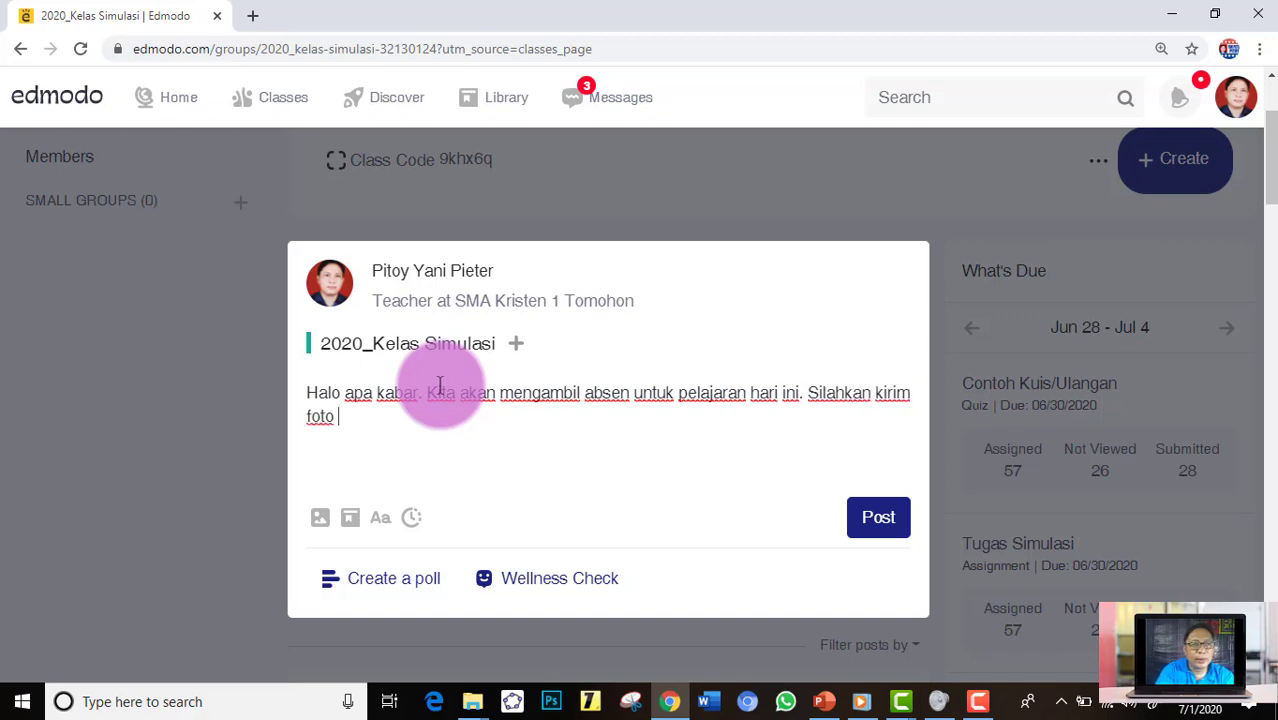
{"action": "type", "text": "Anda mengguna"}
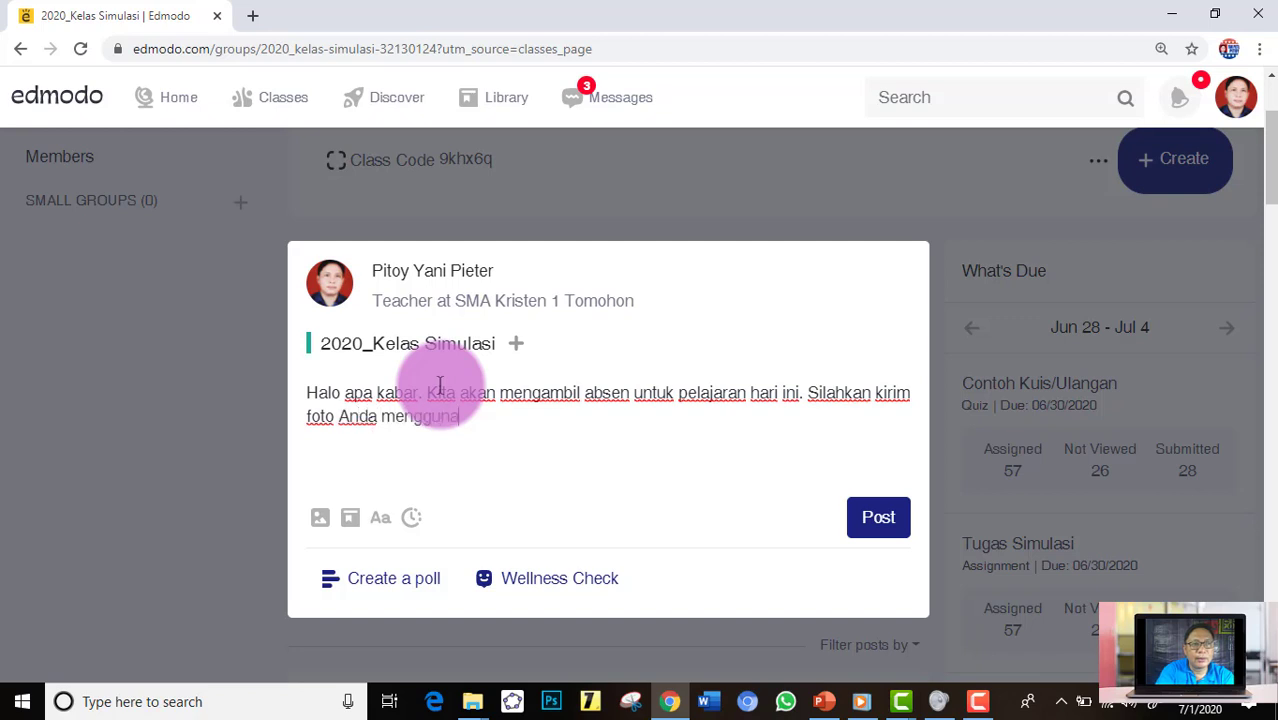
{"action": "type", "text": "kan seragam se"}
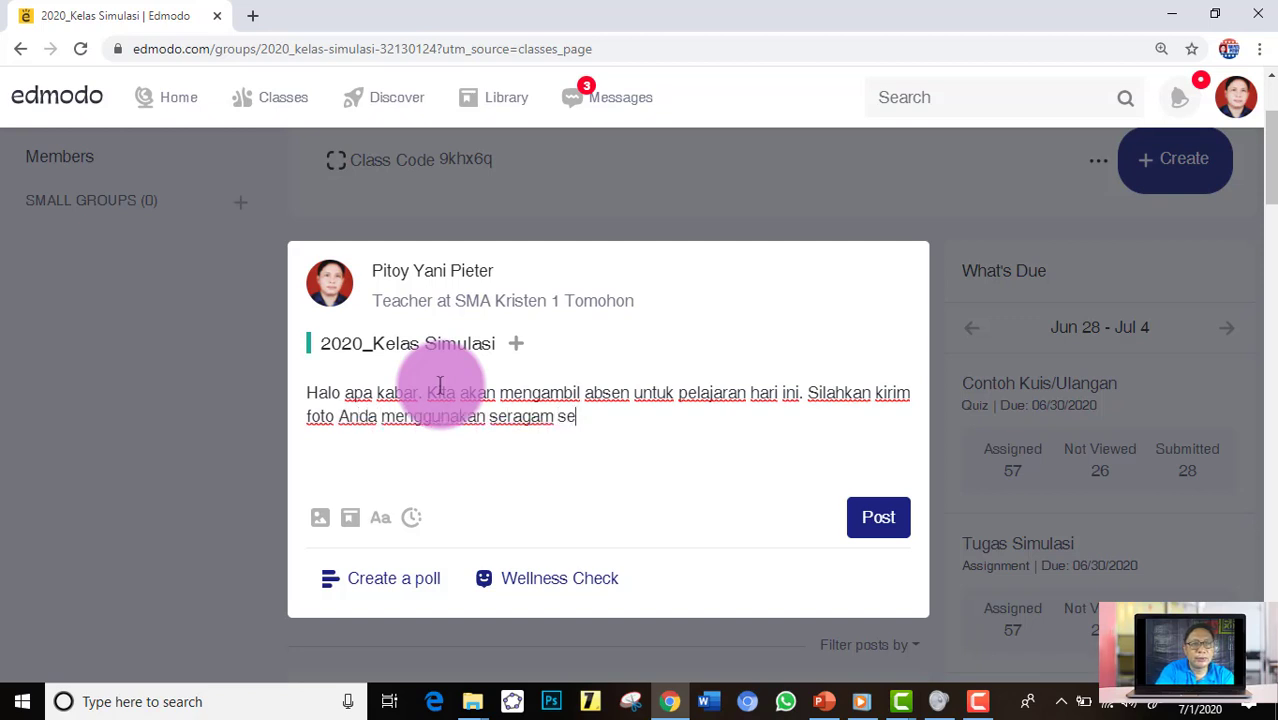
{"action": "type", "text": "kolah "}
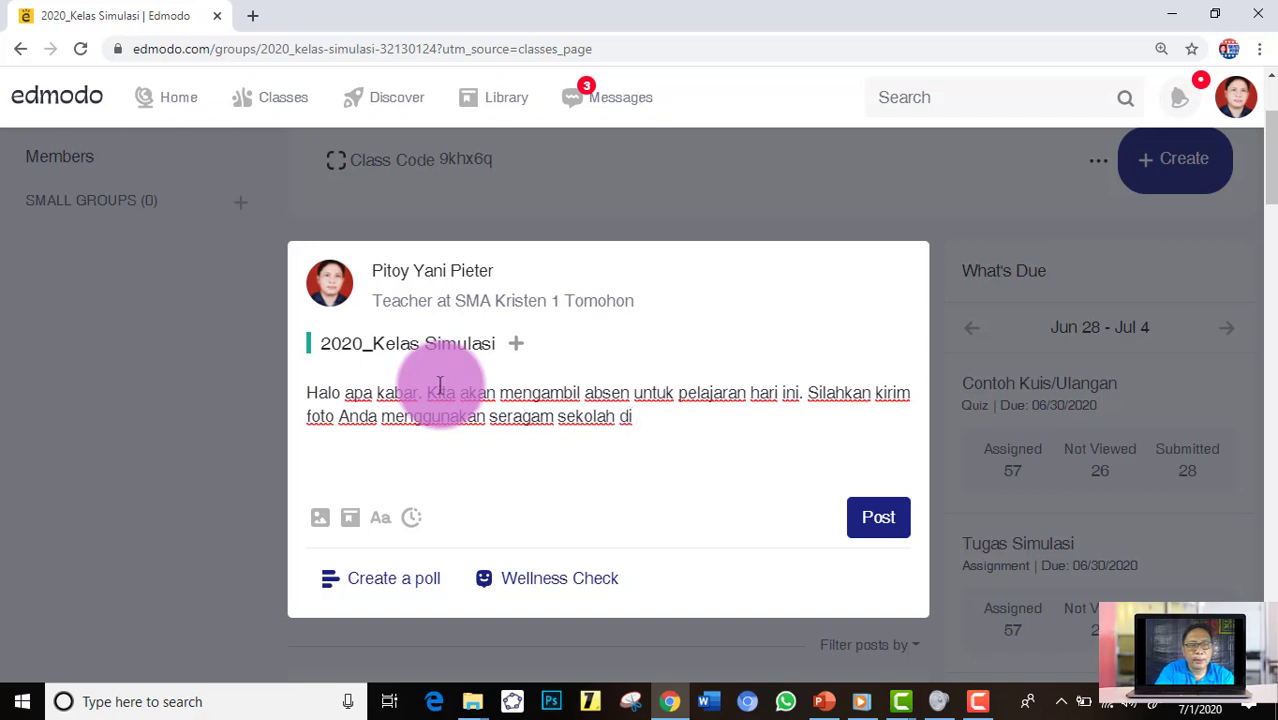
{"action": "type", "text": "di bagian"}
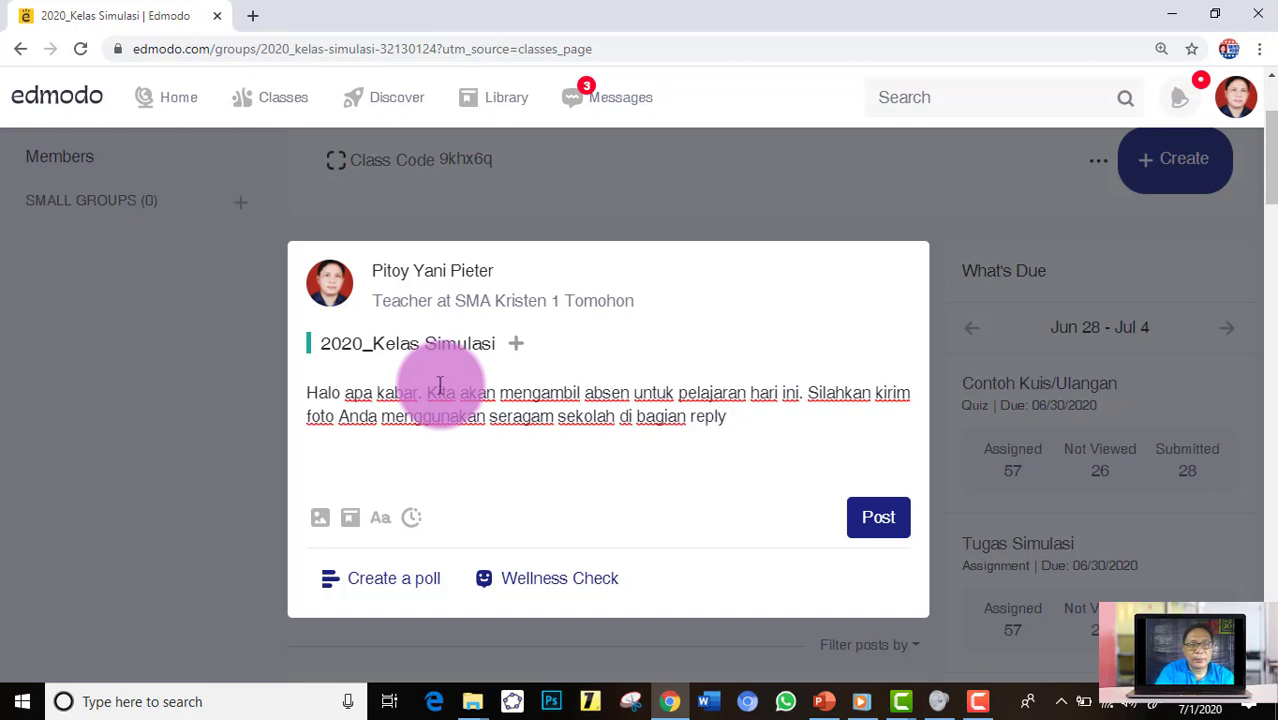
{"action": "type", "text": "reply ....."}
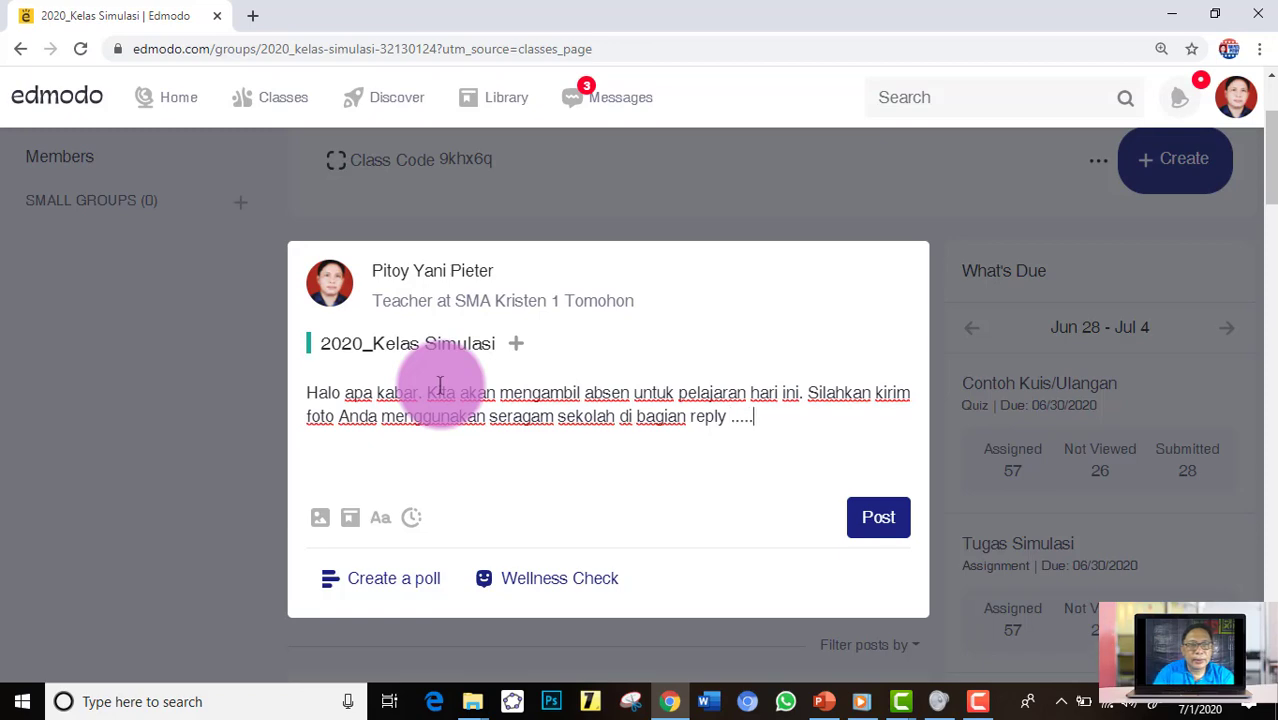
{"action": "left_click", "coordinate": [879, 524]}
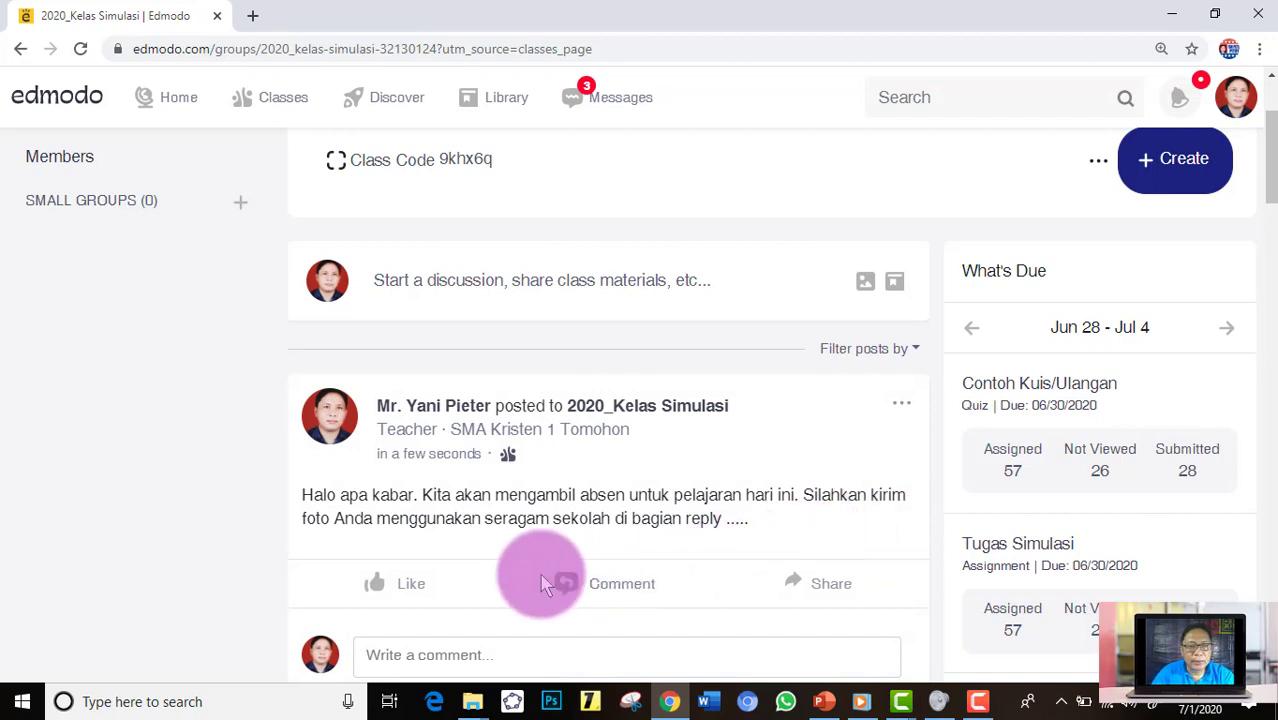
{"action": "scroll", "coordinate": [530, 580], "scroll_direction": "down", "scroll_amount": 1}
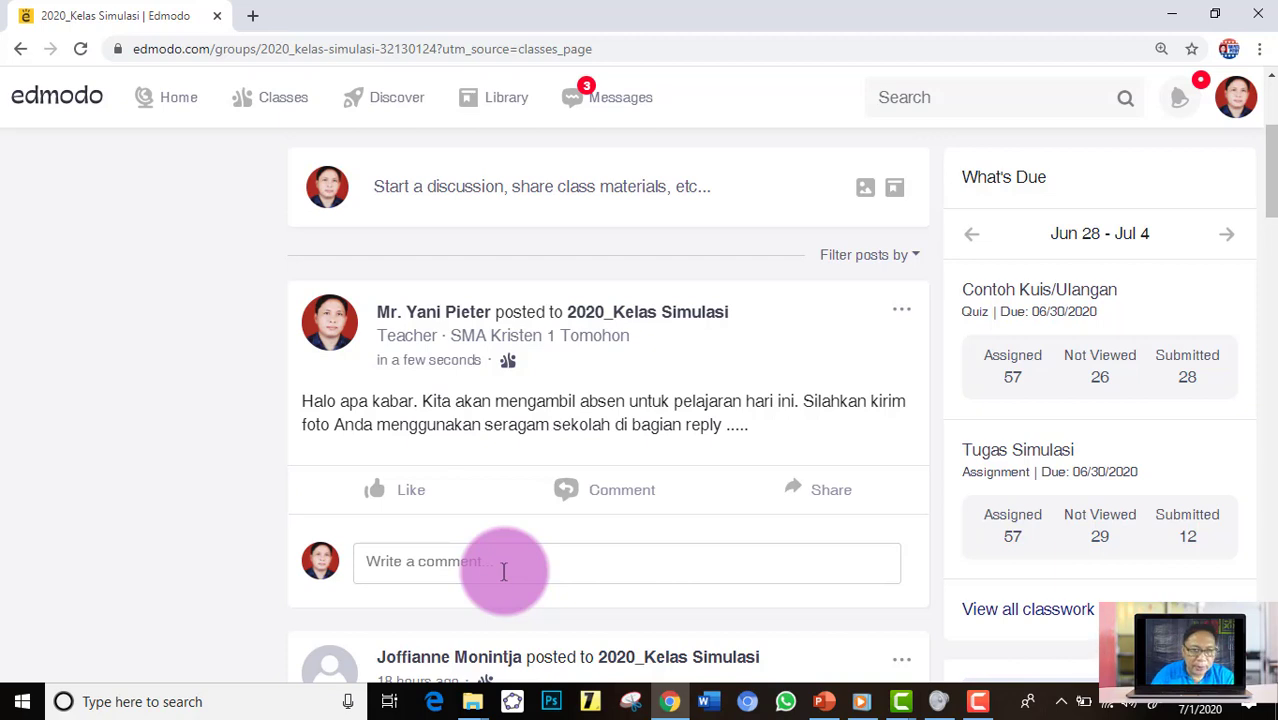
{"action": "left_click", "coordinate": [903, 316]}
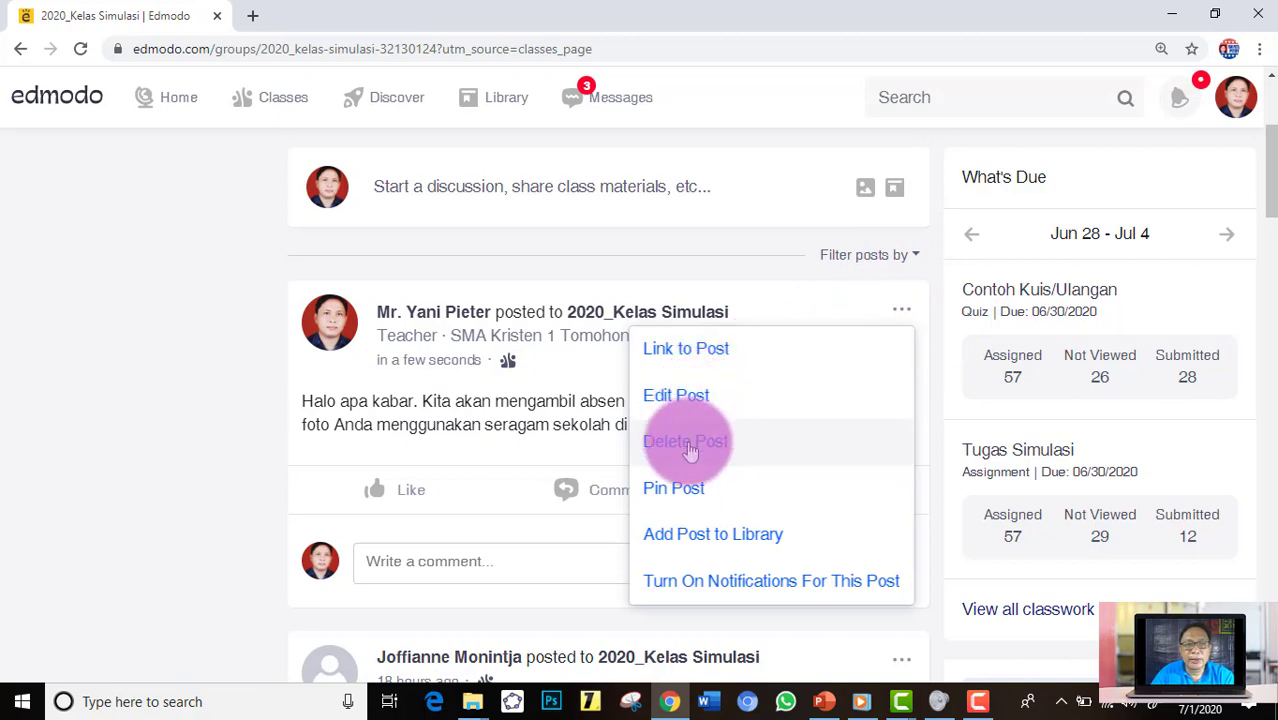
{"action": "left_click", "coordinate": [710, 400]}
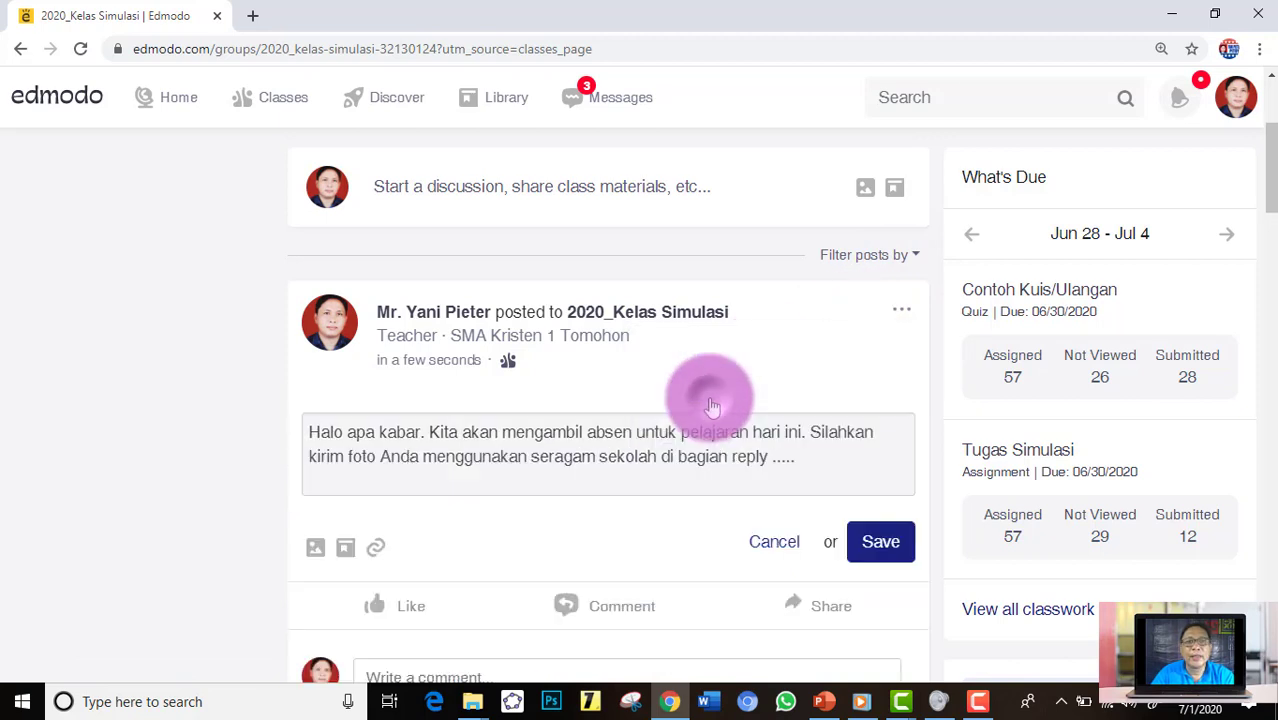
{"action": "left_click", "coordinate": [787, 545]}
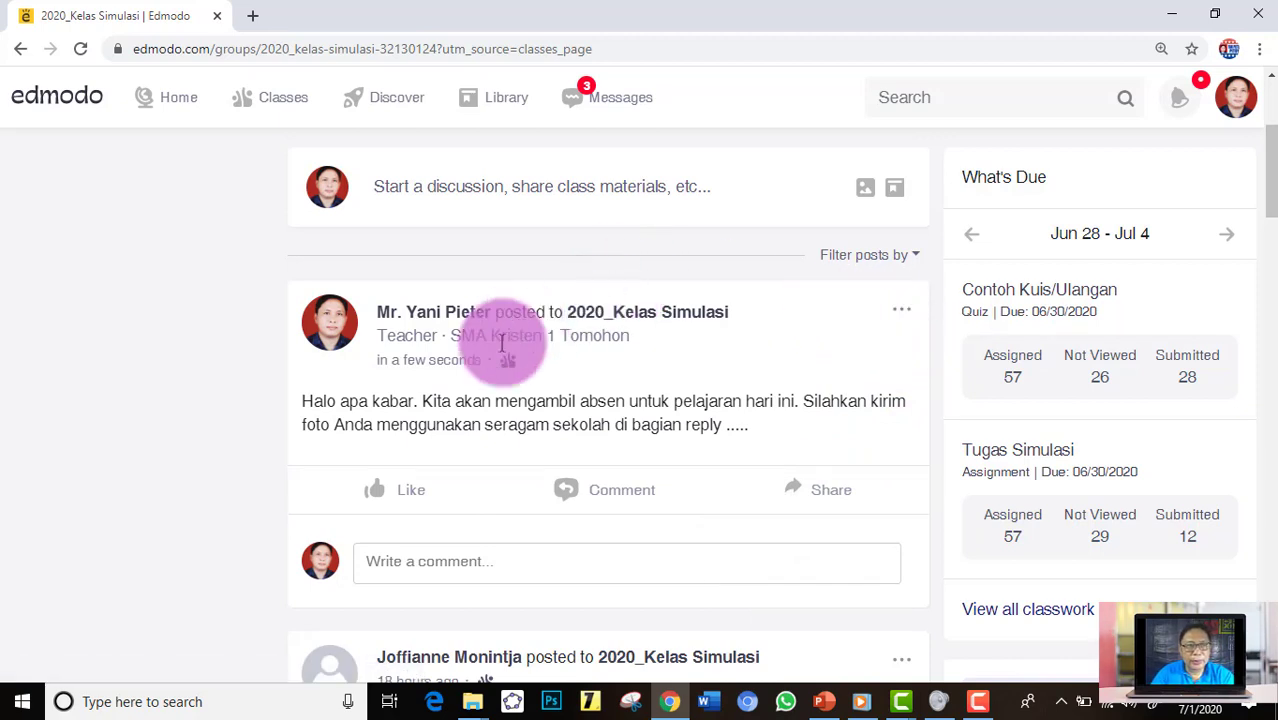
- Start another class post and attach the image file WhatsApp Image 2020-03-16 at 07.21.10.jpeg
{"action": "scroll", "coordinate": [460, 375], "scroll_direction": "up", "scroll_amount": 1}
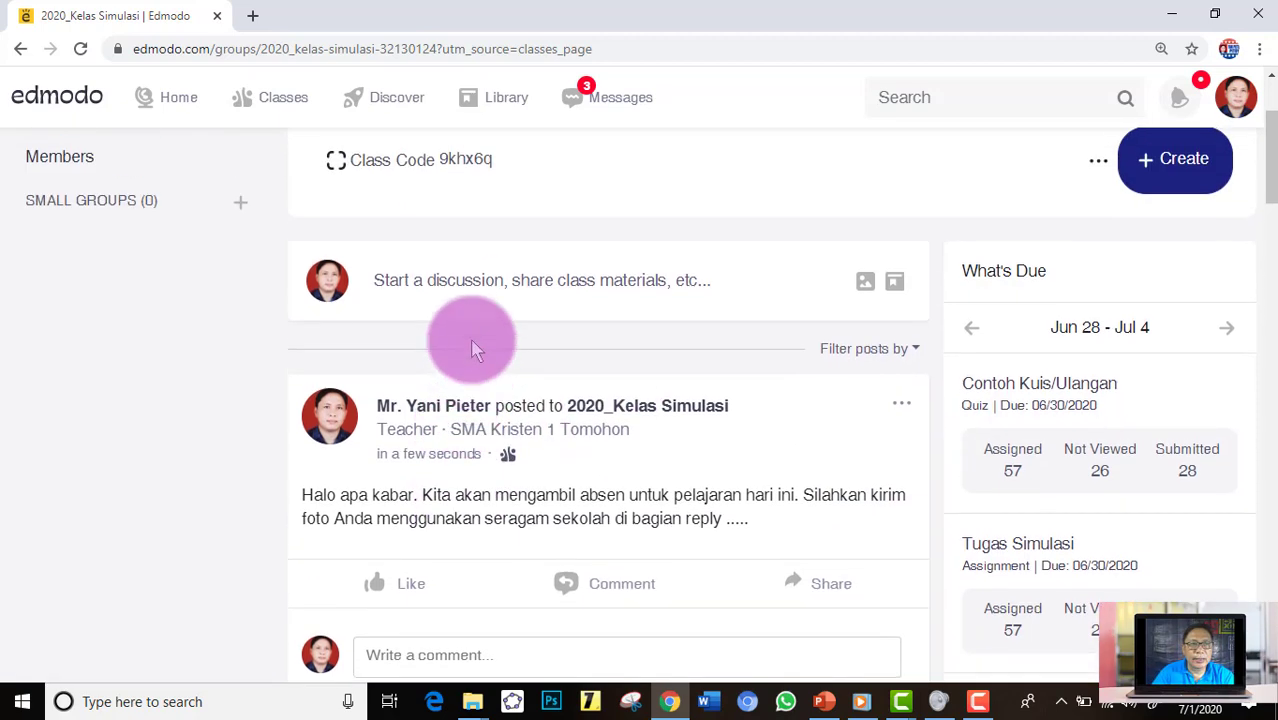
{"action": "left_click", "coordinate": [448, 279]}
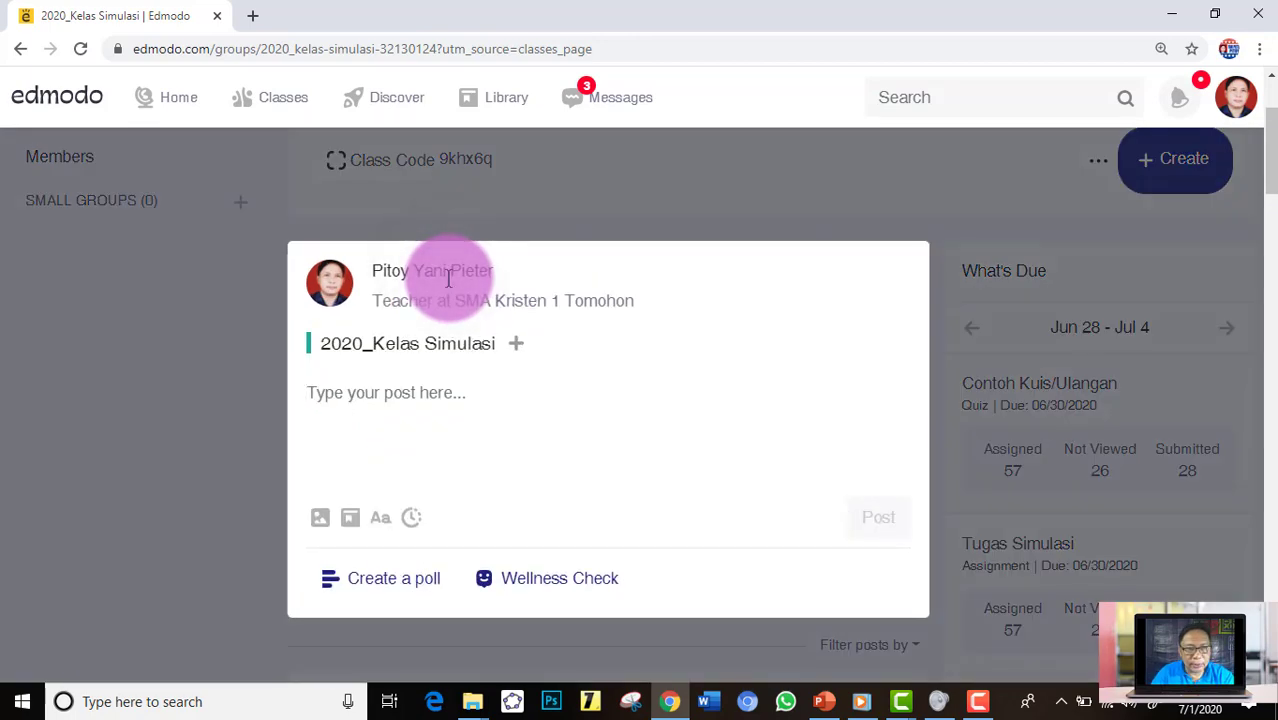
{"action": "left_click", "coordinate": [399, 394]}
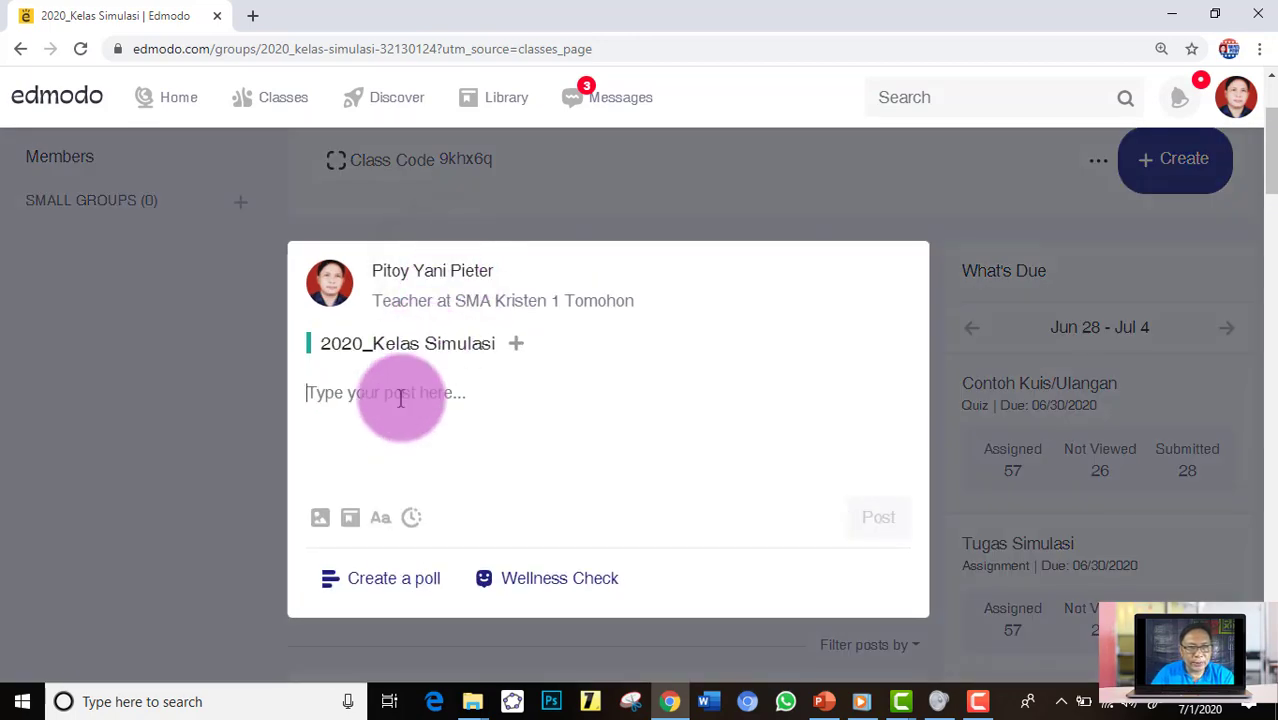
{"action": "left_click", "coordinate": [325, 530]}
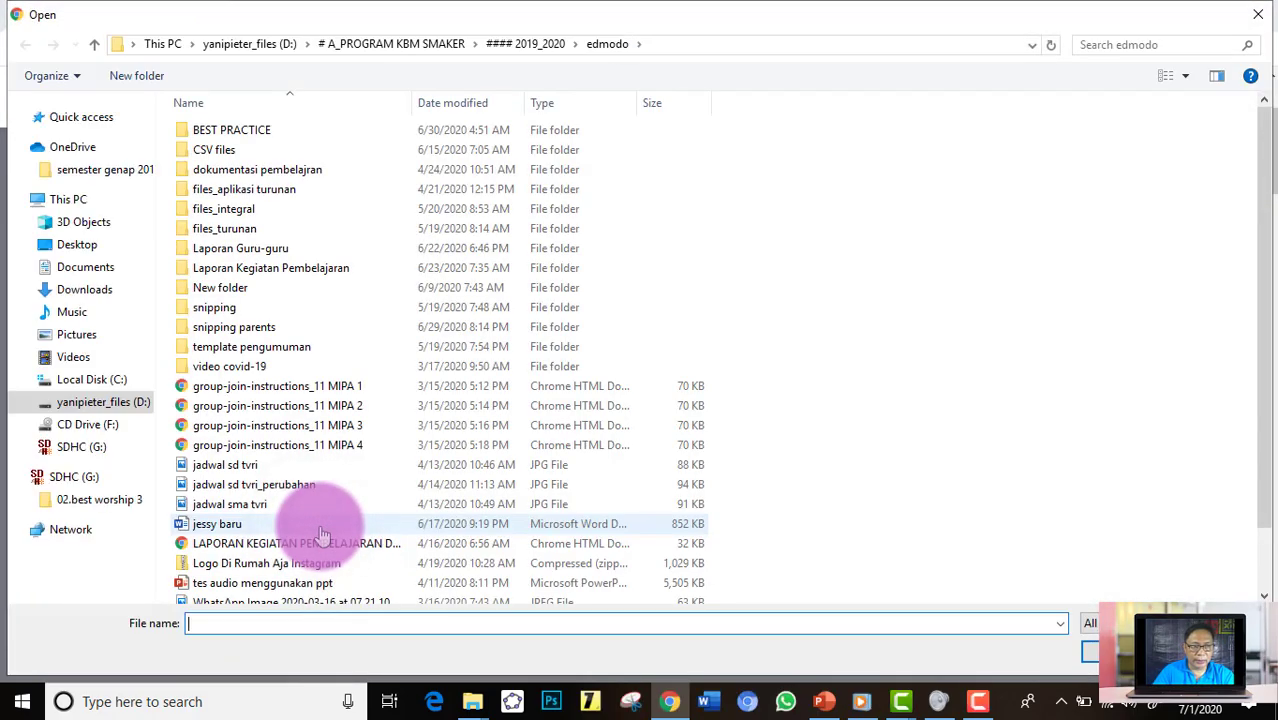
{"action": "scroll", "coordinate": [803, 310], "scroll_direction": "down", "scroll_amount": 2}
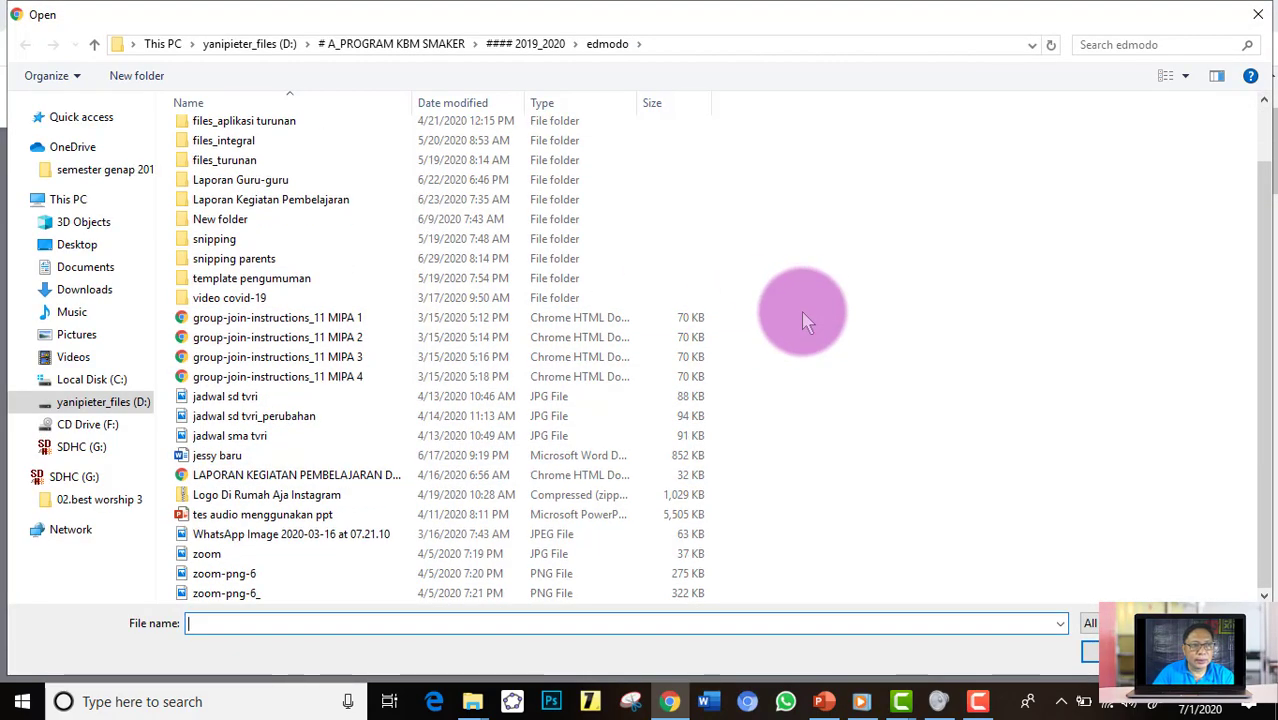
{"action": "left_click", "coordinate": [316, 537]}
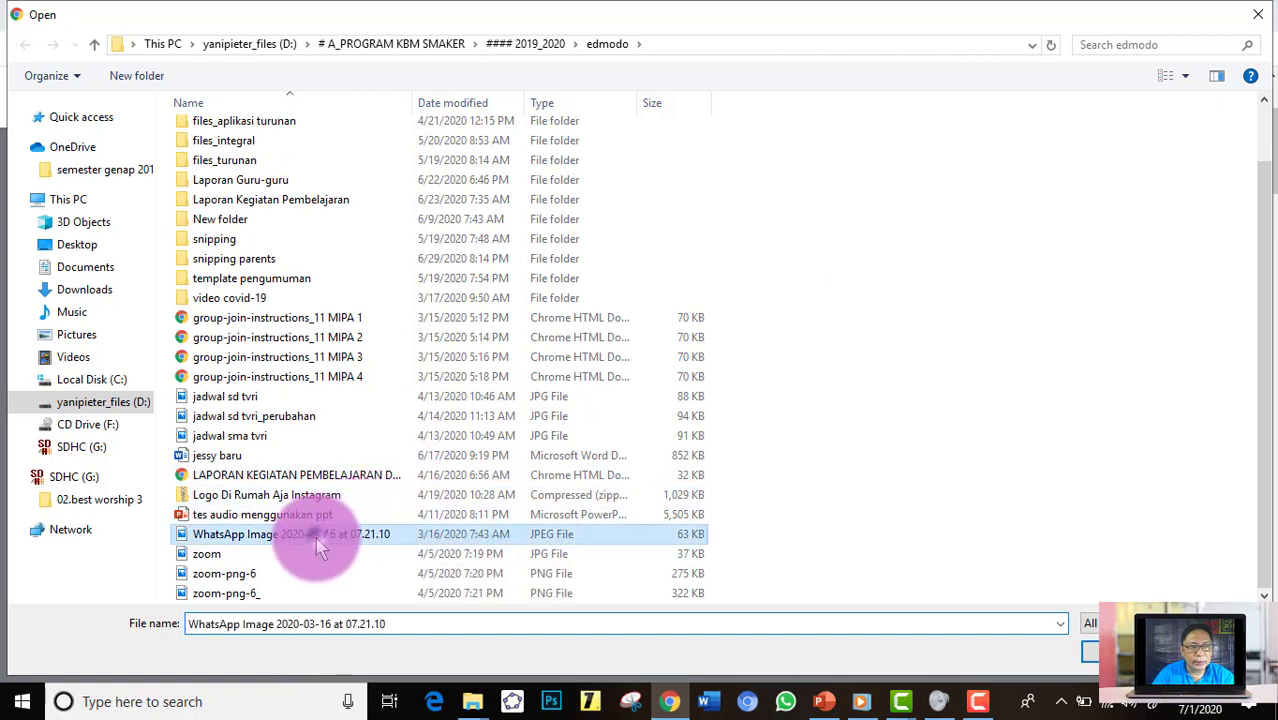
{"action": "left_click", "coordinate": [1083, 633]}
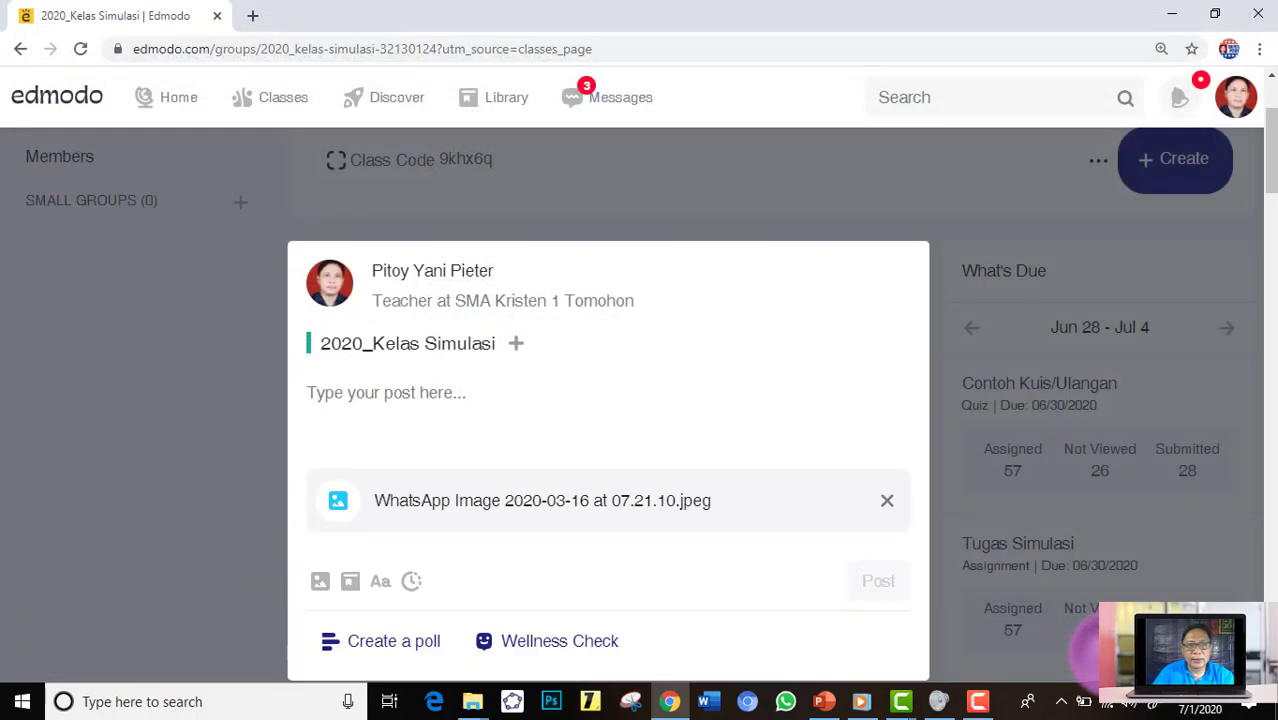
{"action": "left_click", "coordinate": [866, 600]}
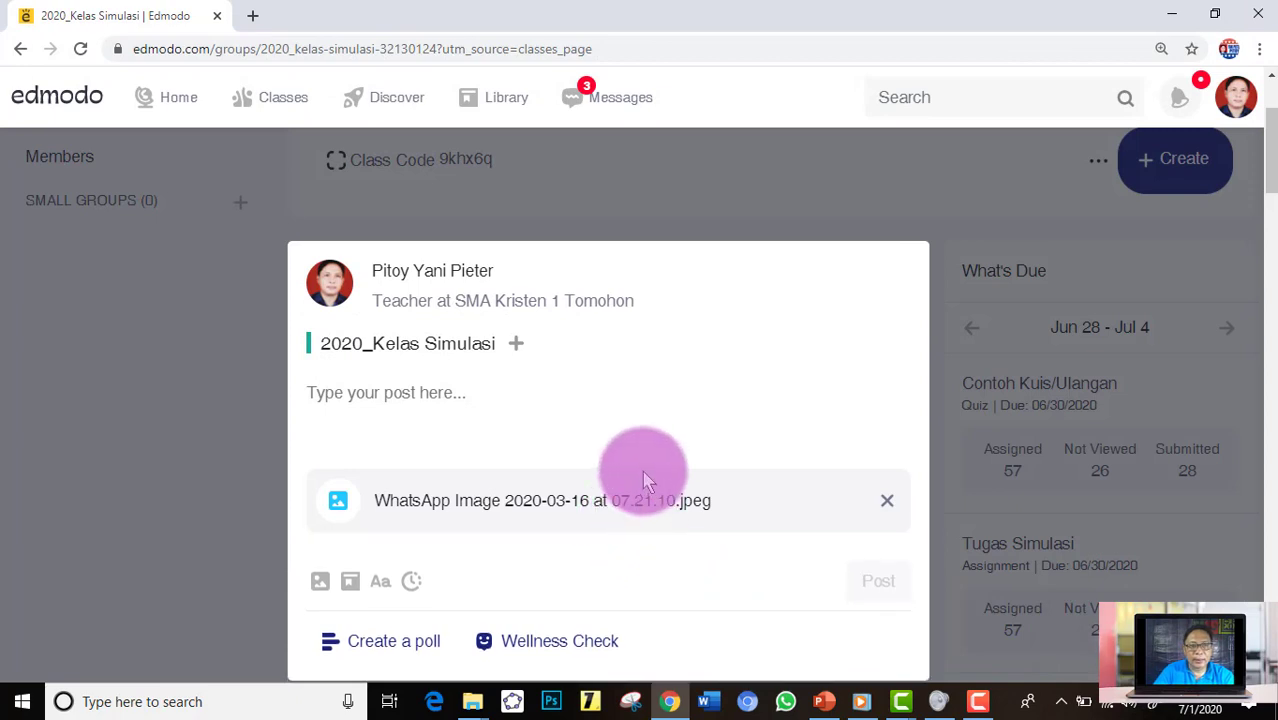
- Filter the class list by 2020 and add 2020_11 MIPA 2 Smaker 1 Tomohon and 2020_11 MIPA 3 Smaker 1 Tomohon as post recipients
{"action": "scroll", "coordinate": [645, 478], "scroll_direction": "down", "scroll_amount": 2}
{"action": "scroll", "coordinate": [560, 370], "scroll_direction": "up", "scroll_amount": 1}
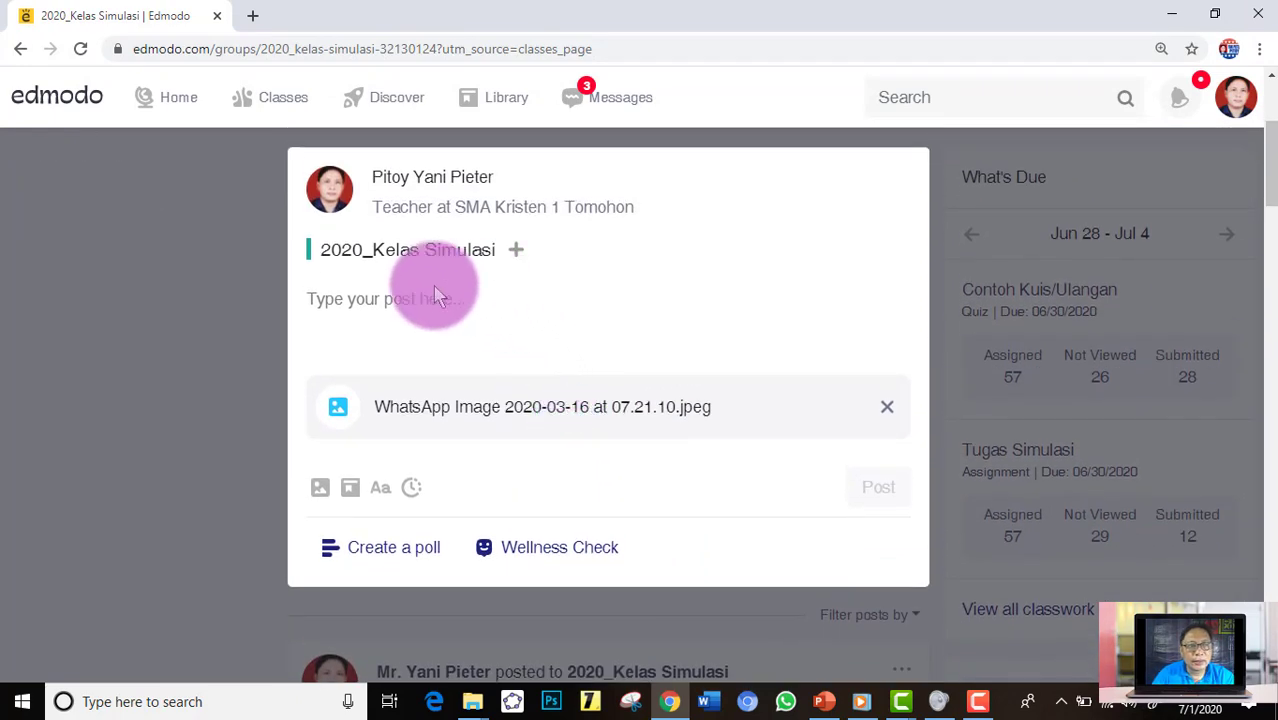
{"action": "left_click", "coordinate": [517, 258]}
{"action": "left_click", "coordinate": [549, 263]}
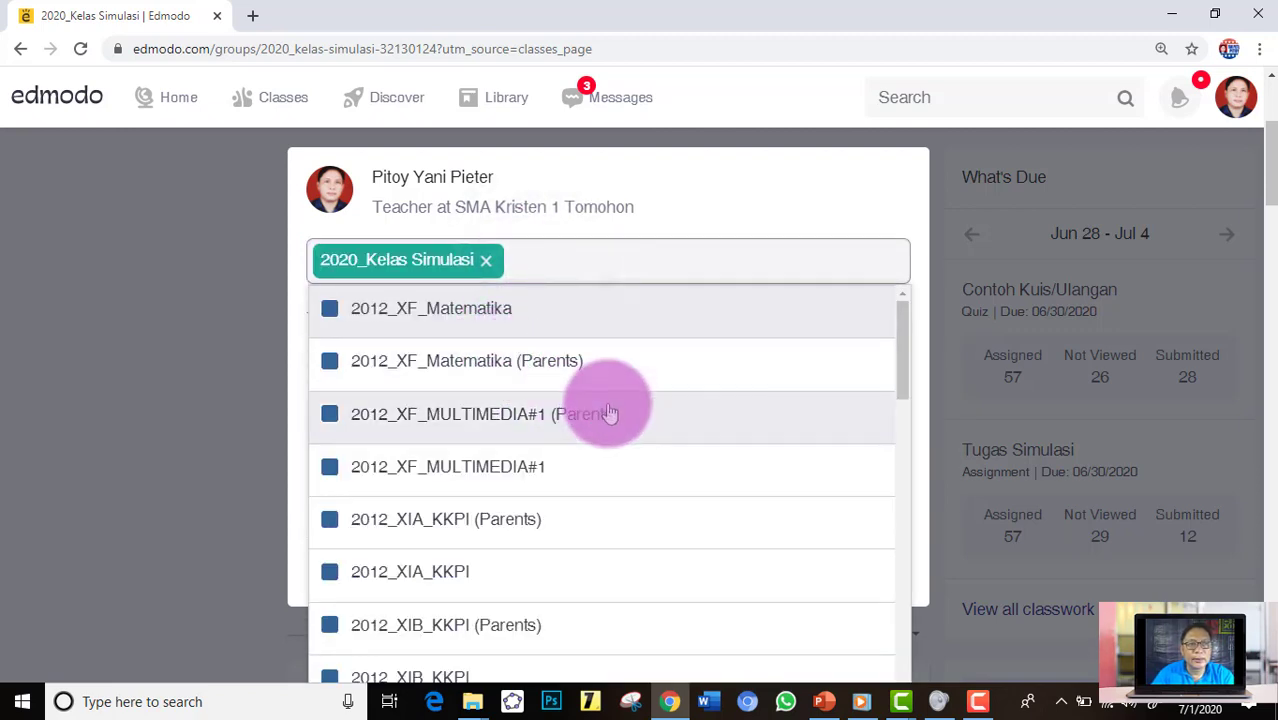
{"action": "scroll", "coordinate": [610, 413], "scroll_direction": "up", "scroll_amount": 3}
{"action": "scroll", "coordinate": [638, 450], "scroll_direction": "down", "scroll_amount": 3}
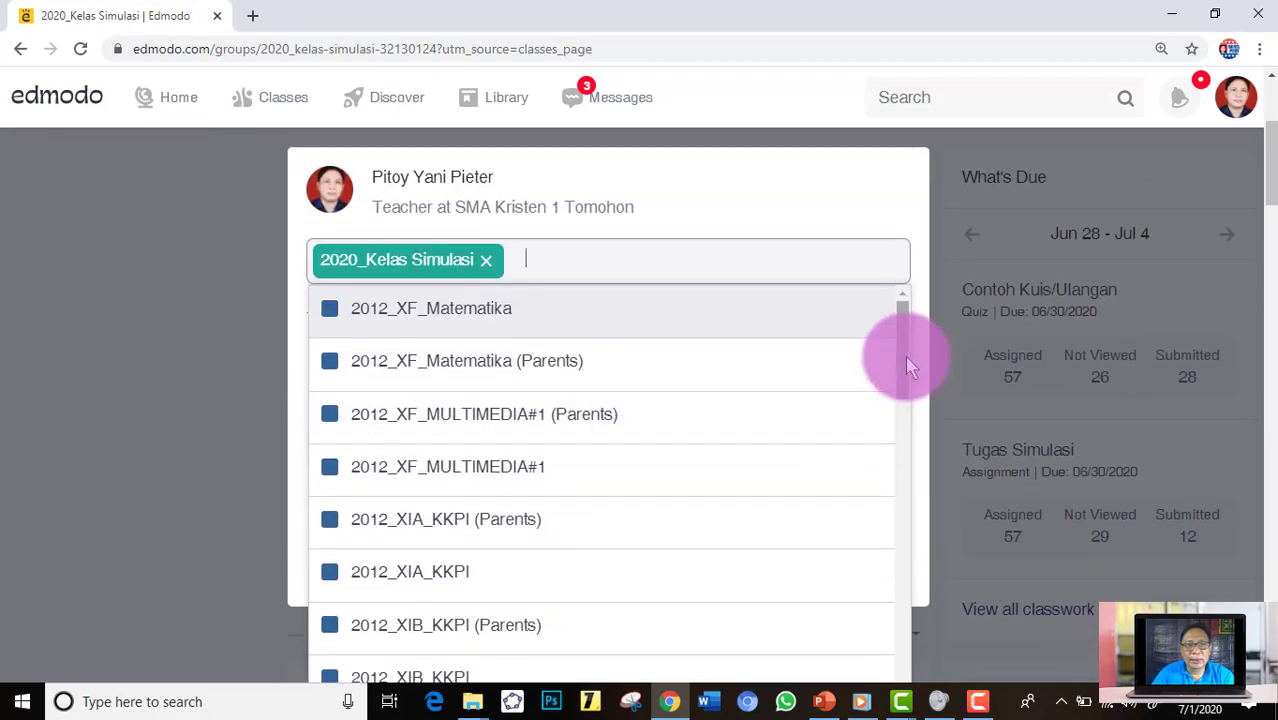
{"action": "left_click_drag", "start_coordinate": [908, 365], "coordinate": [902, 580]}
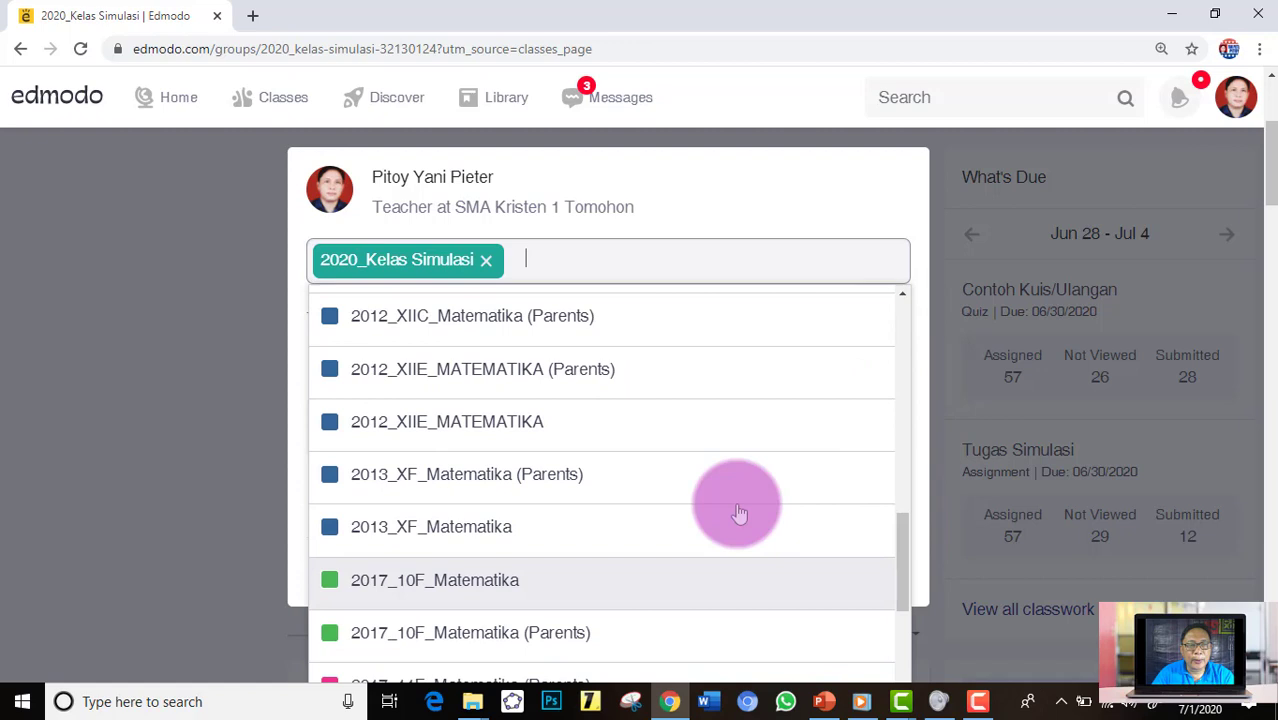
{"action": "left_click", "coordinate": [555, 260]}
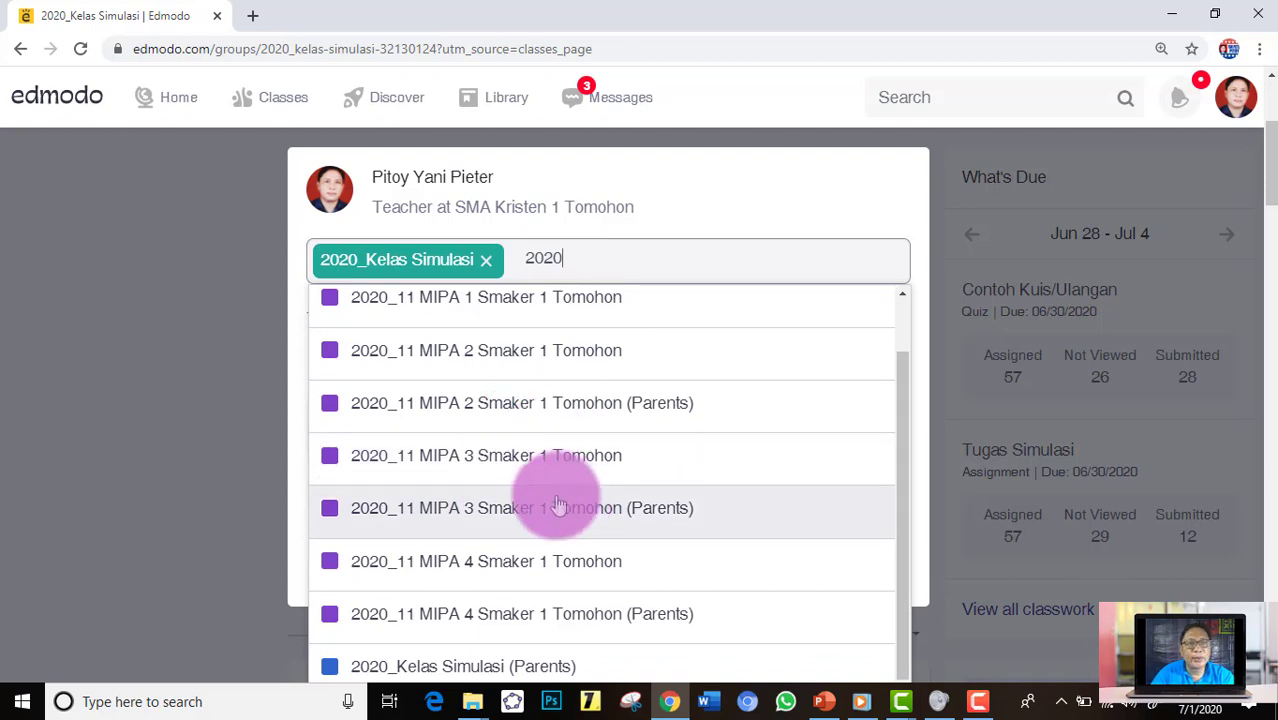
{"action": "left_click", "coordinate": [494, 352]}
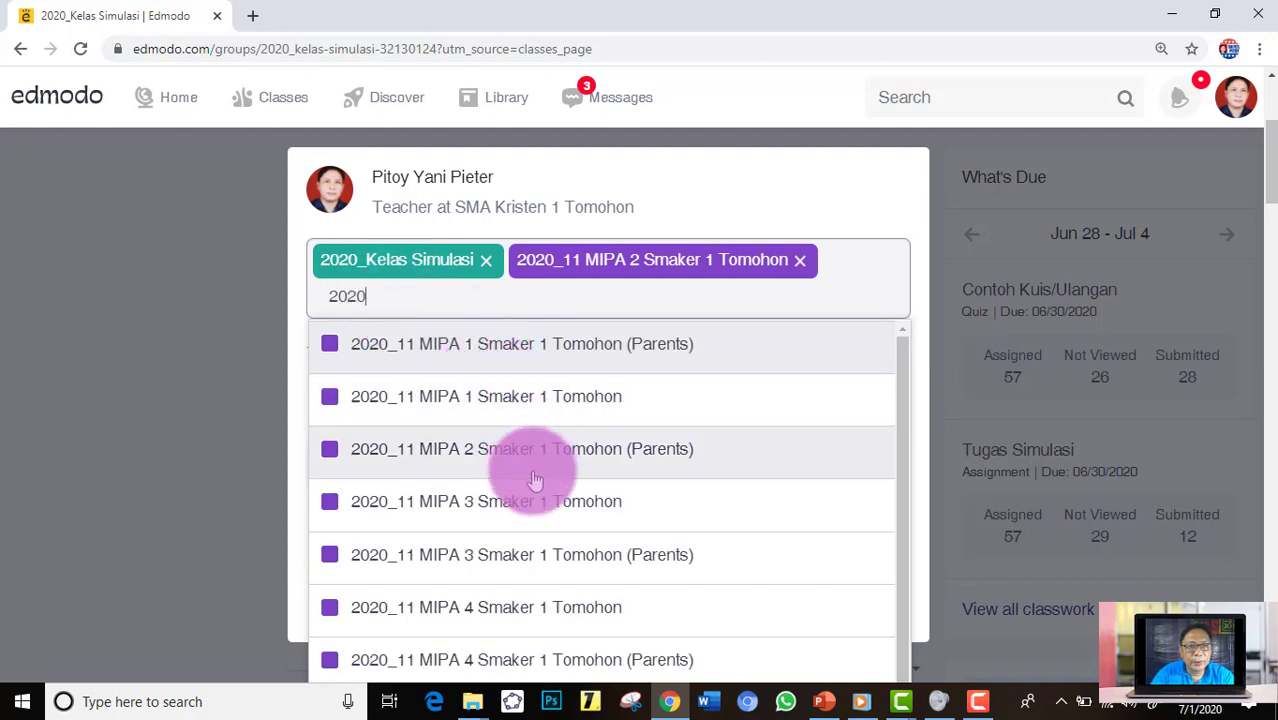
{"action": "left_click", "coordinate": [535, 484]}
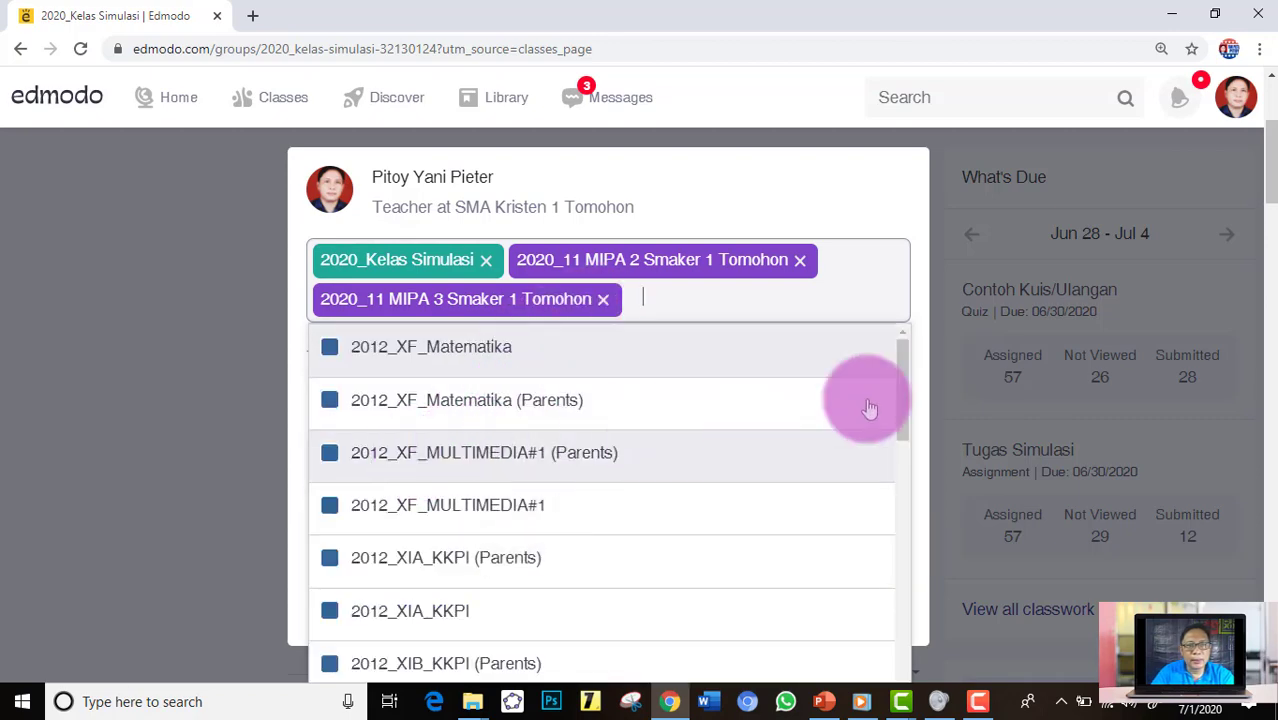
{"action": "left_click", "coordinate": [808, 205]}
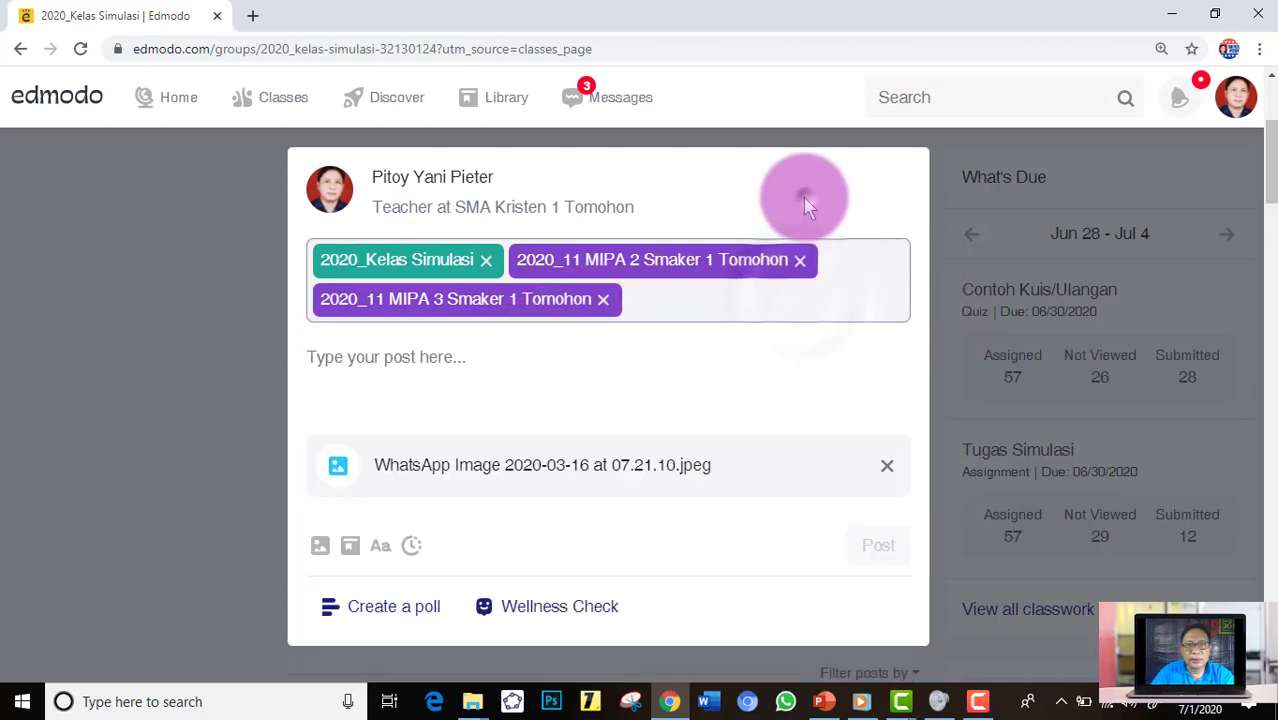
- Write "Selamat Pagi..." as the text of the image post and publish it to the three selected classes
{"action": "scroll", "coordinate": [742, 502], "scroll_direction": "down", "scroll_amount": 3}
{"action": "scroll", "coordinate": [622, 380], "scroll_direction": "up", "scroll_amount": 1}
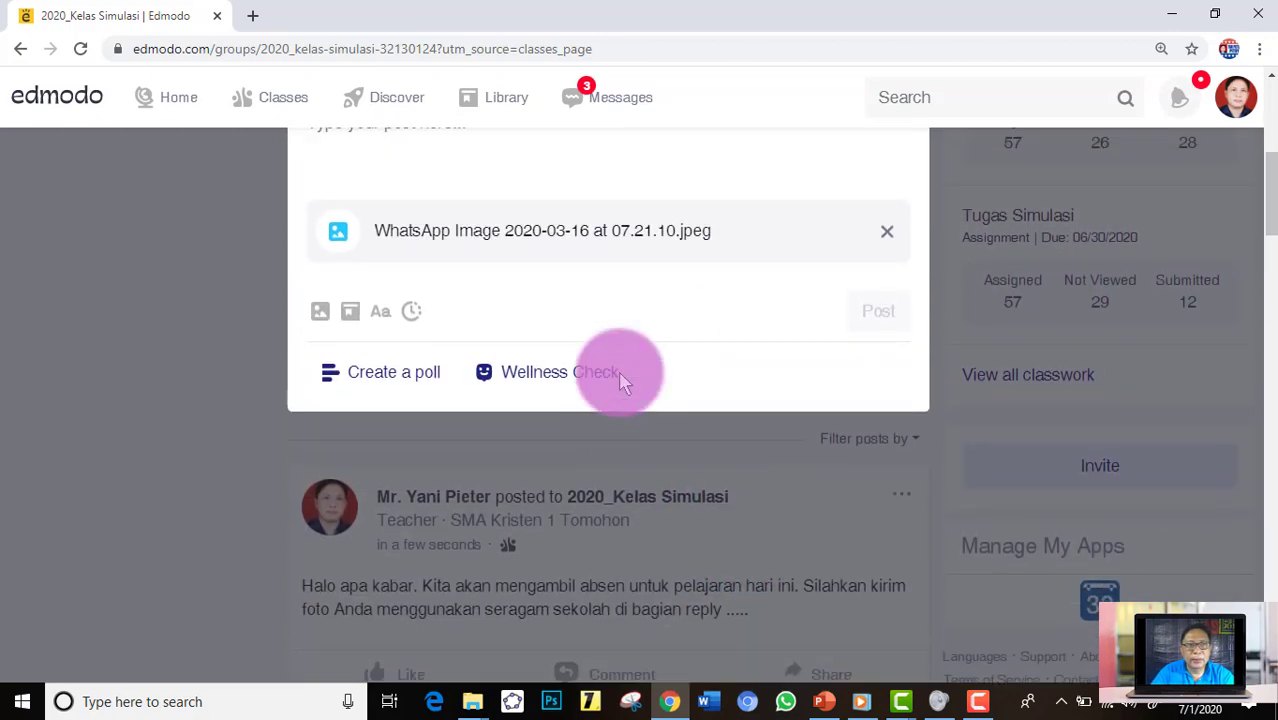
{"action": "scroll", "coordinate": [540, 366], "scroll_direction": "up", "scroll_amount": 3}
{"action": "left_click", "coordinate": [357, 362]}
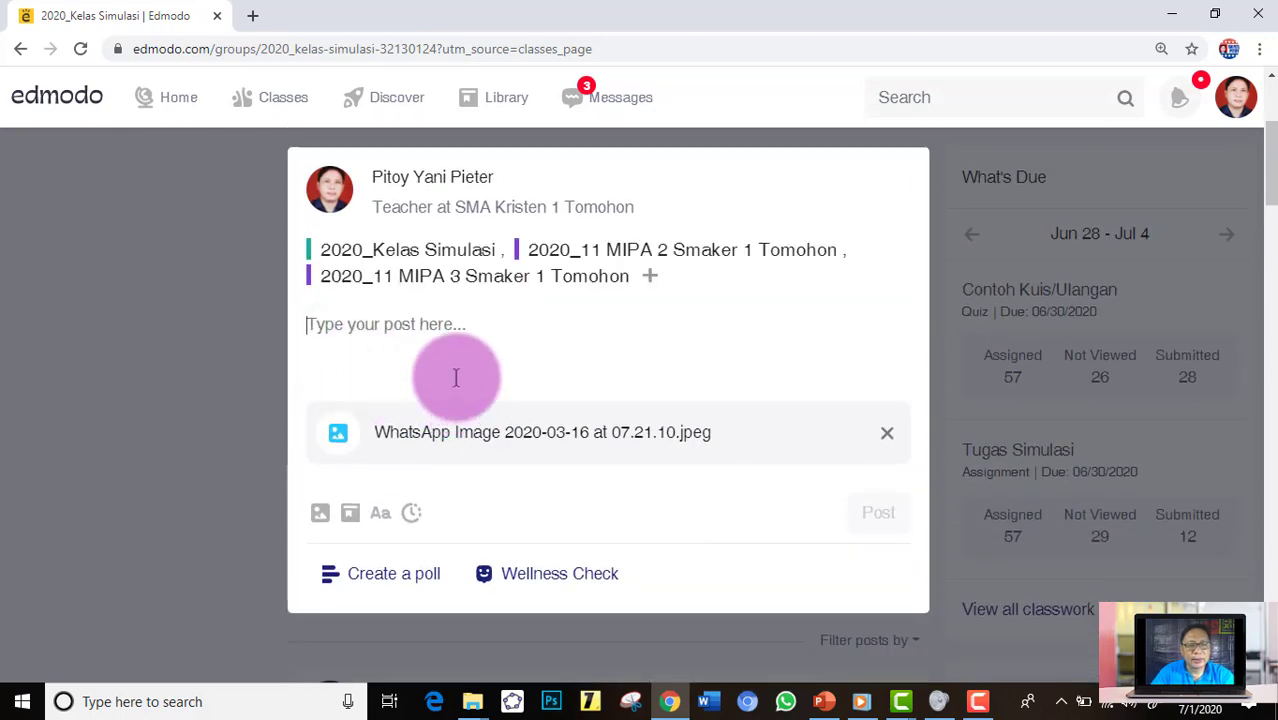
{"action": "type", "text": "sd"}
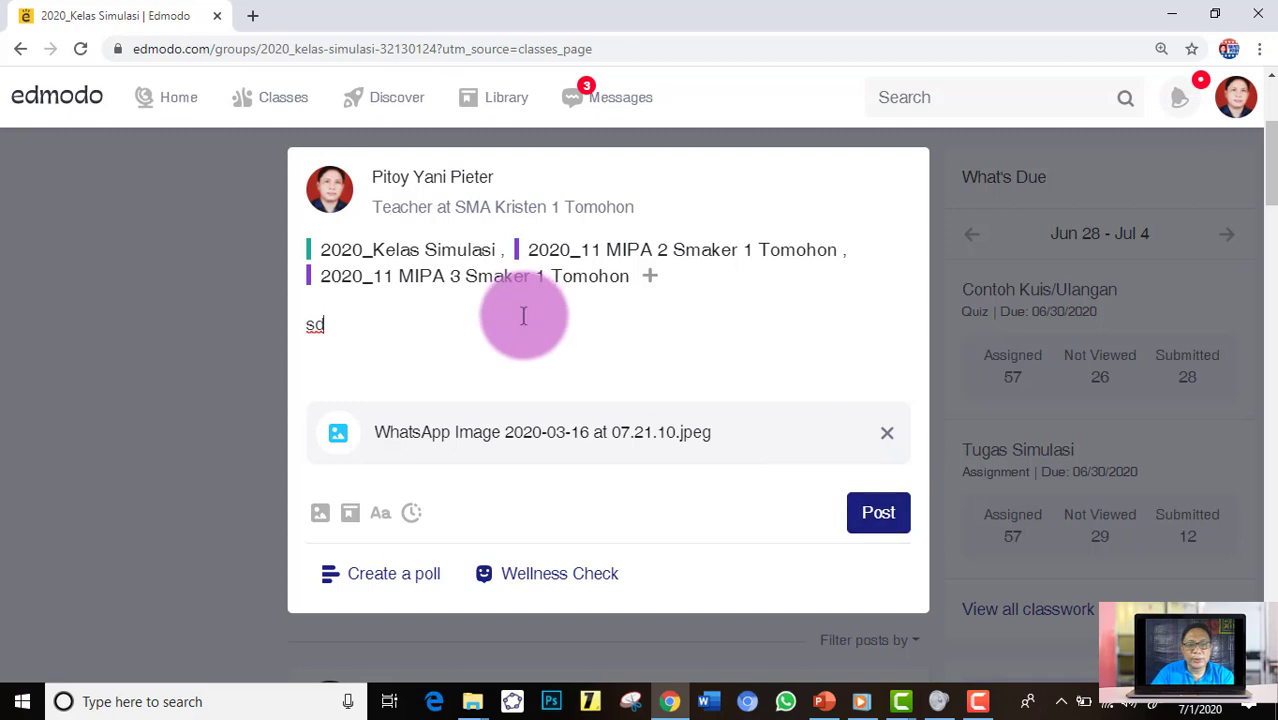
{"action": "key", "text": "BackSpace"}
{"action": "key", "text": "BackSpace"}
{"action": "type", "text": "S"}
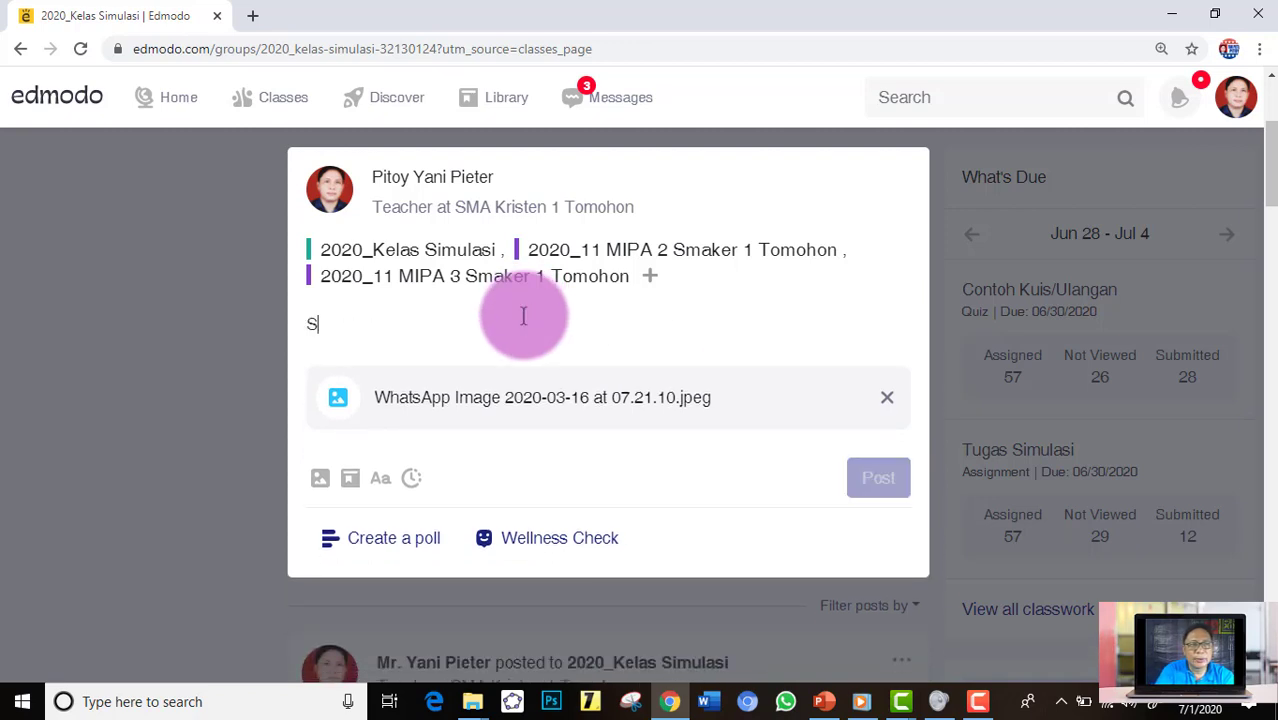
{"action": "type", "text": "elamat Pagi..."}
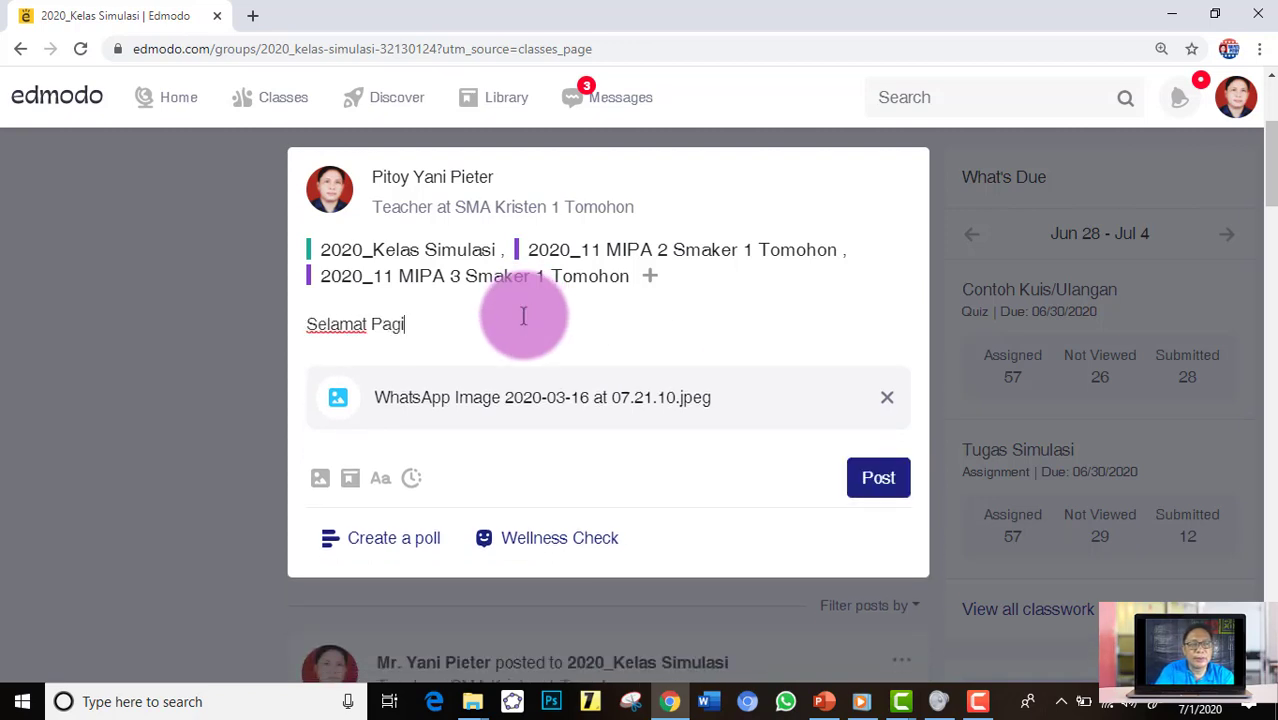
{"action": "left_click", "coordinate": [872, 480]}
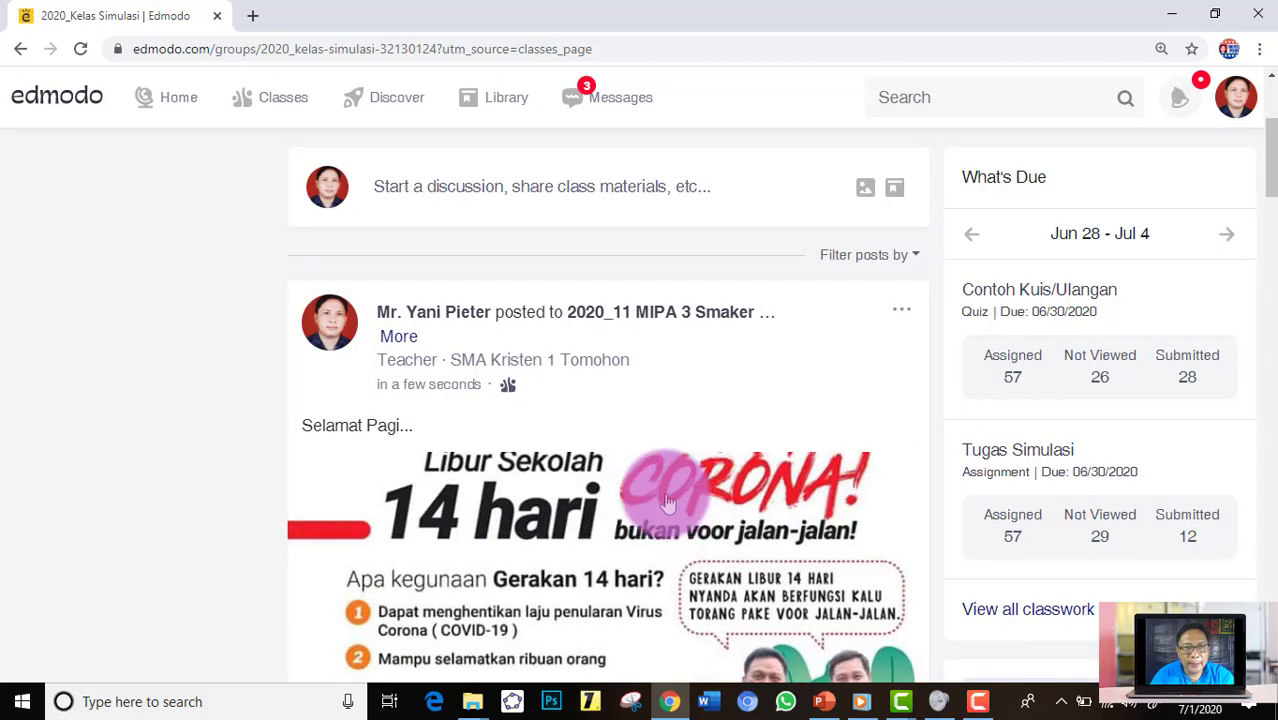
- Review the published image post and expand its full list of recipient classes
{"action": "scroll", "coordinate": [641, 491], "scroll_direction": "down", "scroll_amount": 1}
{"action": "scroll", "coordinate": [641, 491], "scroll_direction": "down", "scroll_amount": 1}
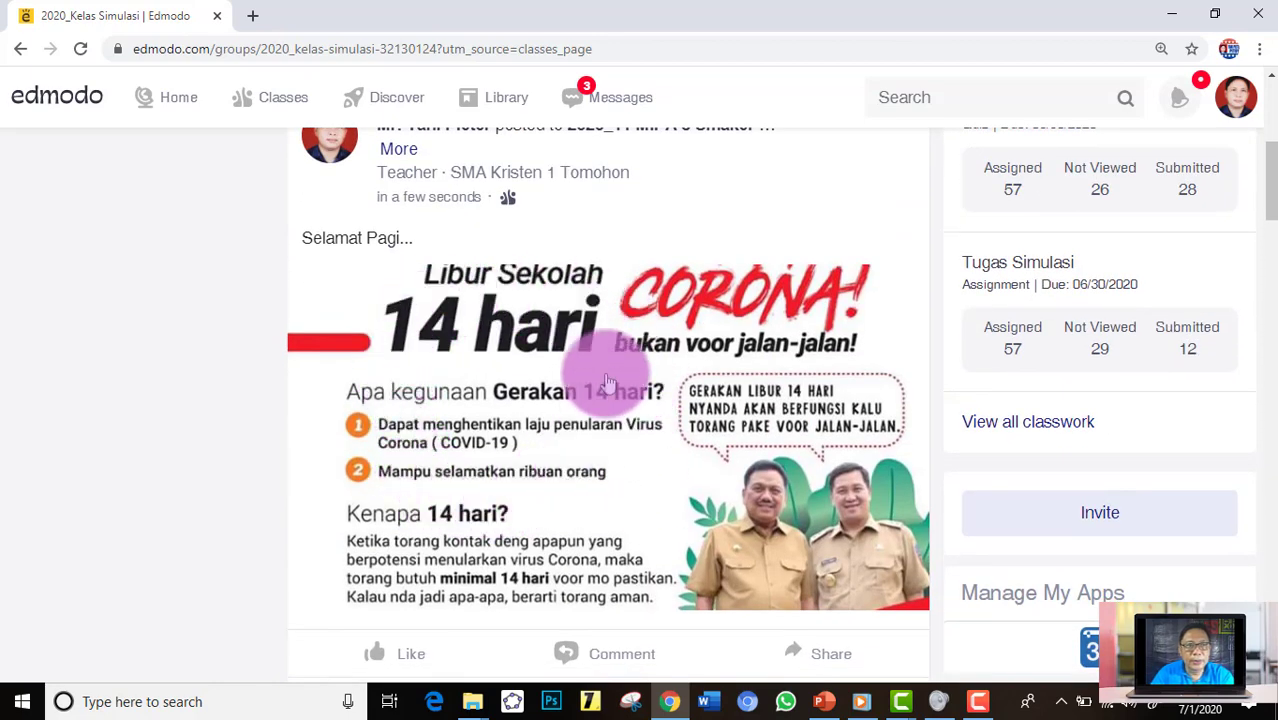
{"action": "scroll", "coordinate": [505, 380], "scroll_direction": "down", "scroll_amount": 2}
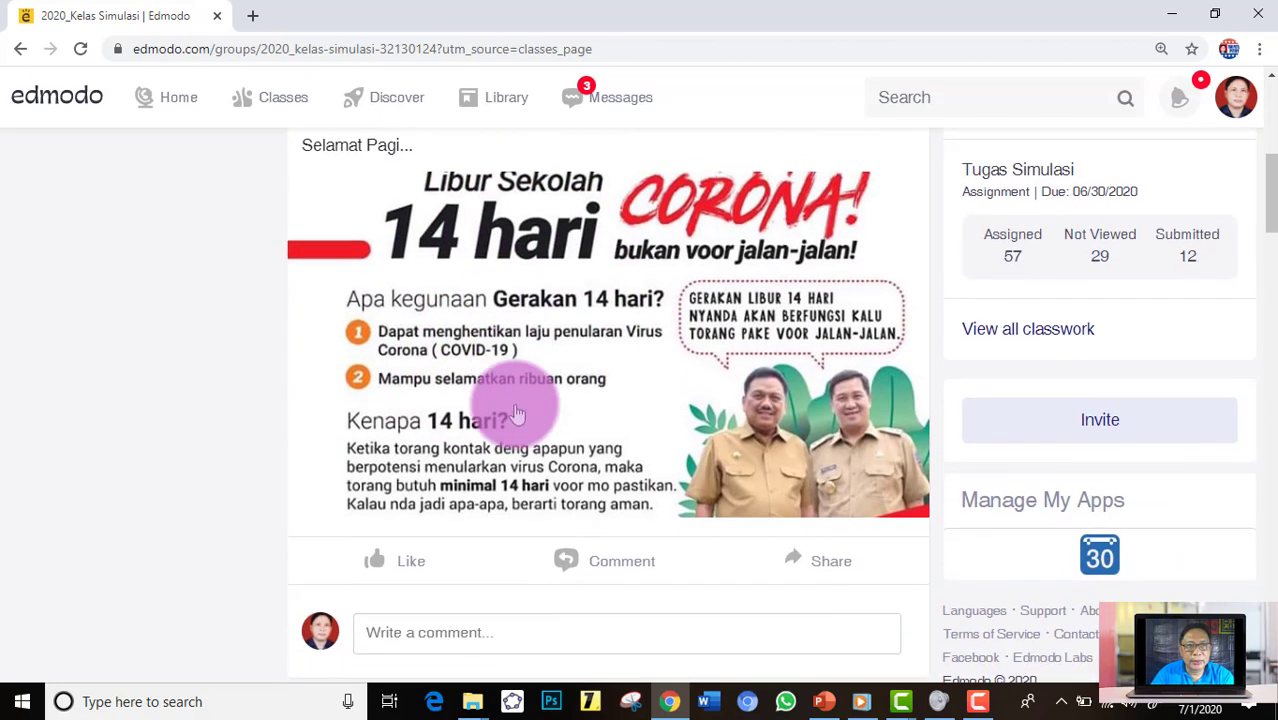
{"action": "scroll", "coordinate": [513, 414], "scroll_direction": "up", "scroll_amount": 4}
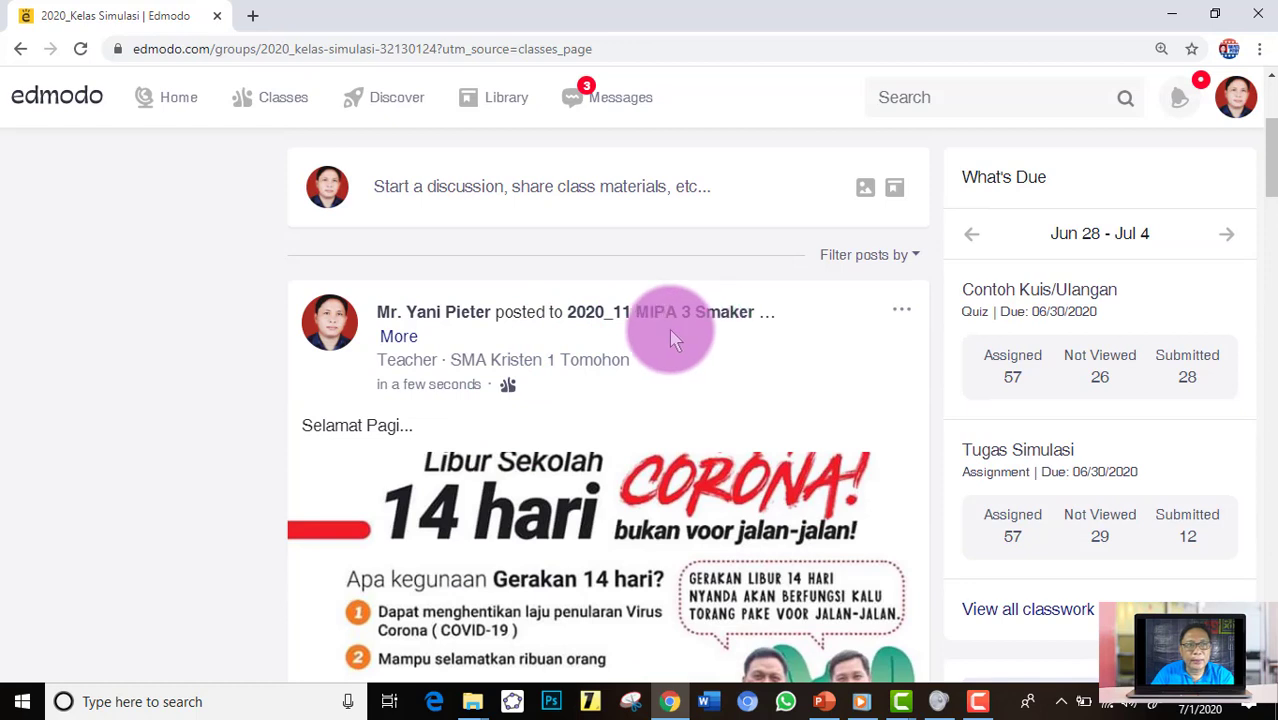
{"action": "left_click", "coordinate": [399, 340]}
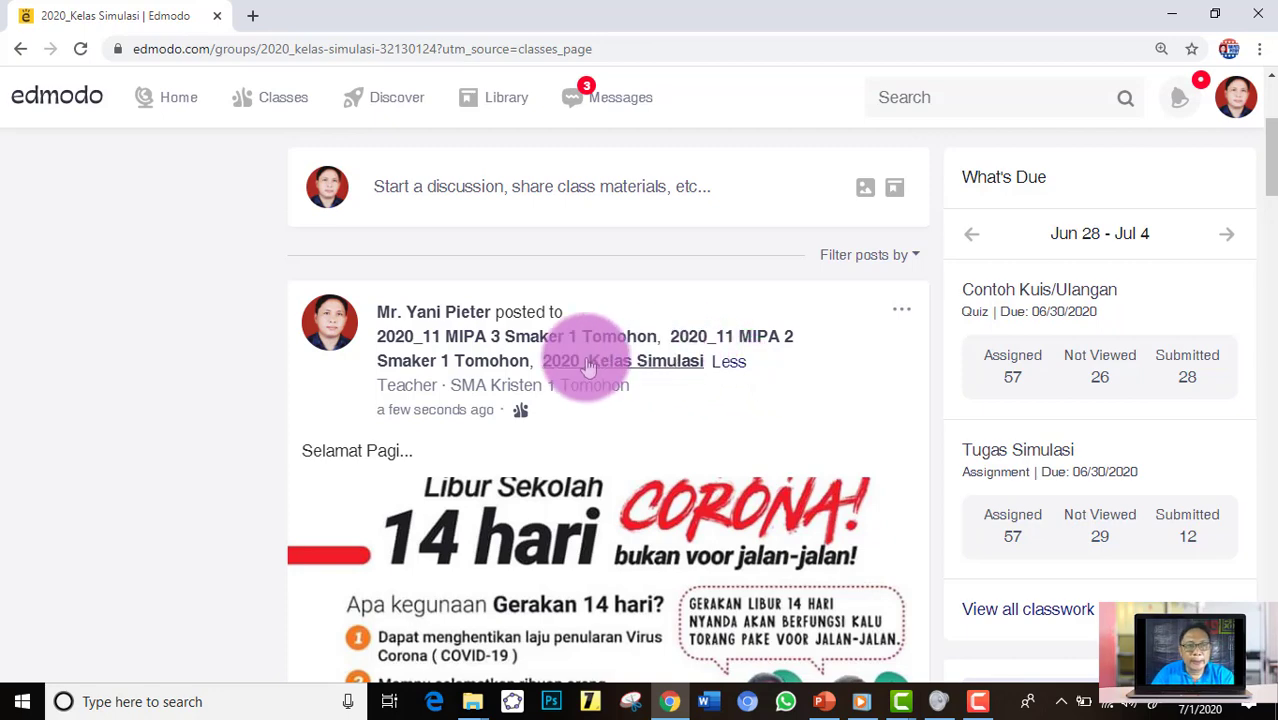
- Start another class post and attach the file Buku Siswa Matematika Wajib Kelas 11 from the files_turunan folder
{"action": "scroll", "coordinate": [570, 390], "scroll_direction": "up", "scroll_amount": 2}
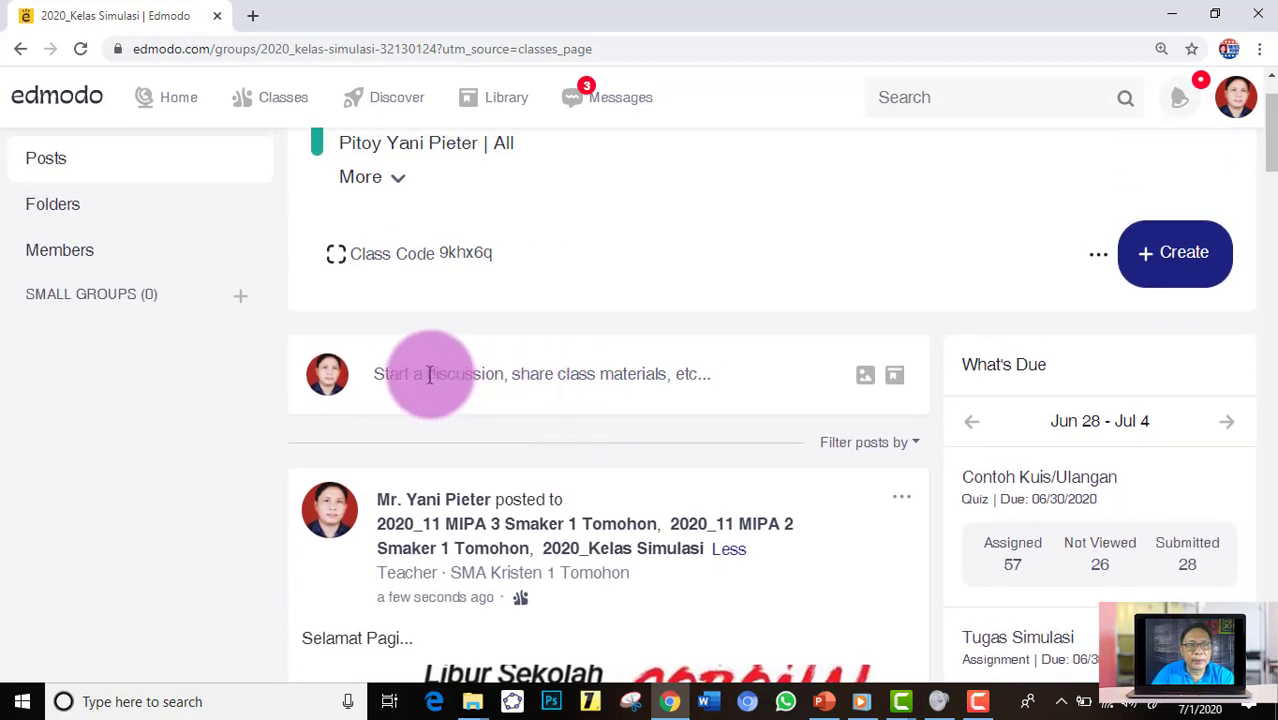
{"action": "left_click", "coordinate": [433, 373]}
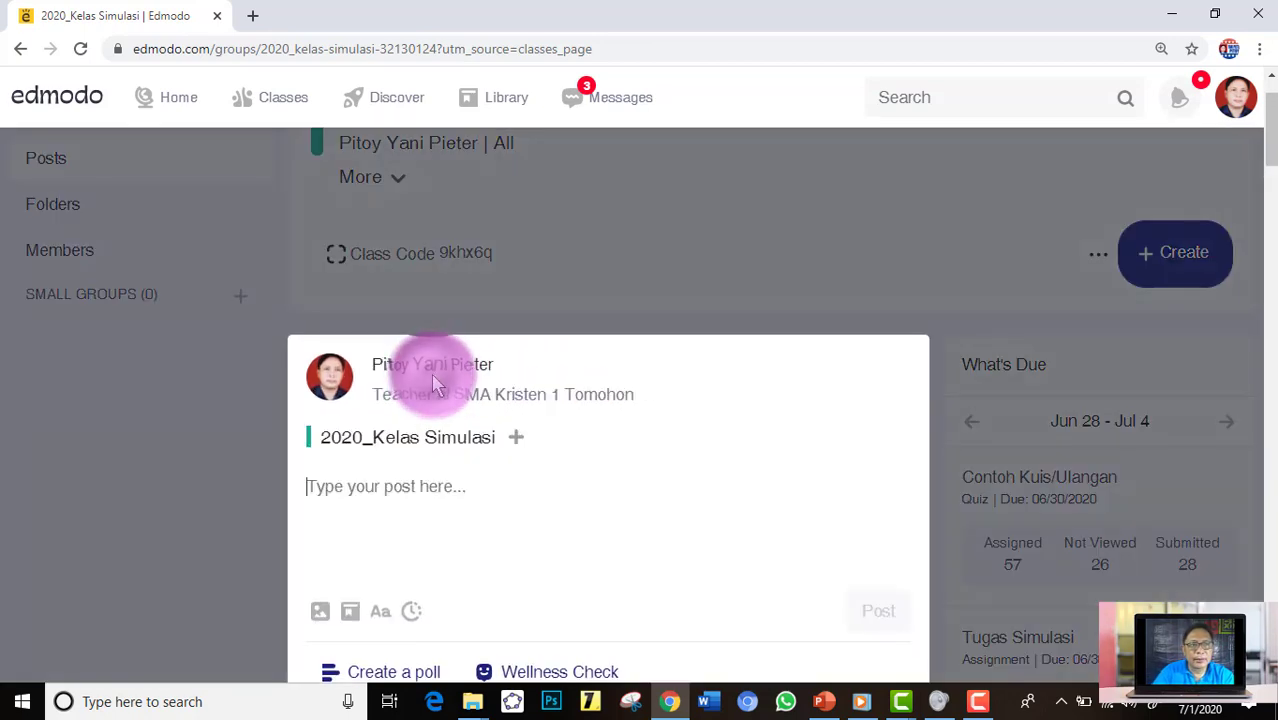
{"action": "left_click", "coordinate": [321, 614]}
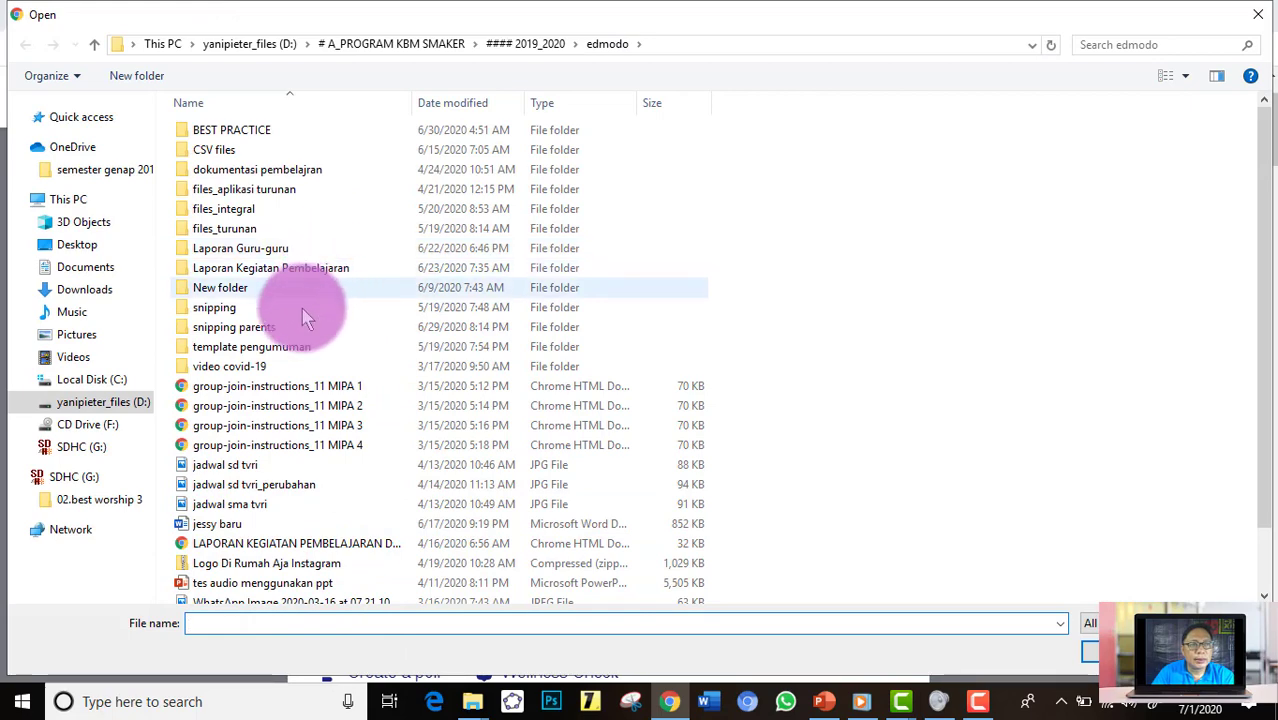
{"action": "double_click", "coordinate": [240, 228]}
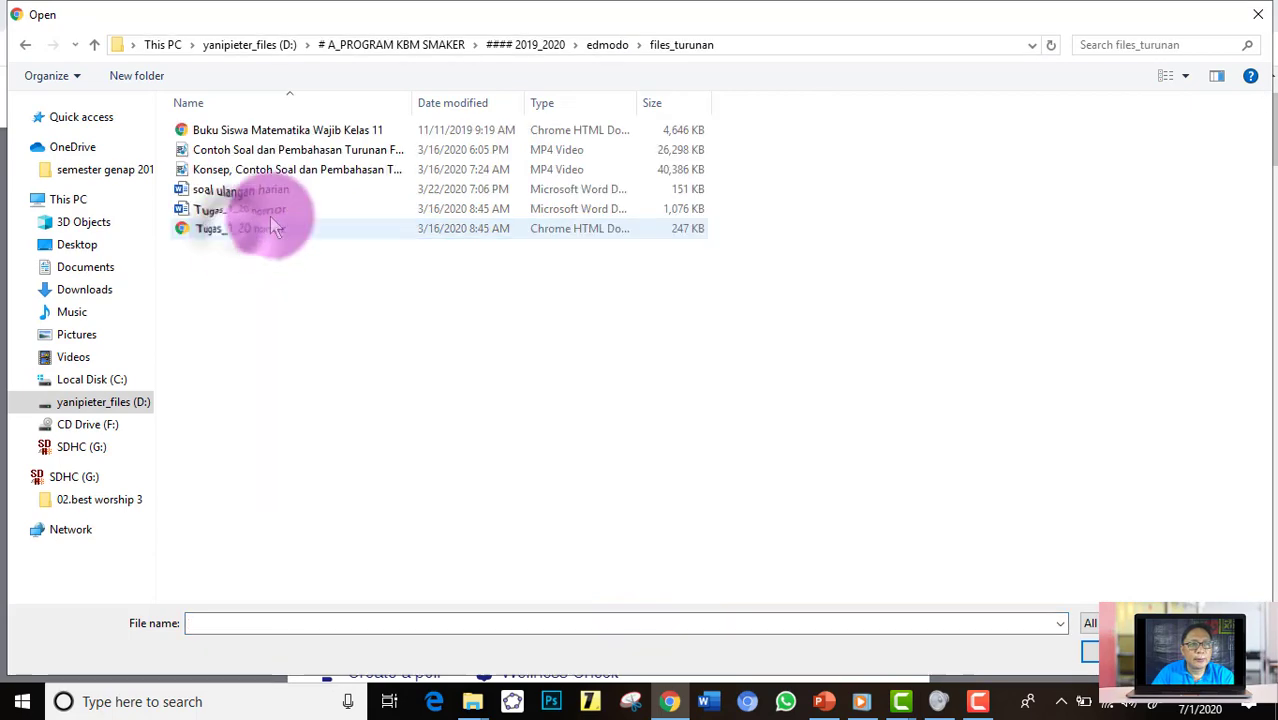
{"action": "left_click", "coordinate": [310, 135]}
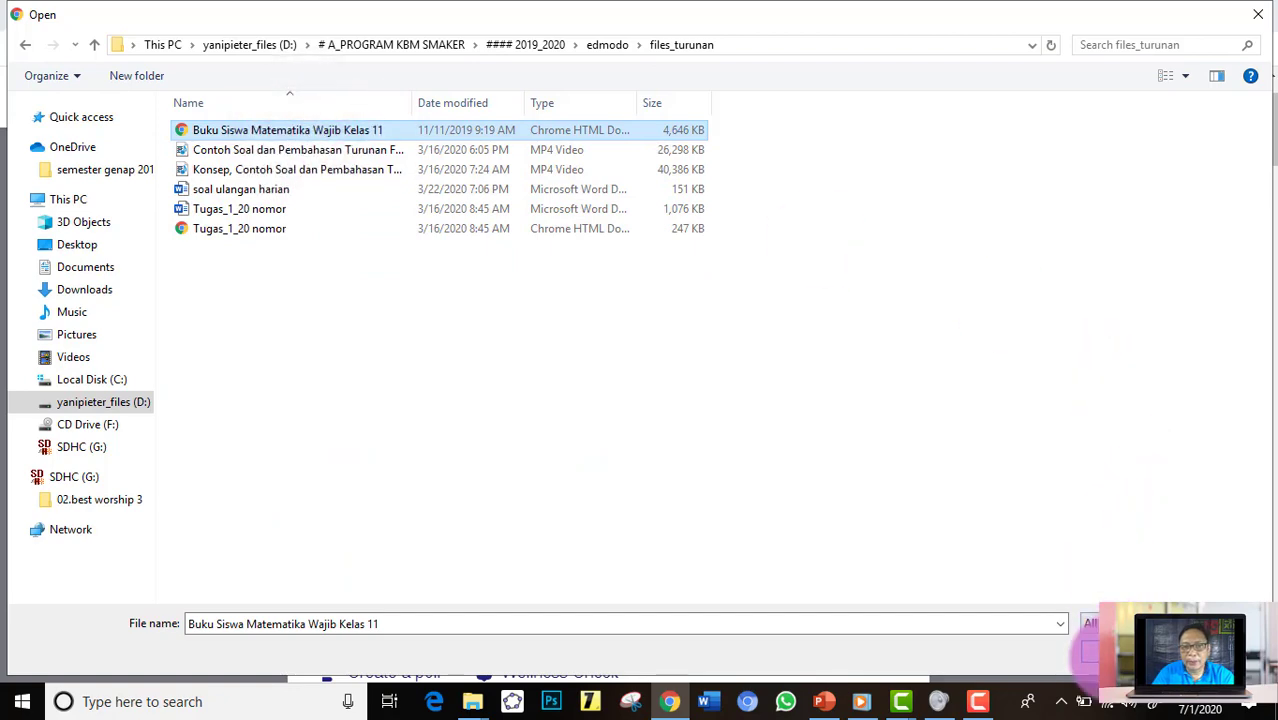
{"action": "left_click", "coordinate": [1090, 652]}
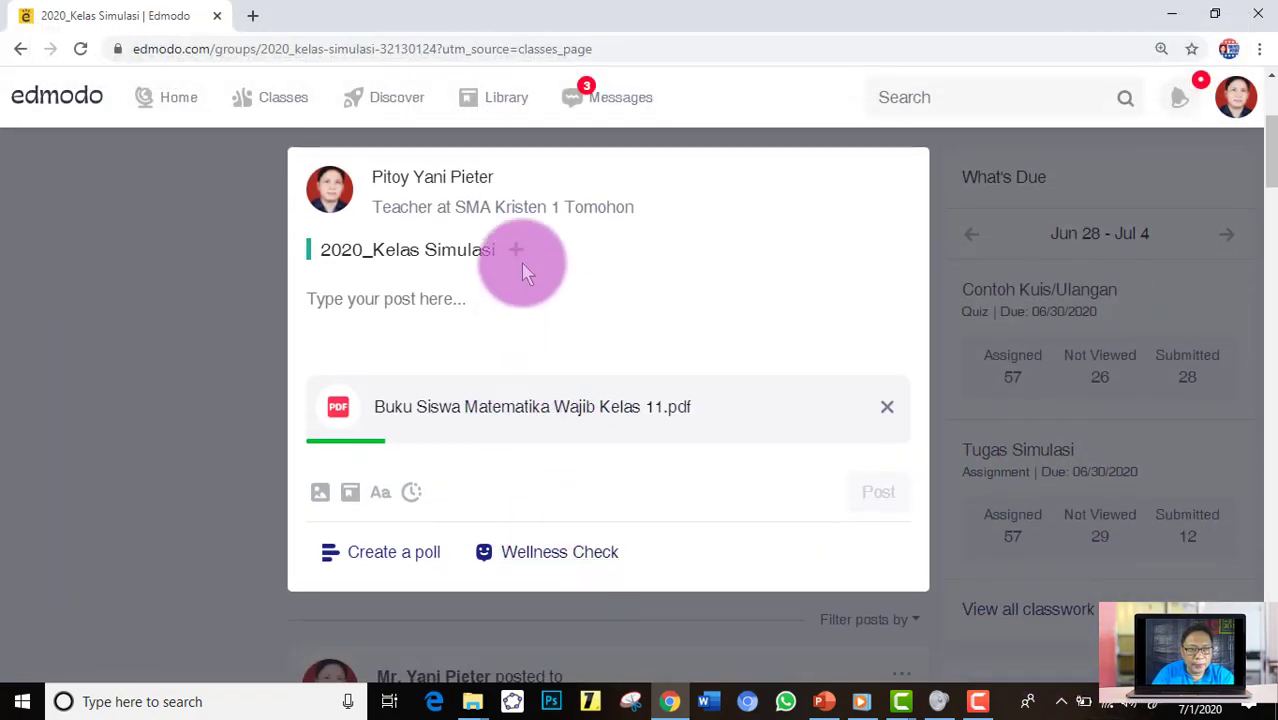
- Filter the class list by 2020 and add 2020_11 MIPA 2 Smaker 1 Tomohon as a recipient of the textbook post
{"action": "left_click", "coordinate": [516, 249]}
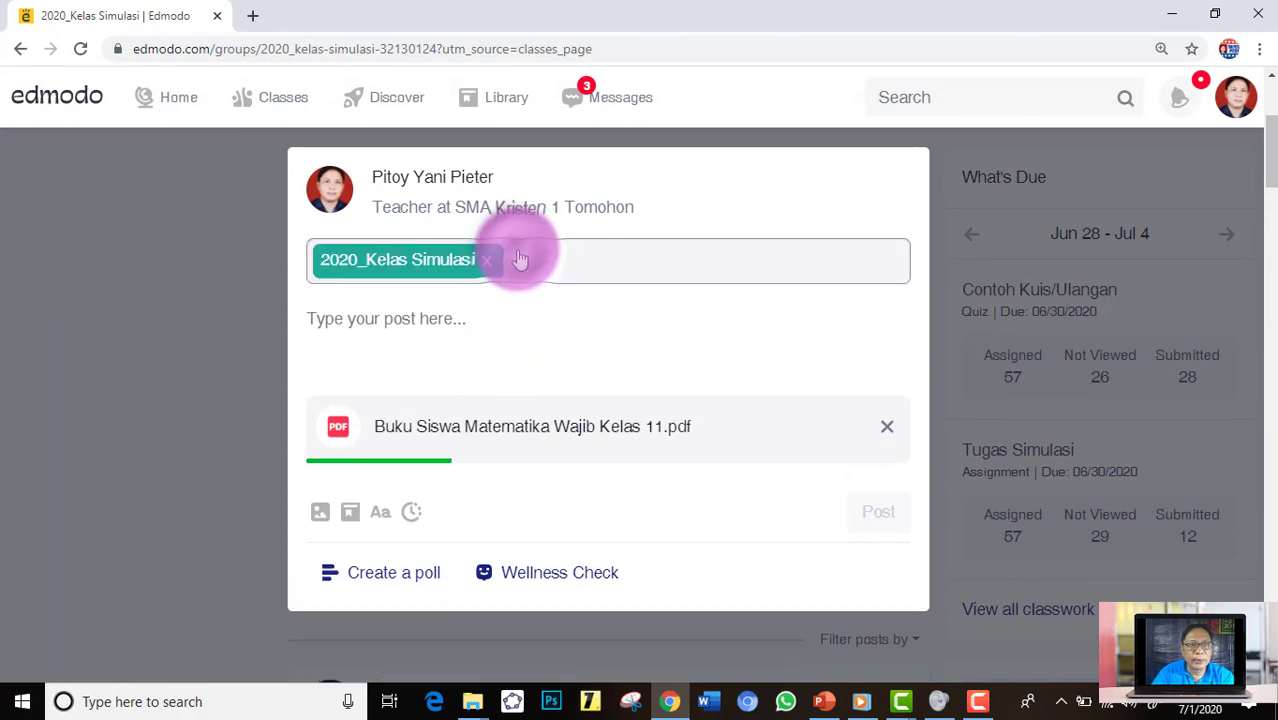
{"action": "left_click", "coordinate": [539, 262]}
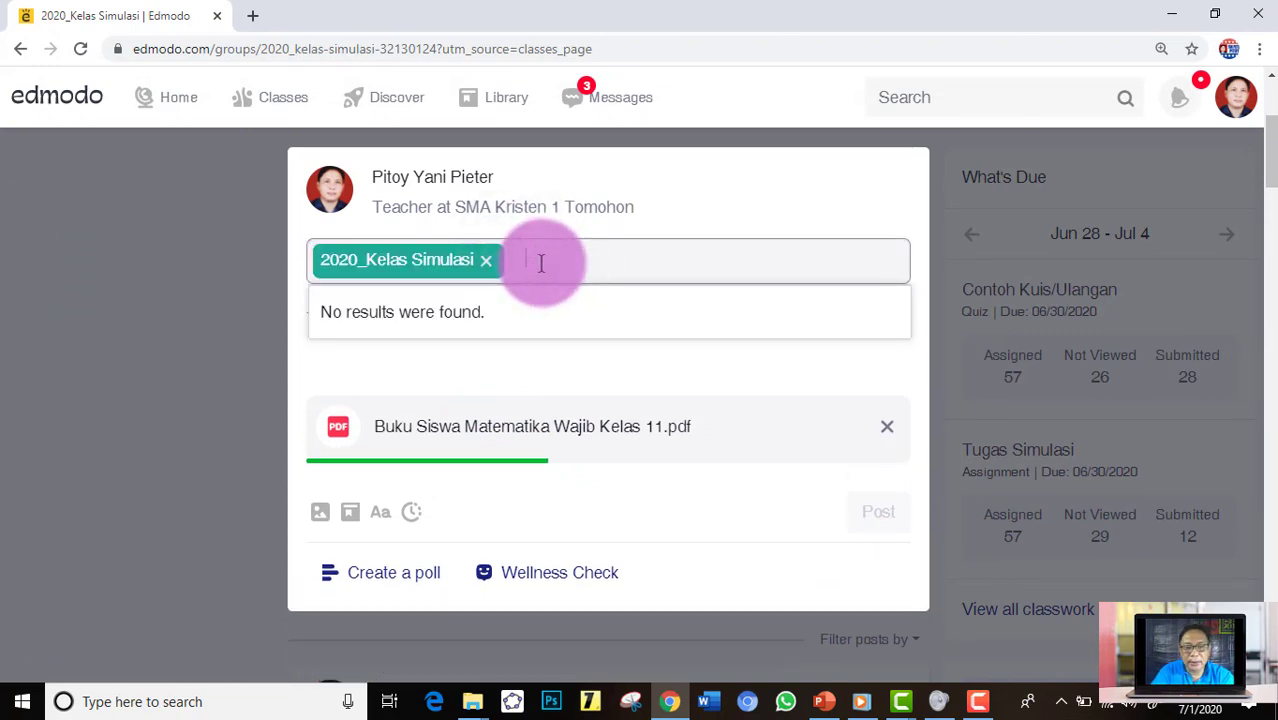
{"action": "type", "text": "2020"}
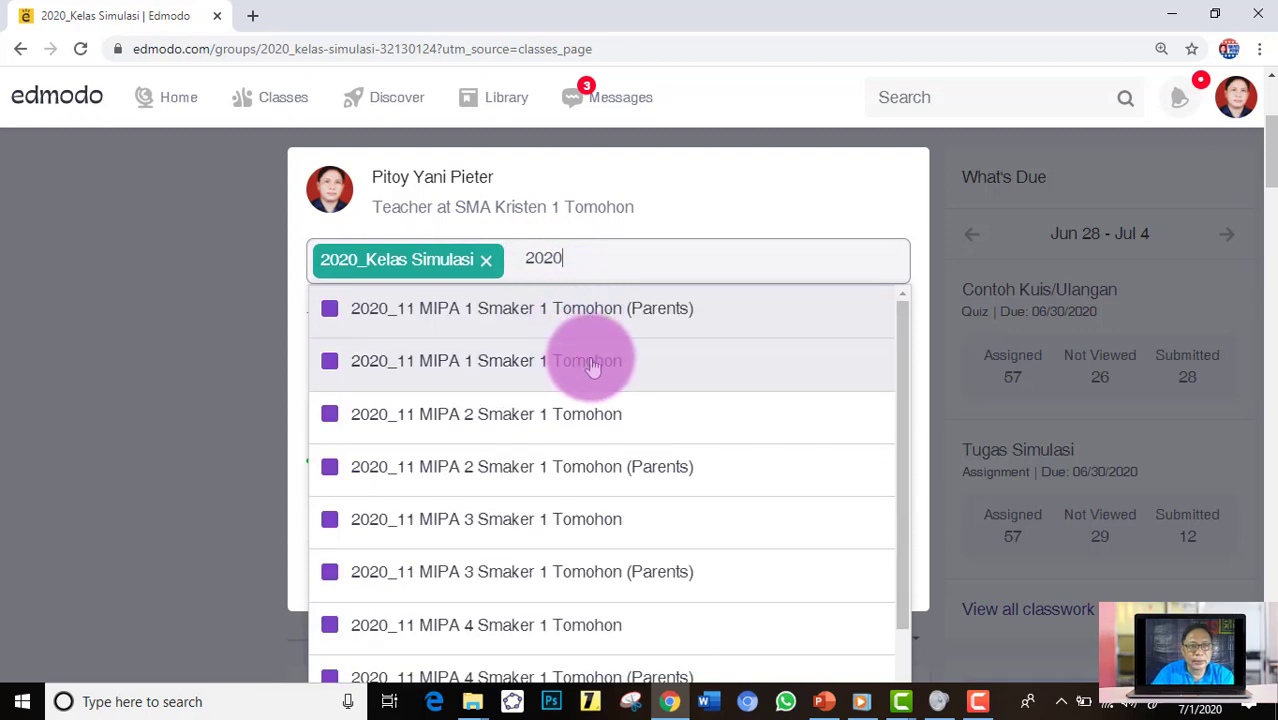
{"action": "left_click", "coordinate": [566, 414]}
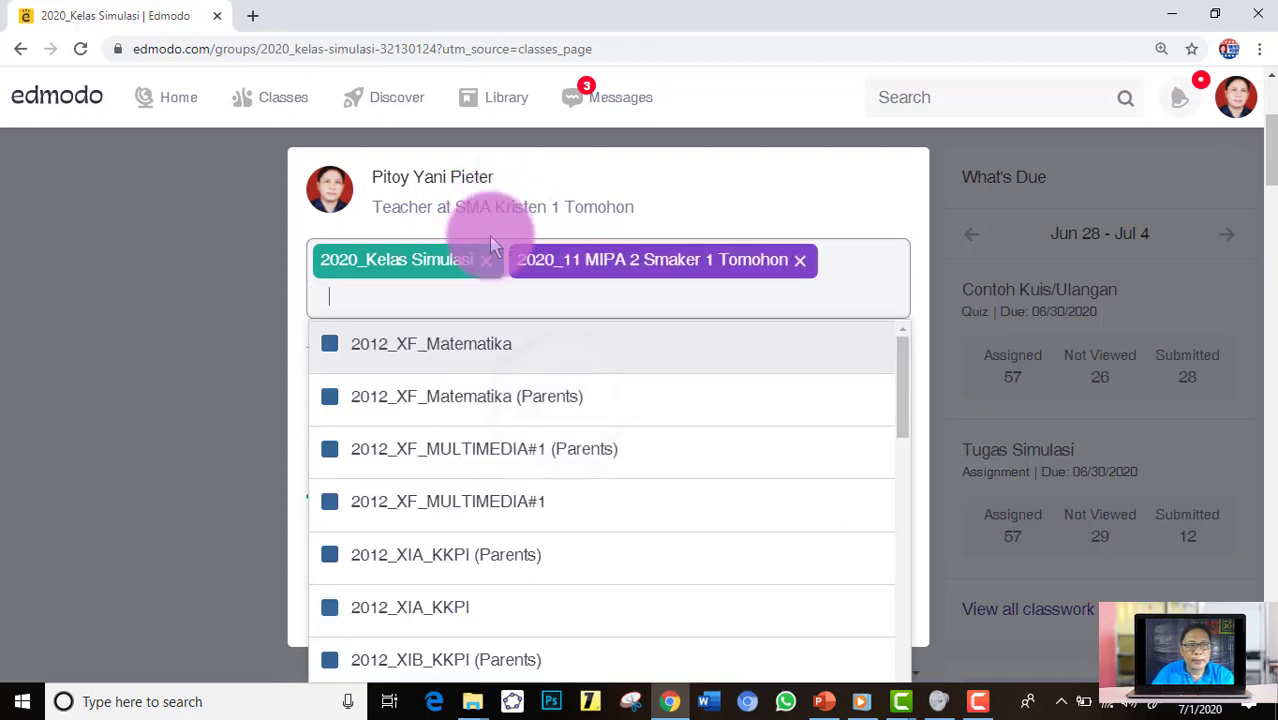
{"action": "left_click", "coordinate": [856, 194]}
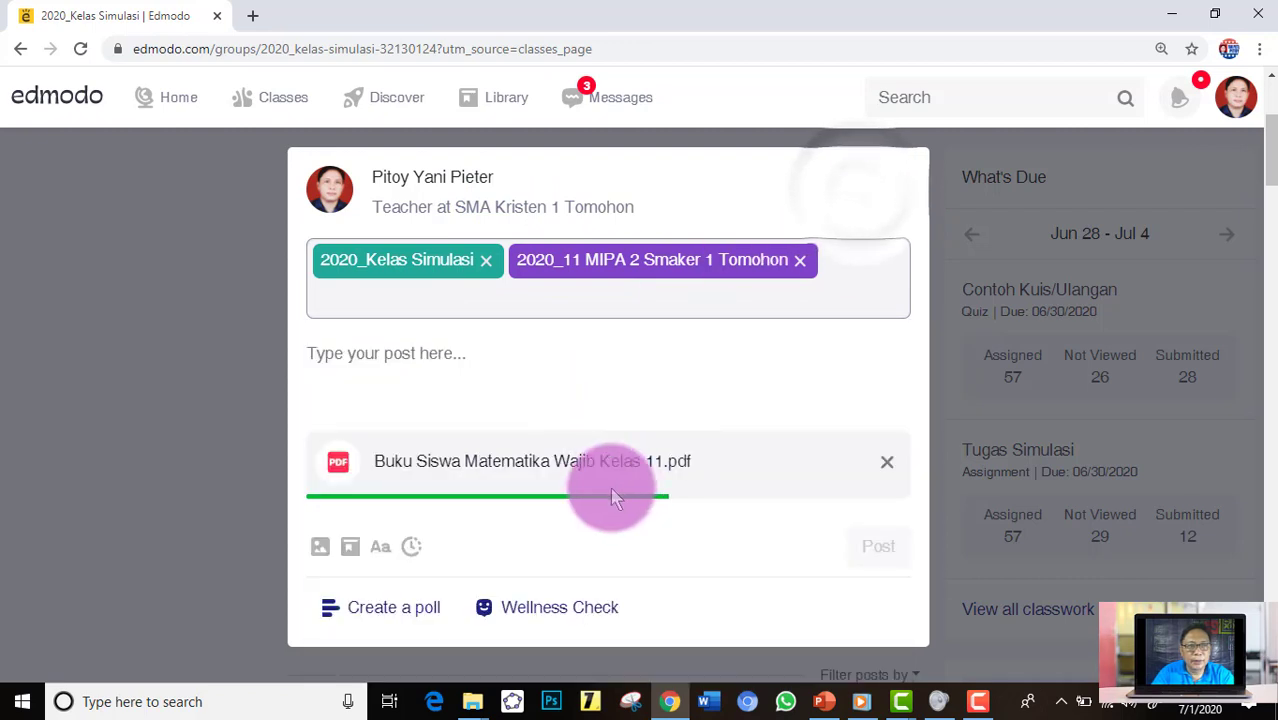
- Write the post text "Ini adalah Buku Siswa Matematika Wajib Kelas 11. Lebih baik didownload, sehingga bisa dibaca offline...."
{"action": "left_click", "coordinate": [362, 356]}
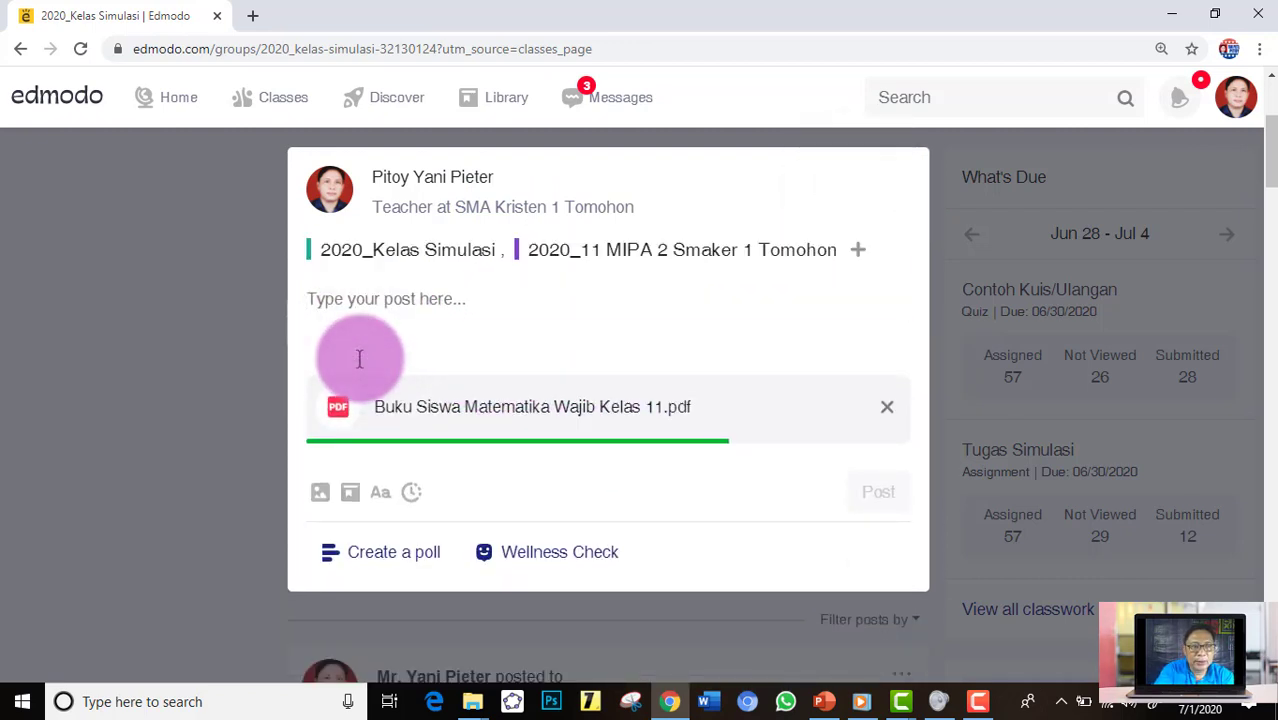
{"action": "type", "text": "Ini"}
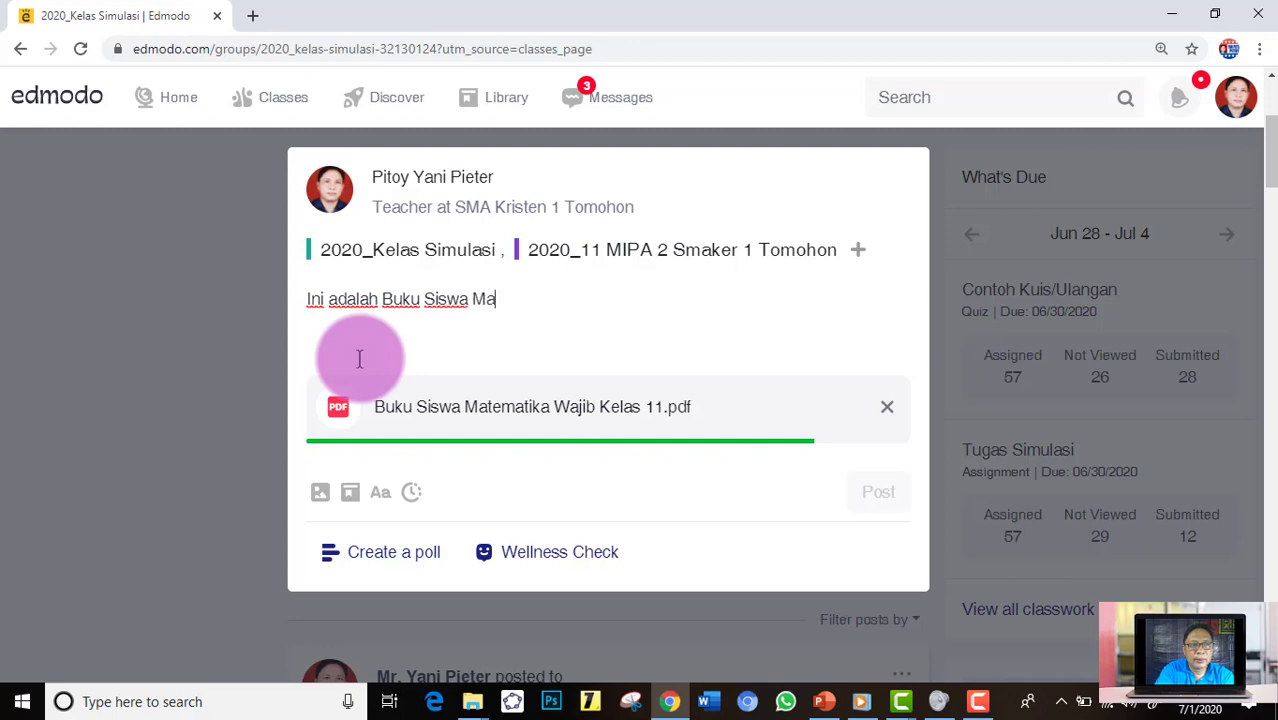
{"action": "type", "text": "adalah Buku Siswa Matematika Wajib Kelas 11."}
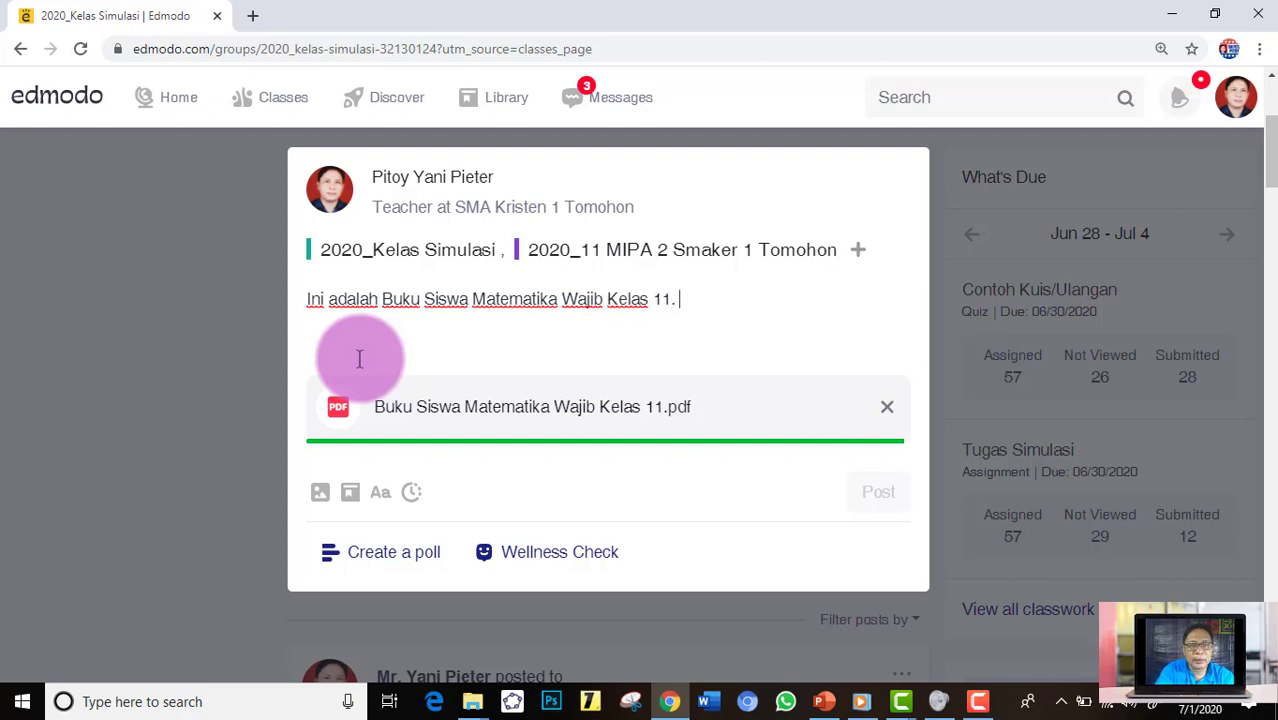
{"action": "type", "text": "Lebih baik didownload, se"}
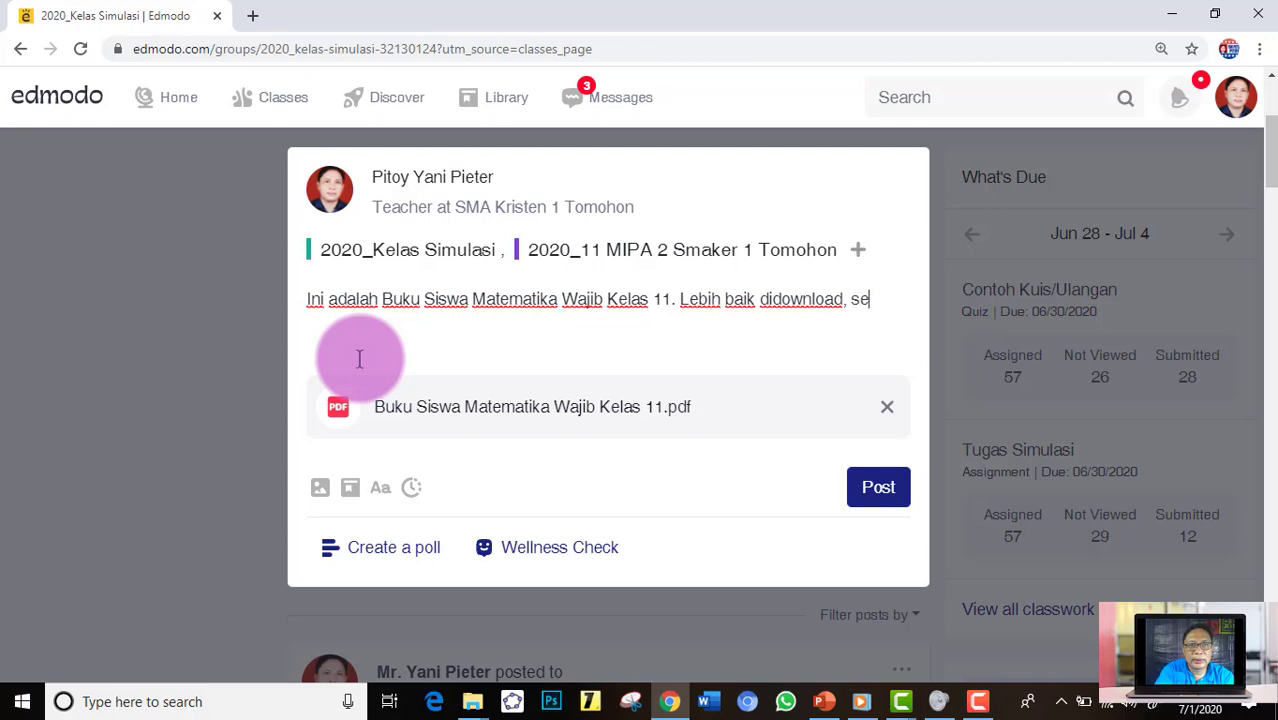
{"action": "type", "text": "ga bisa dibaca offline...."}
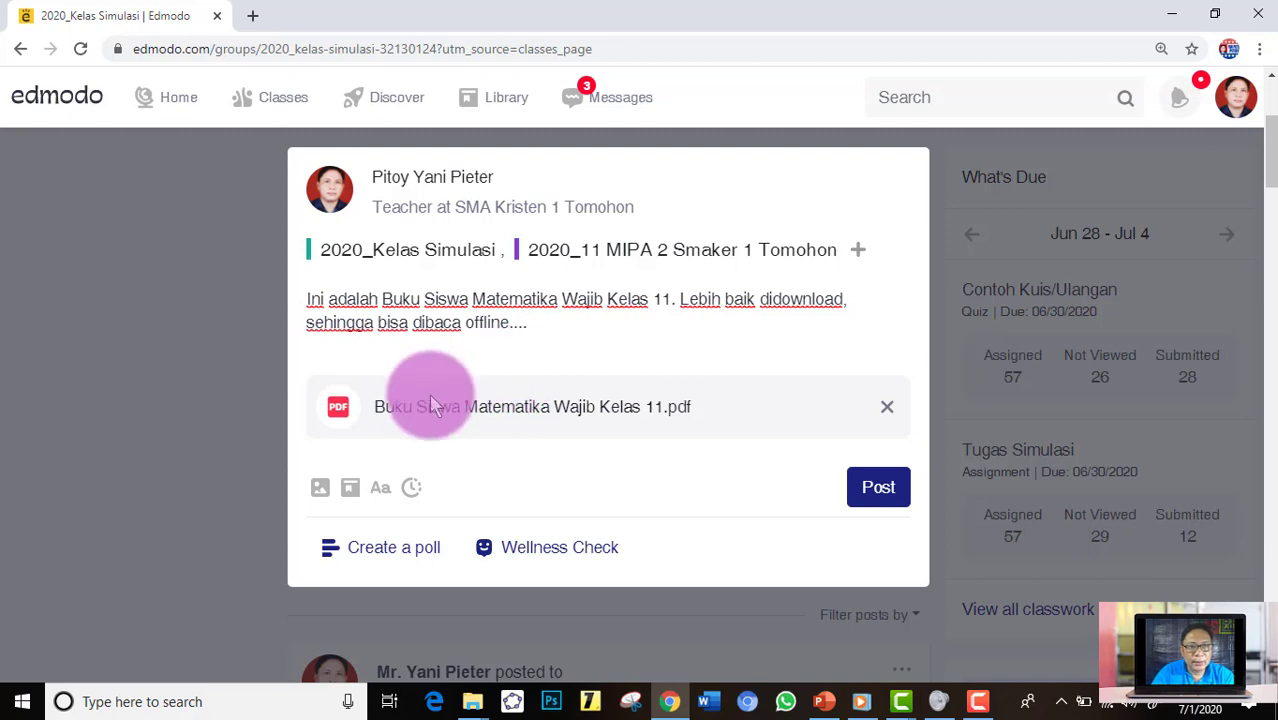
- Attach the video Contoh Soal dan Pembahasan Turunan Fungsi Aljabar.mp4 from the files_turunan folder to the same post
{"action": "left_click", "coordinate": [320, 489]}
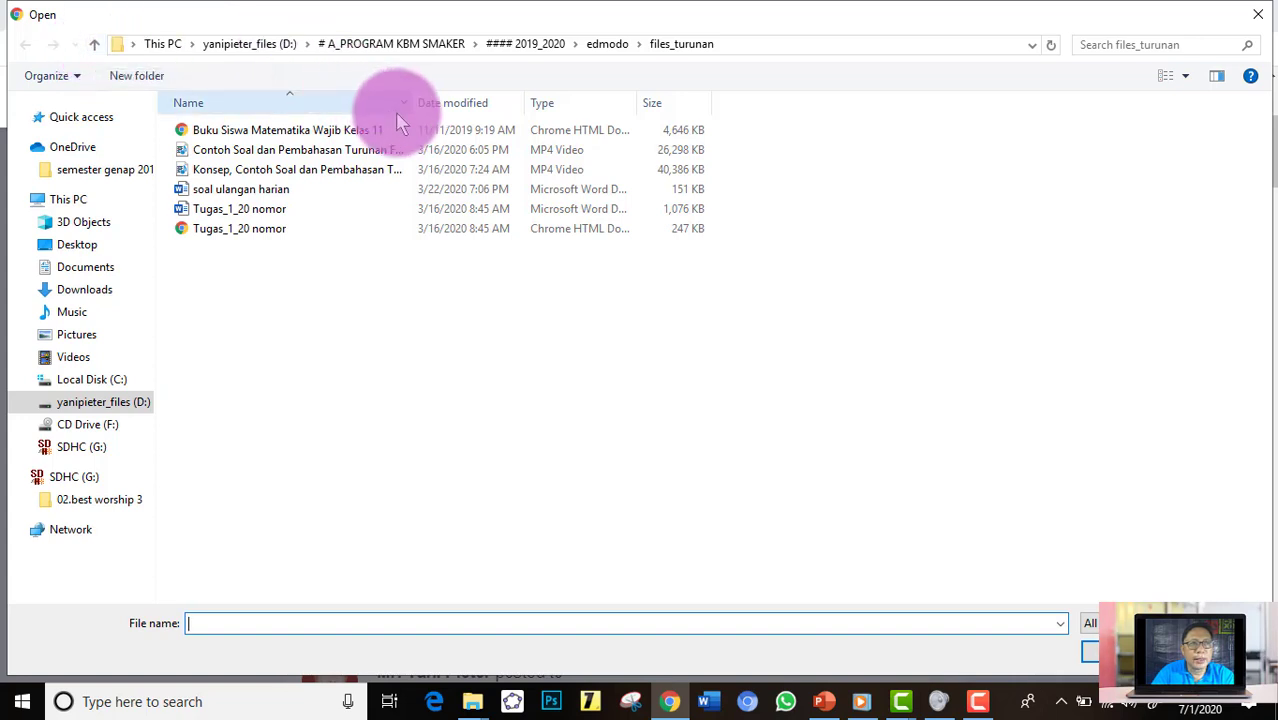
{"action": "left_click_drag", "start_coordinate": [412, 94], "coordinate": [566, 104]}
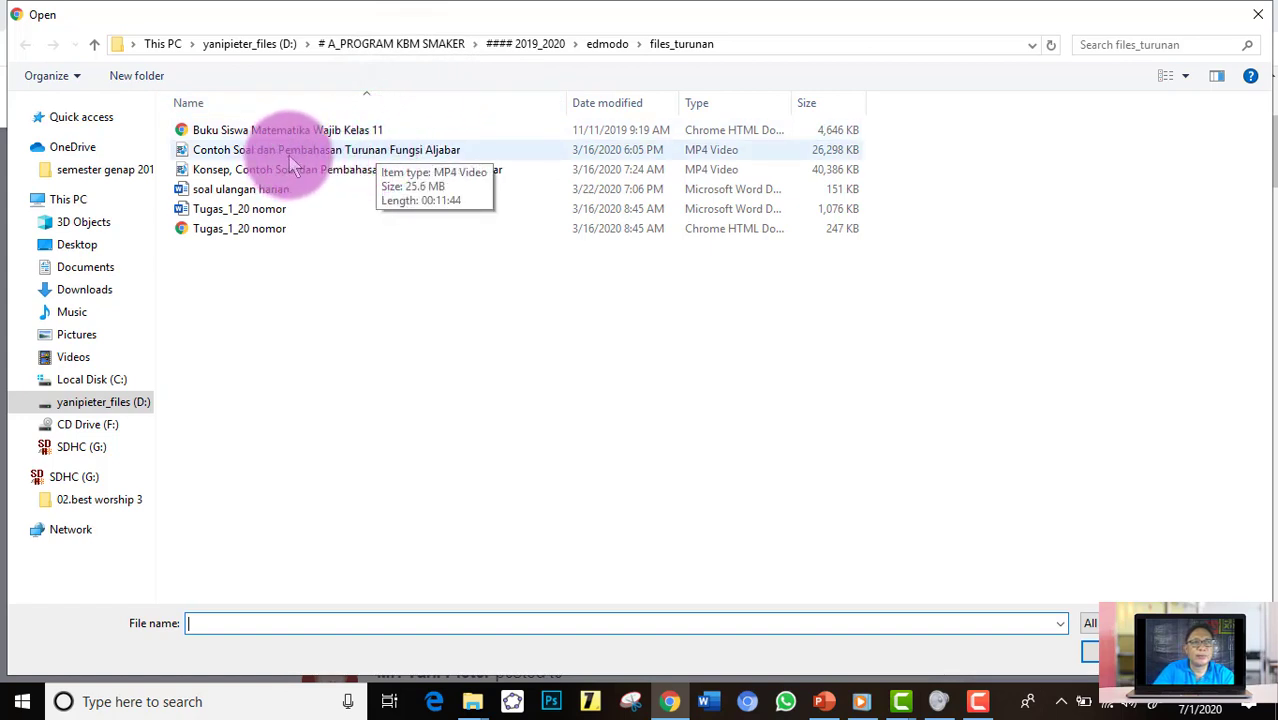
{"action": "left_click", "coordinate": [283, 155]}
{"action": "left_click", "coordinate": [1095, 651]}
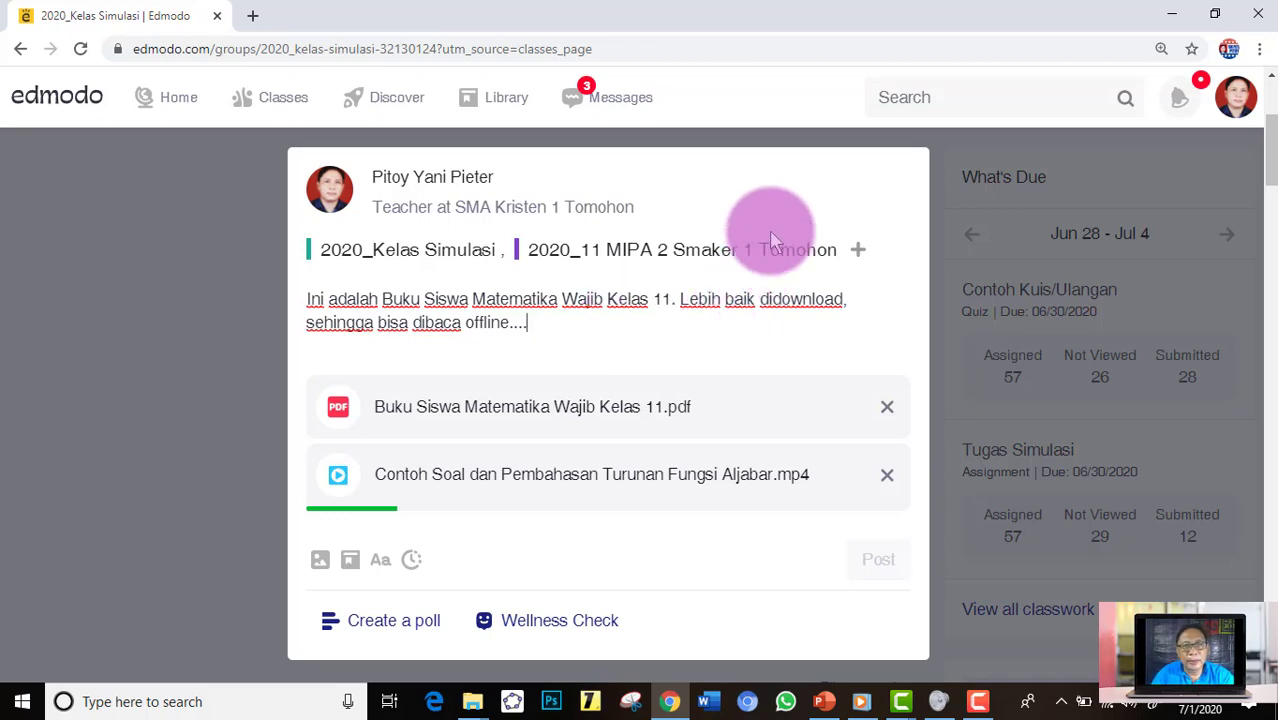
{"action": "triple_click", "coordinate": [699, 158]}
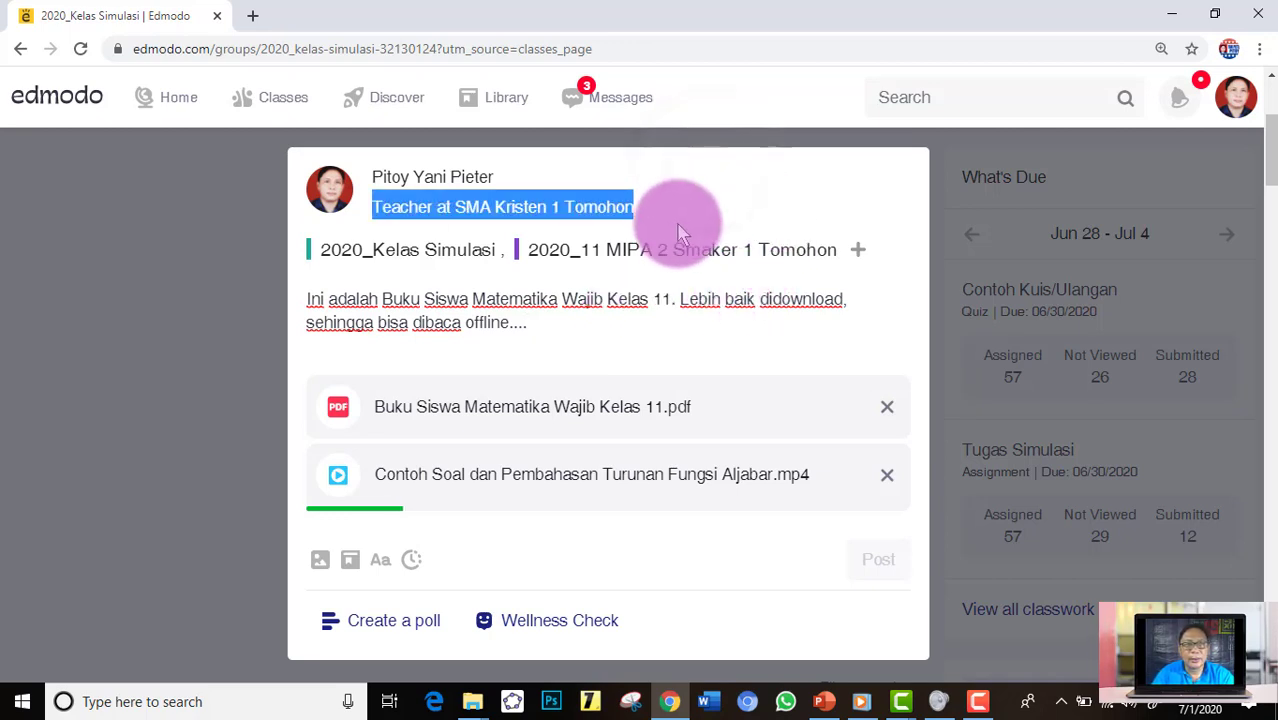
{"action": "left_click", "coordinate": [554, 330]}
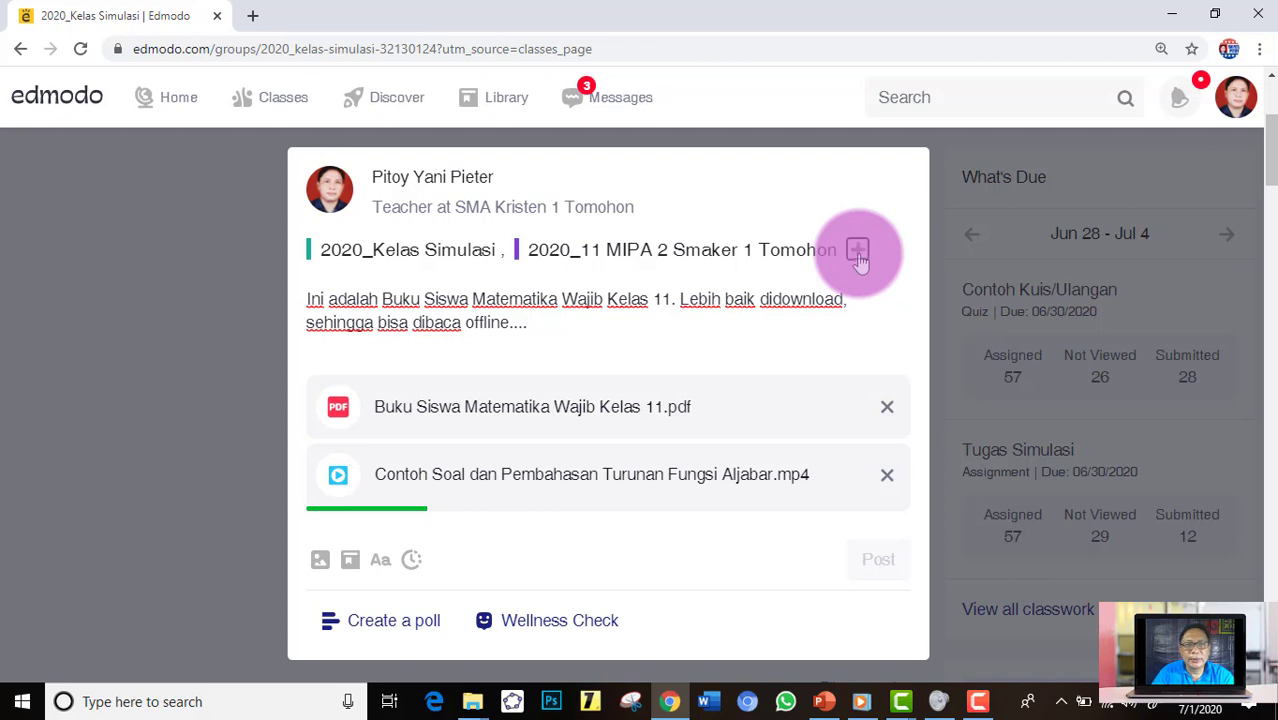
- Filter the class list by 2020 and add 2020_11 MIPA 1 Smaker 1 Tomohon and 2020_11 MIPA 4 Smaker 1 Tomohon as recipients
{"action": "left_click", "coordinate": [858, 252]}
{"action": "left_click", "coordinate": [448, 305]}
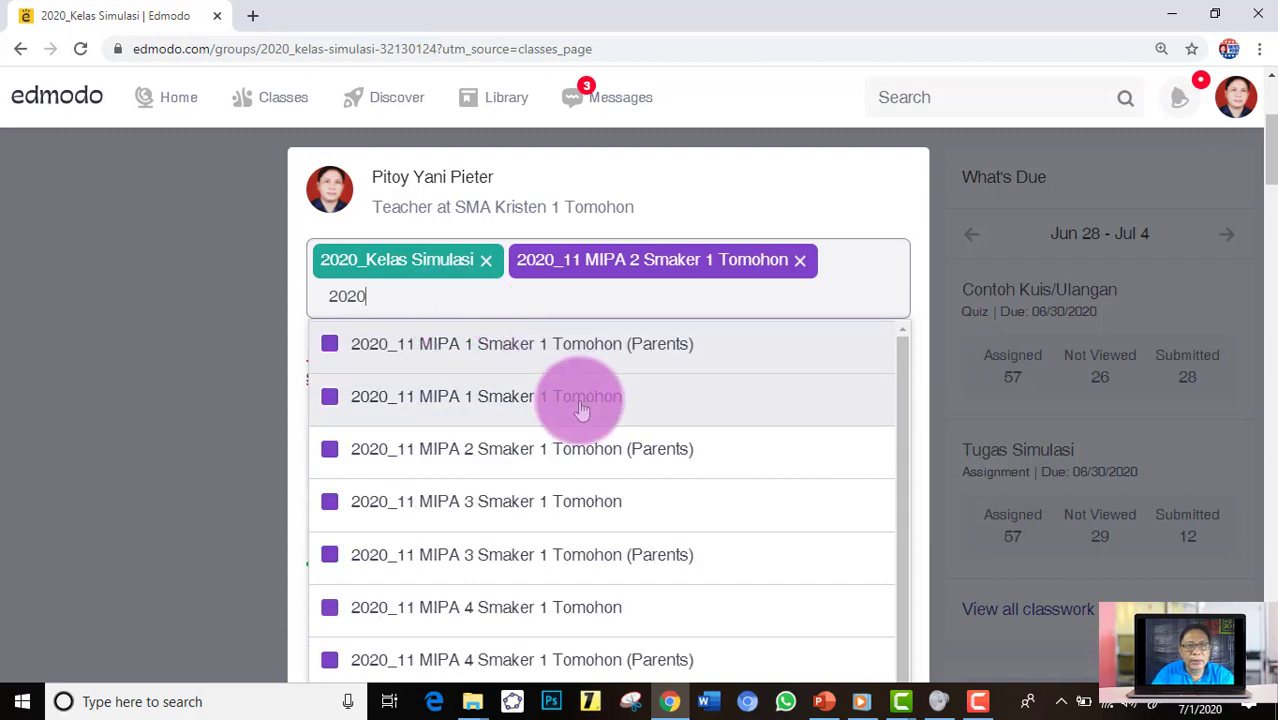
{"action": "left_click", "coordinate": [588, 400]}
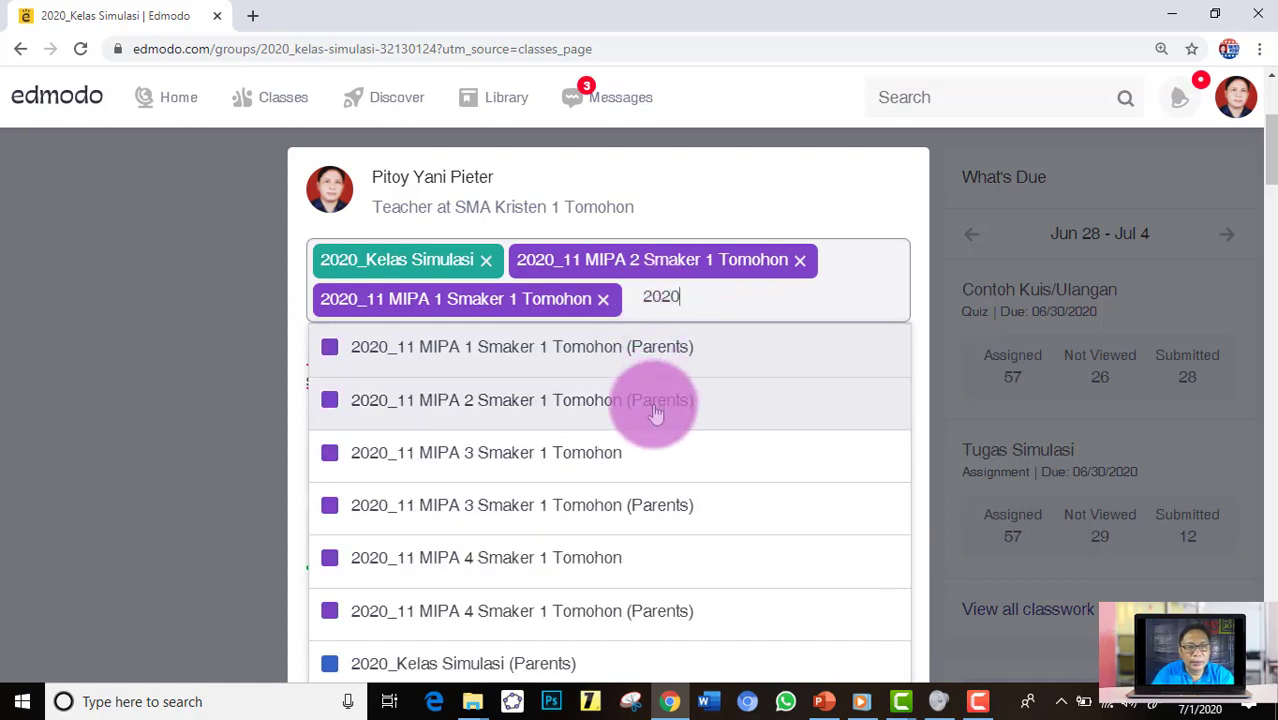
{"action": "scroll", "coordinate": [652, 405], "scroll_direction": "down", "scroll_amount": 2}
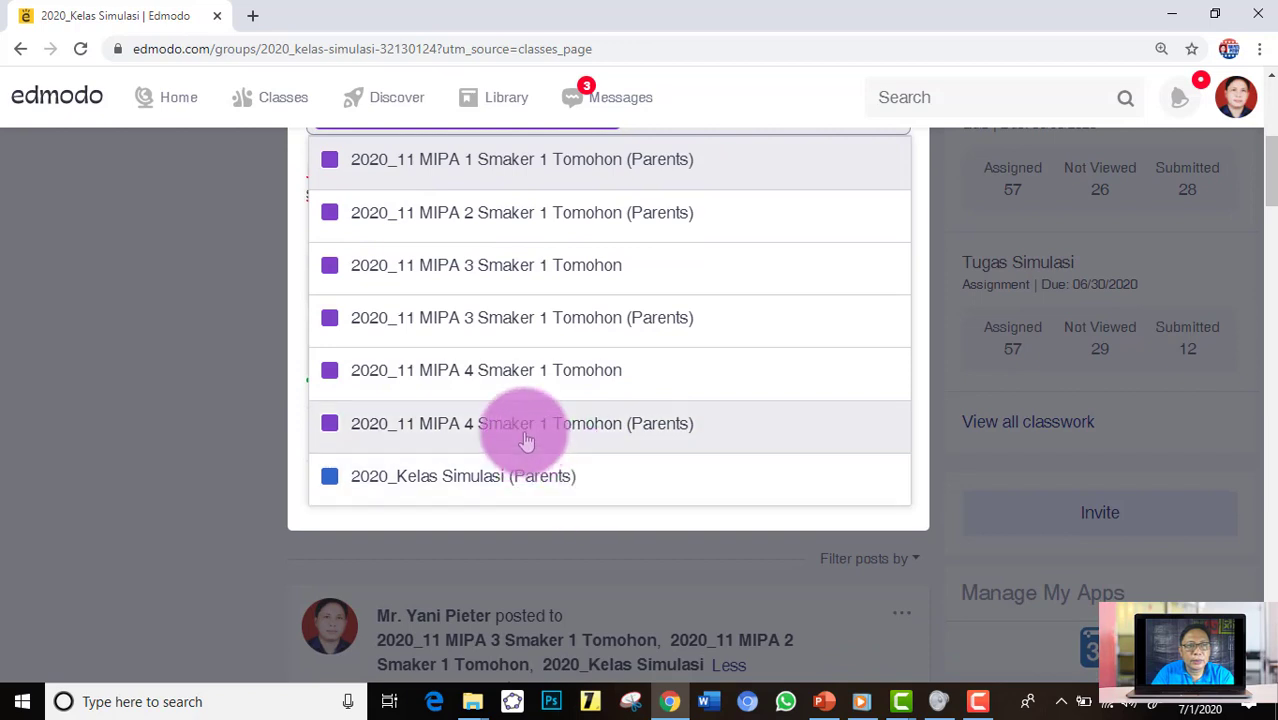
{"action": "left_click", "coordinate": [519, 372]}
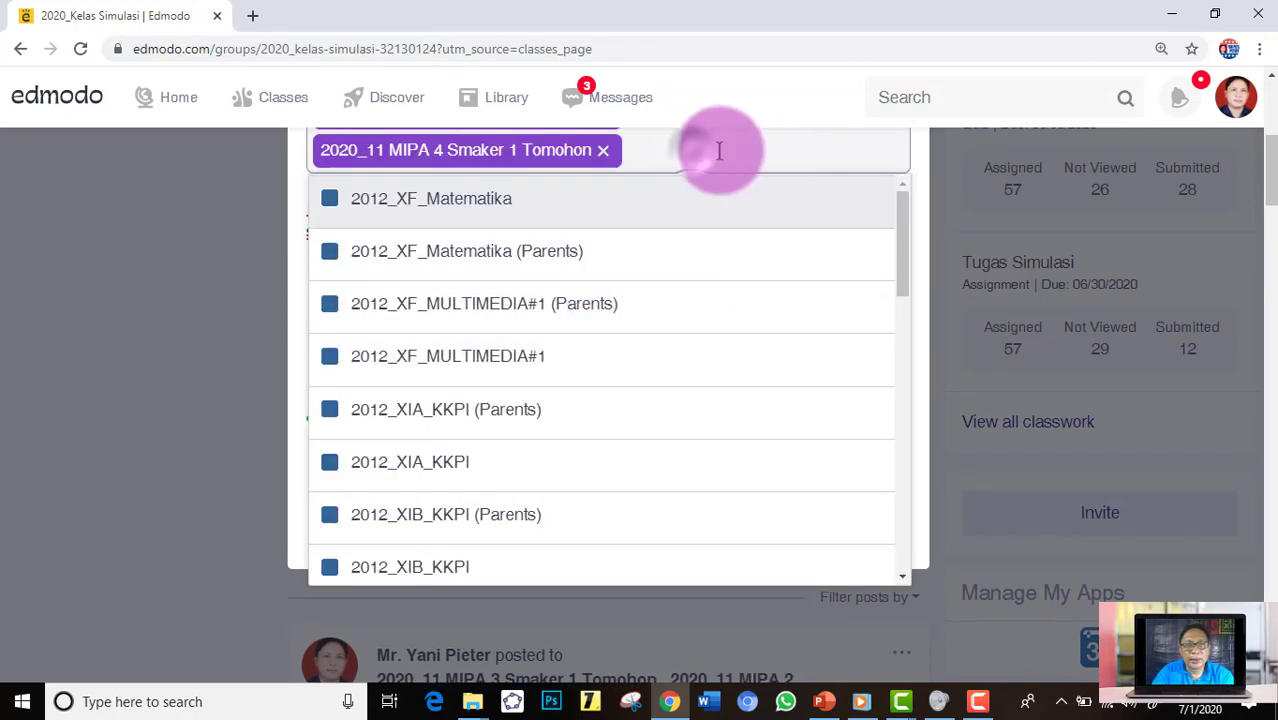
- Append "Dilampirkan juga video terkait Pembahasan" to the end of the textbook post's text
{"action": "left_click", "coordinate": [923, 162]}
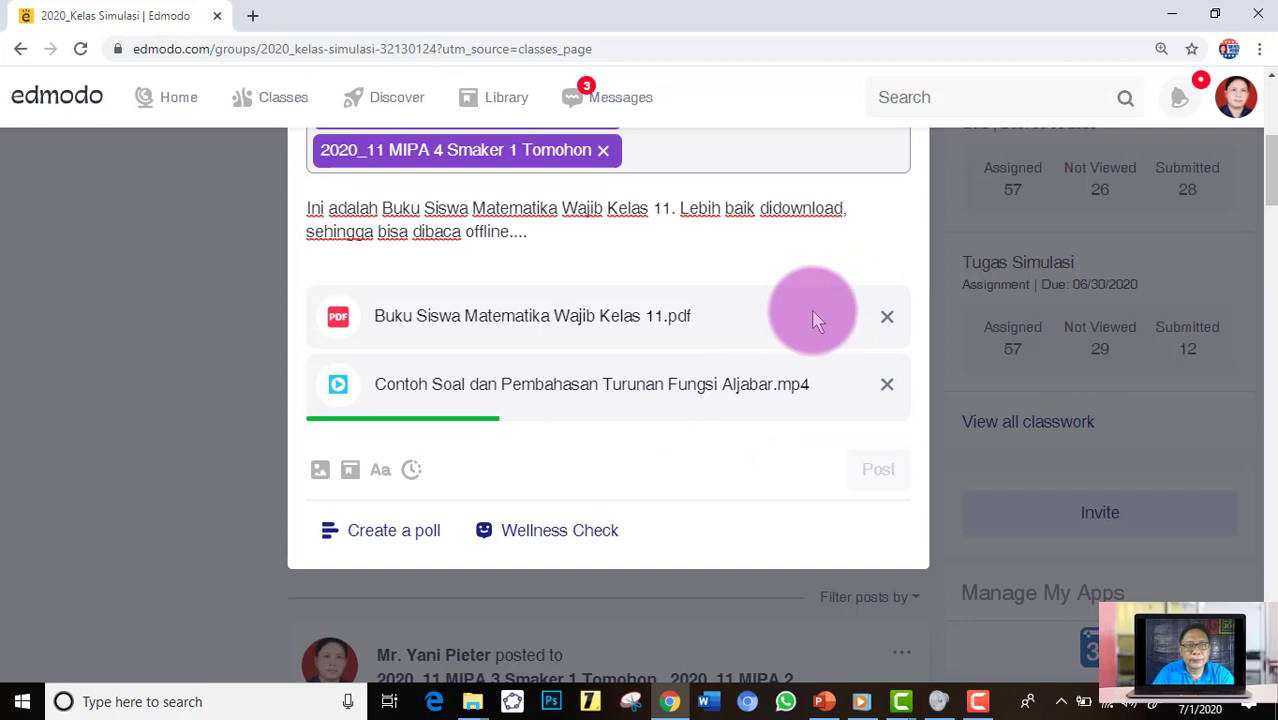
{"action": "scroll", "coordinate": [672, 378], "scroll_direction": "up", "scroll_amount": 1}
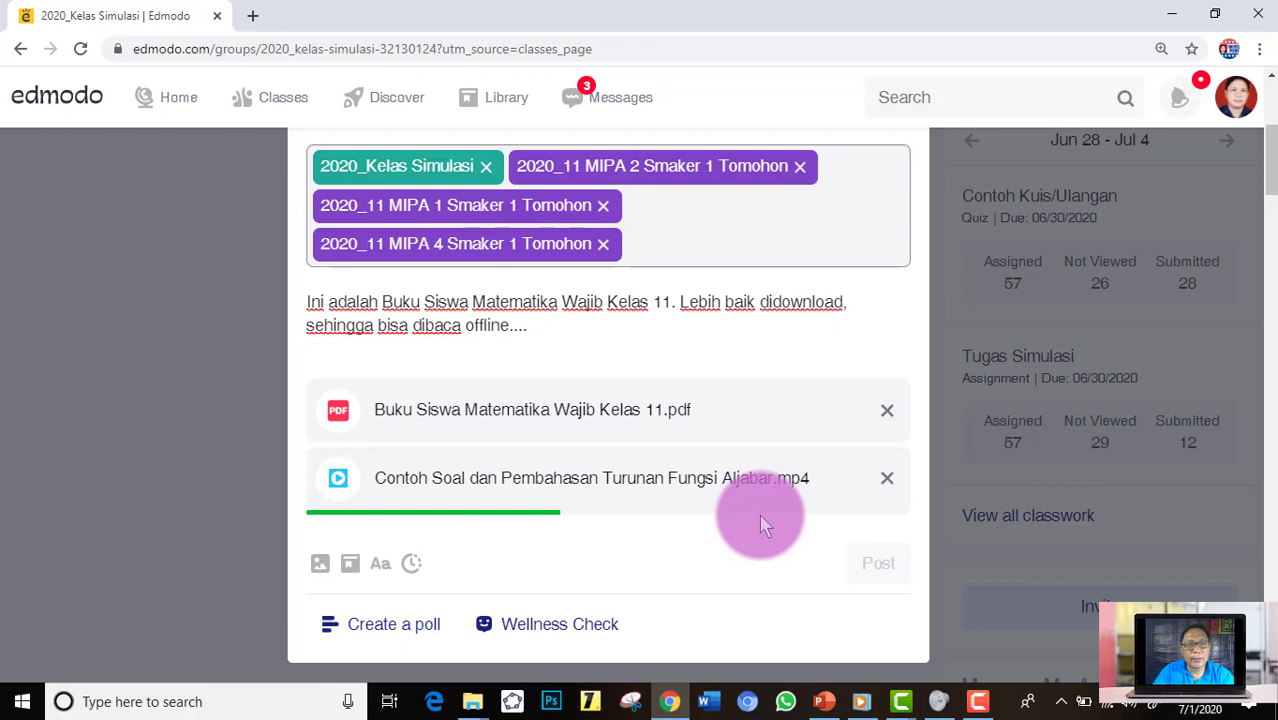
{"action": "left_click", "coordinate": [554, 333]}
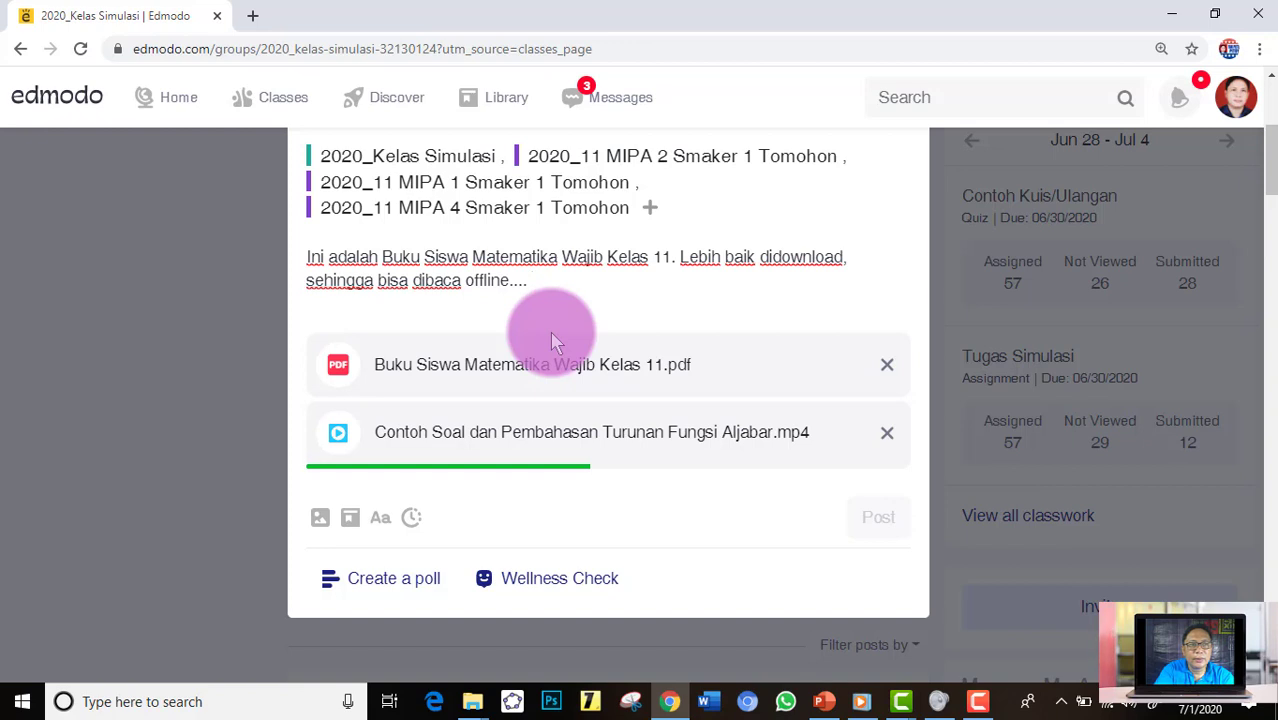
{"action": "type", "text": "Dilampirkan juga video"}
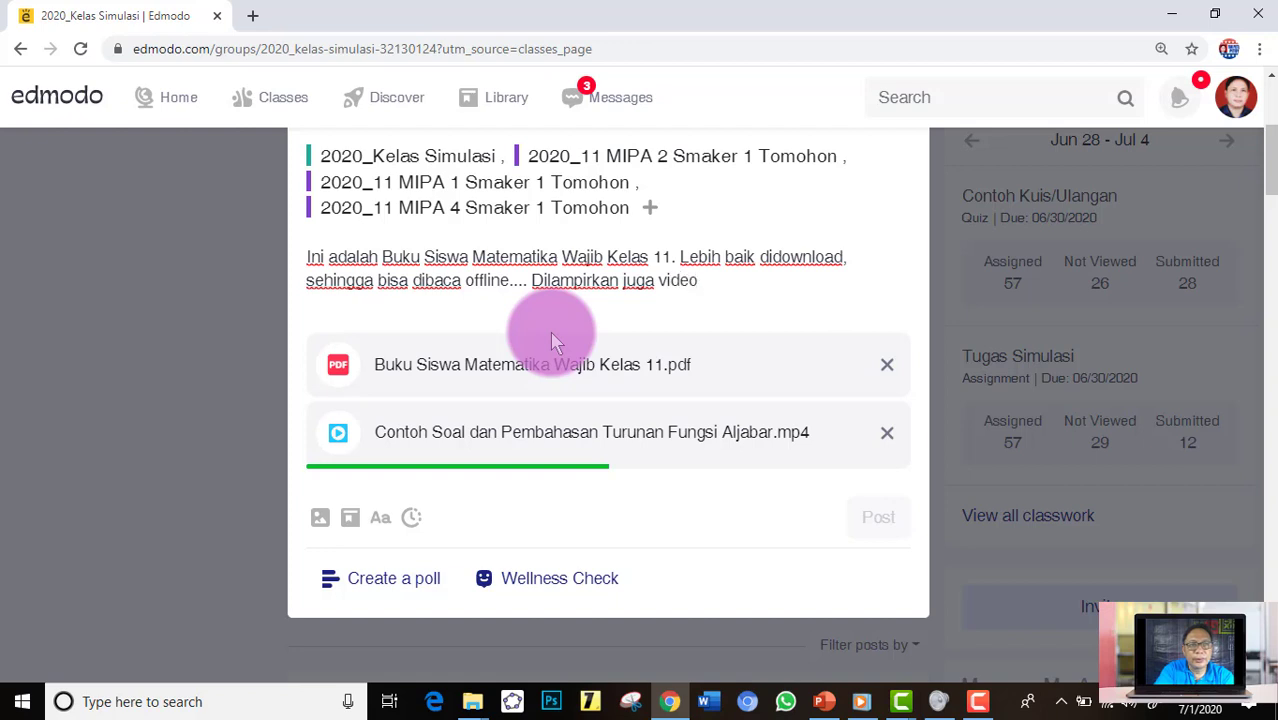
{"action": "type", "text": " terka"}
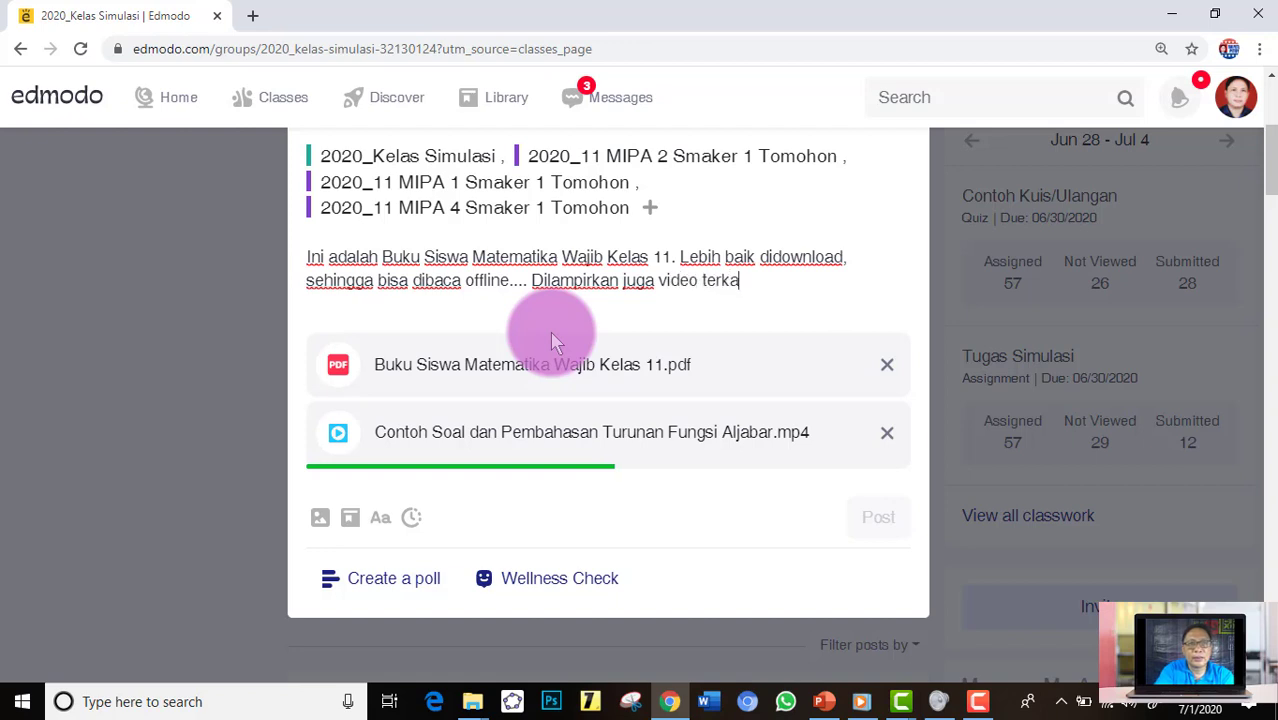
{"action": "type", "text": "it Pe"}
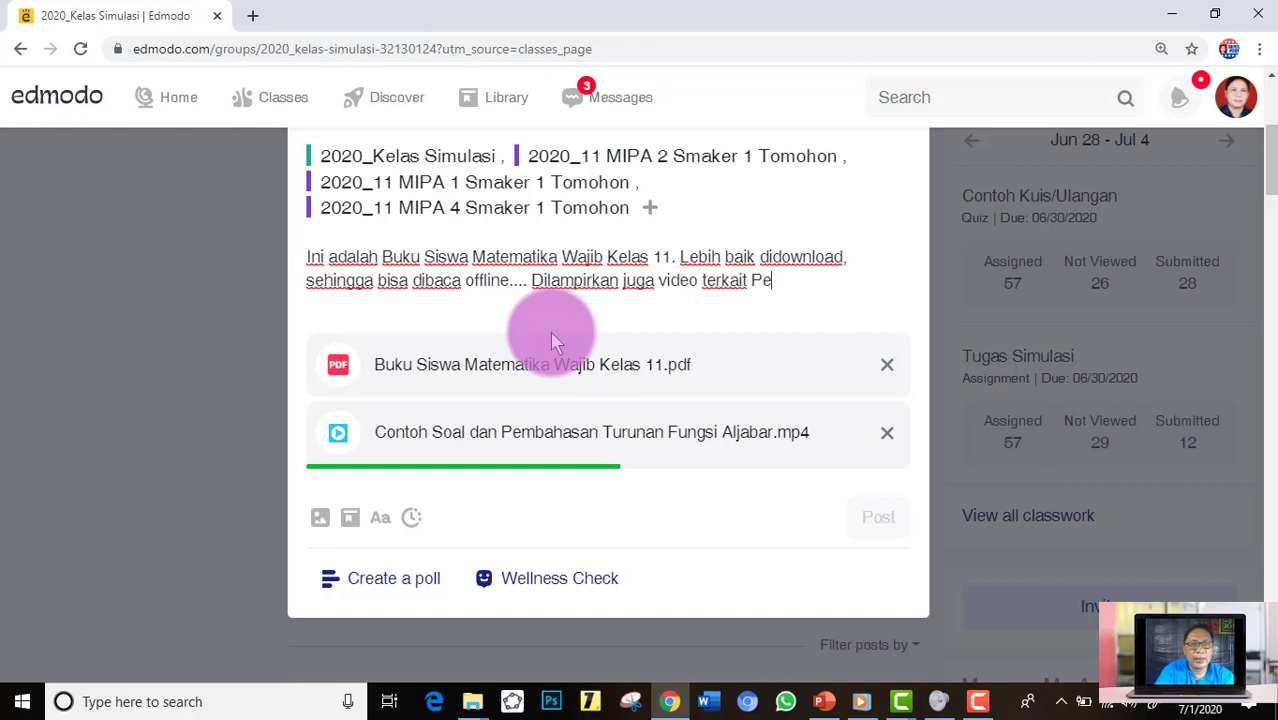
{"action": "type", "text": "mbahasa"}
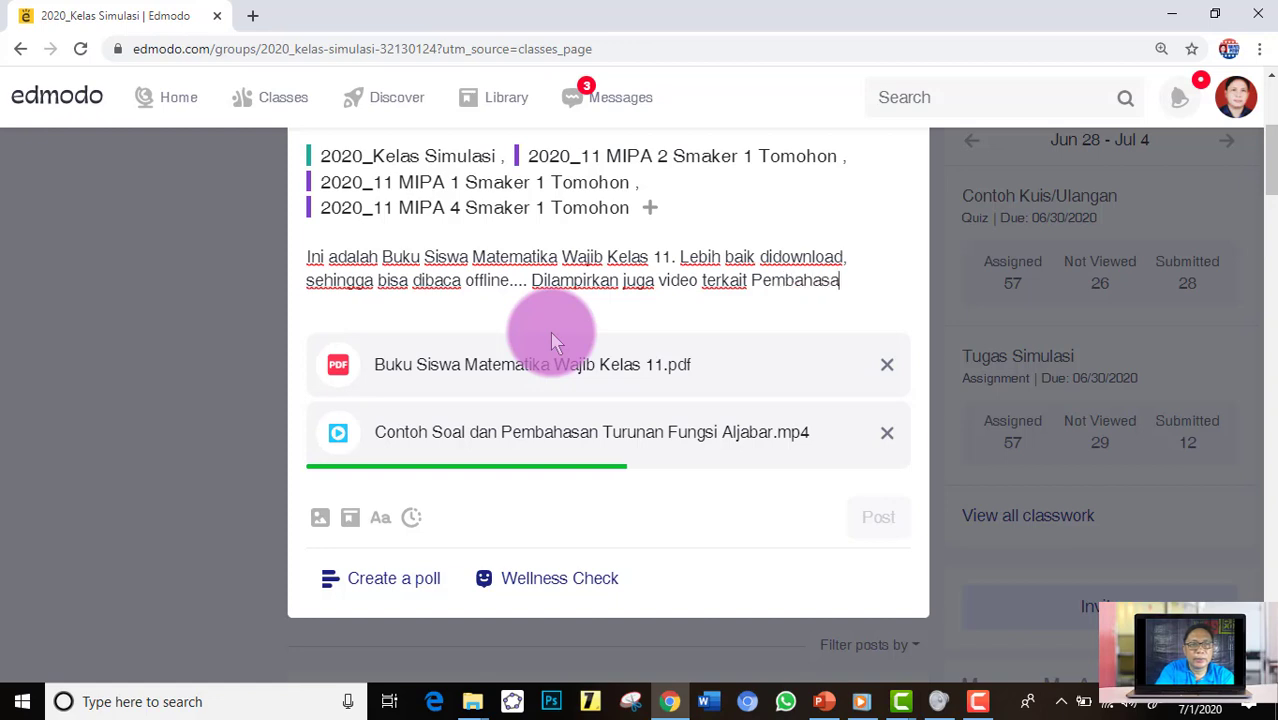
{"action": "type", "text": "n "}
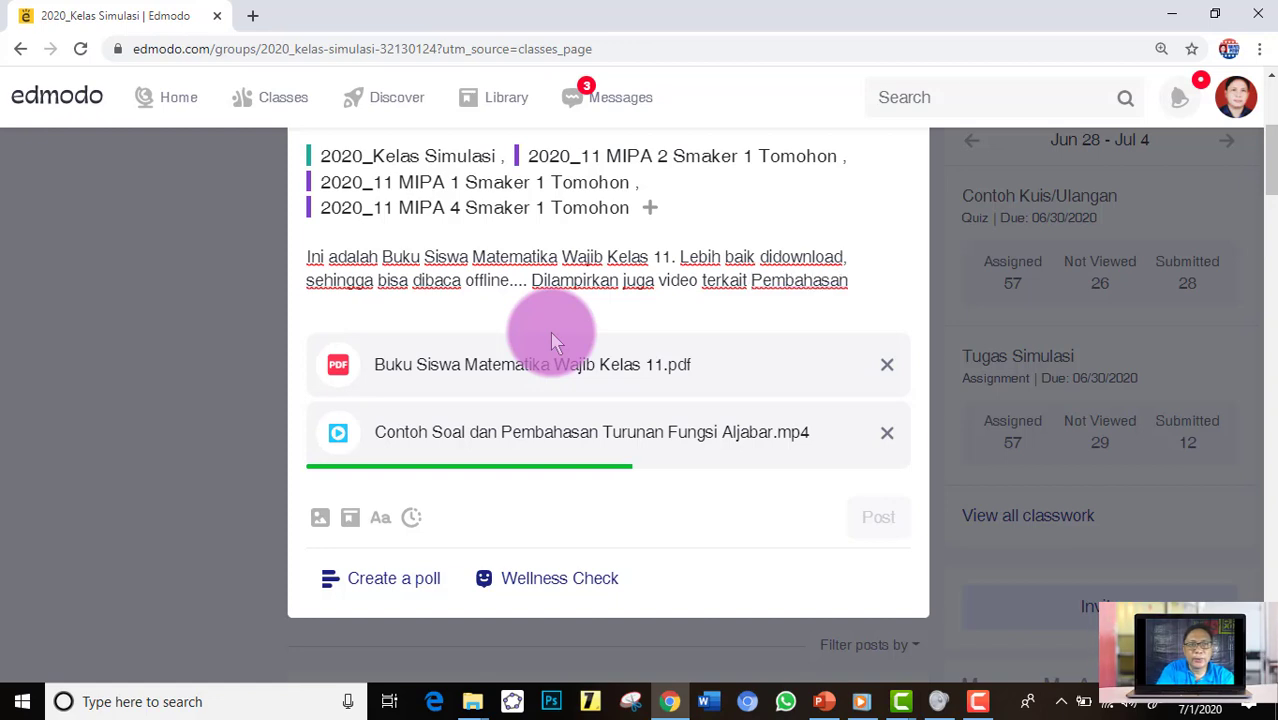
- Insert "Contoh Soal dan" before "Pembahasan" in the post text and end the sentence with "Turunan Fungsi Aljabar....."
{"action": "type", "text": "c"}
{"action": "key", "text": "BackSpace"}
{"action": "type", "text": "Contoh"}
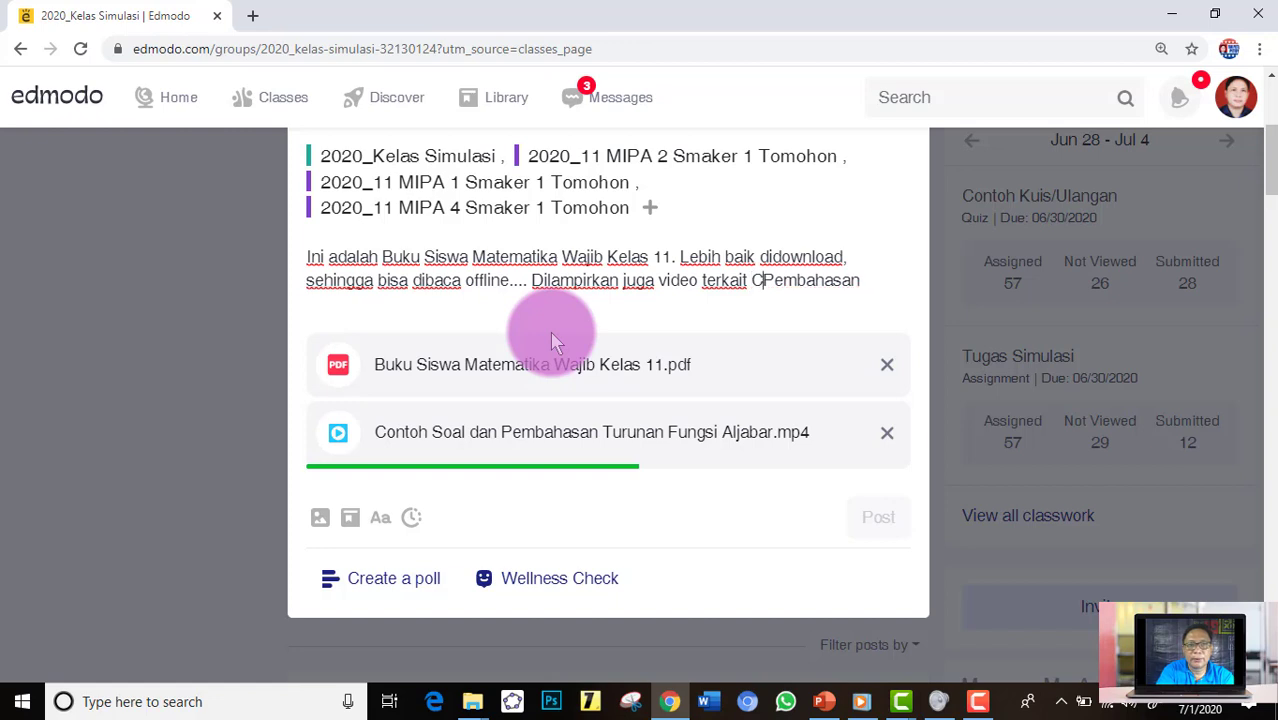
{"action": "type", "text": "Soal"}
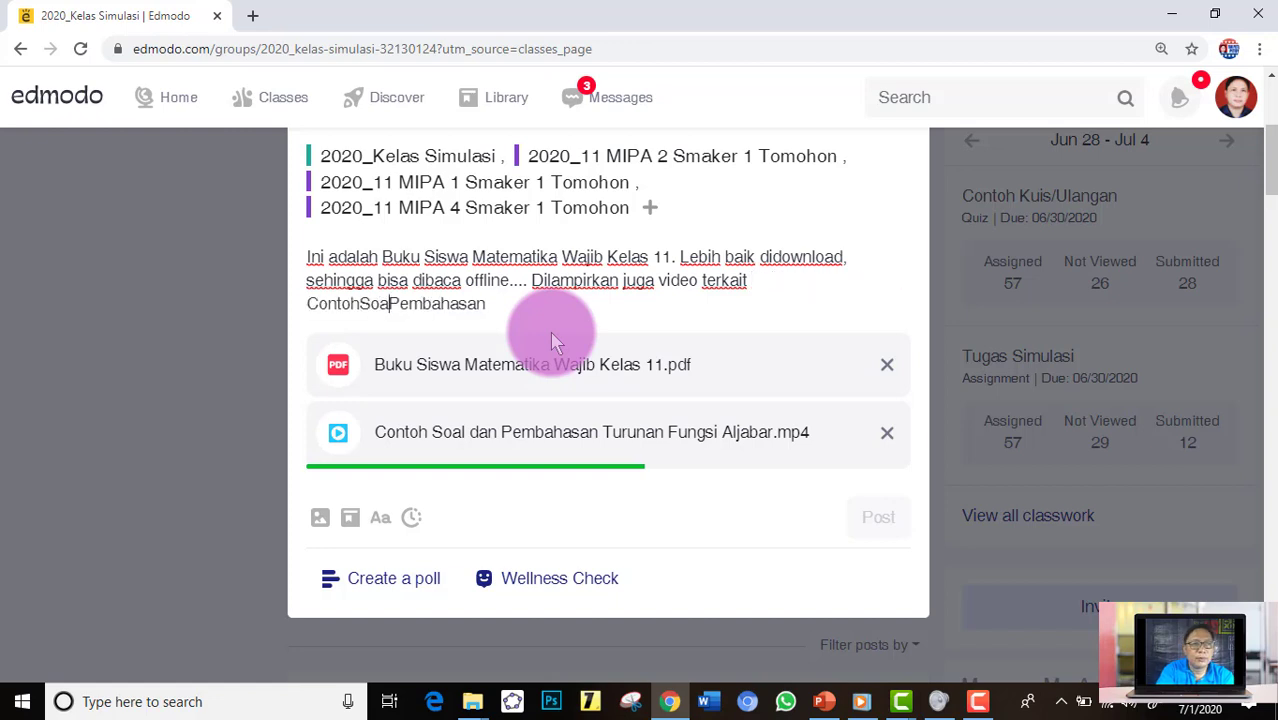
{"action": "key", "text": "BackSpace"}
{"action": "key", "text": "BackSpace"}
{"action": "key", "text": "BackSpace"}
{"action": "key", "text": "BackSpace"}
{"action": "type", "text": "Soal dan"}
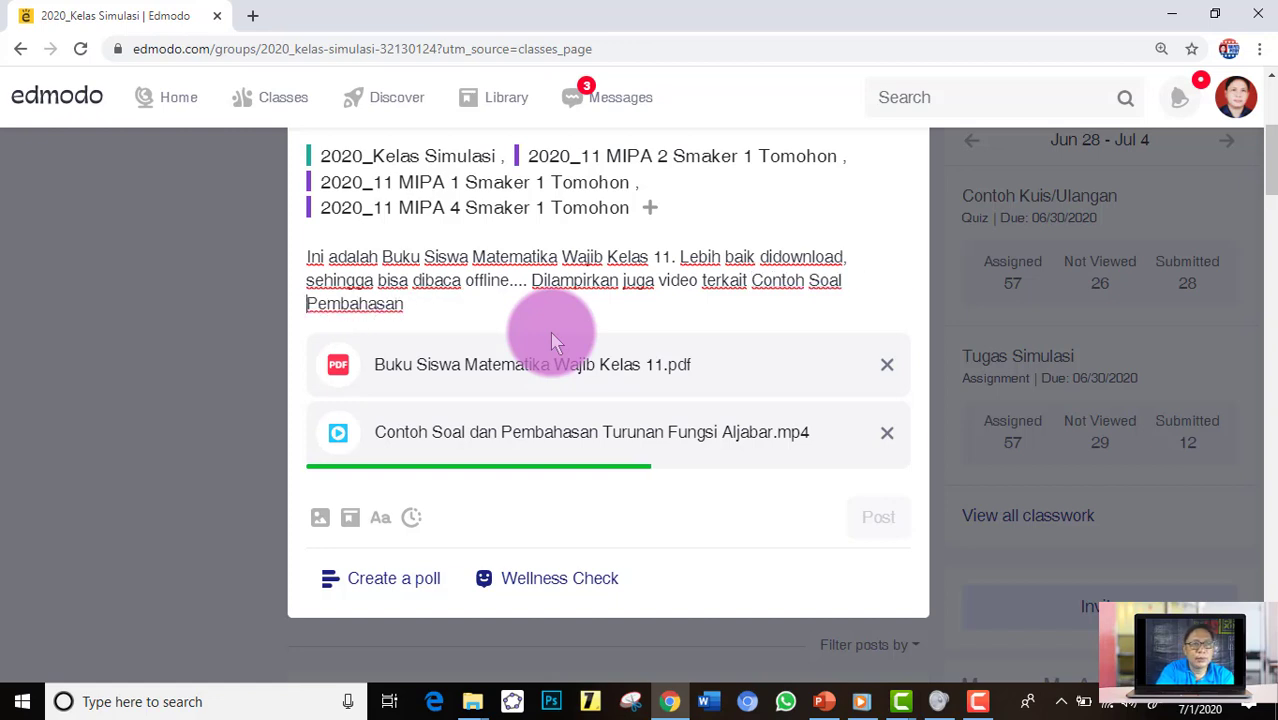
{"action": "key", "text": "End"}
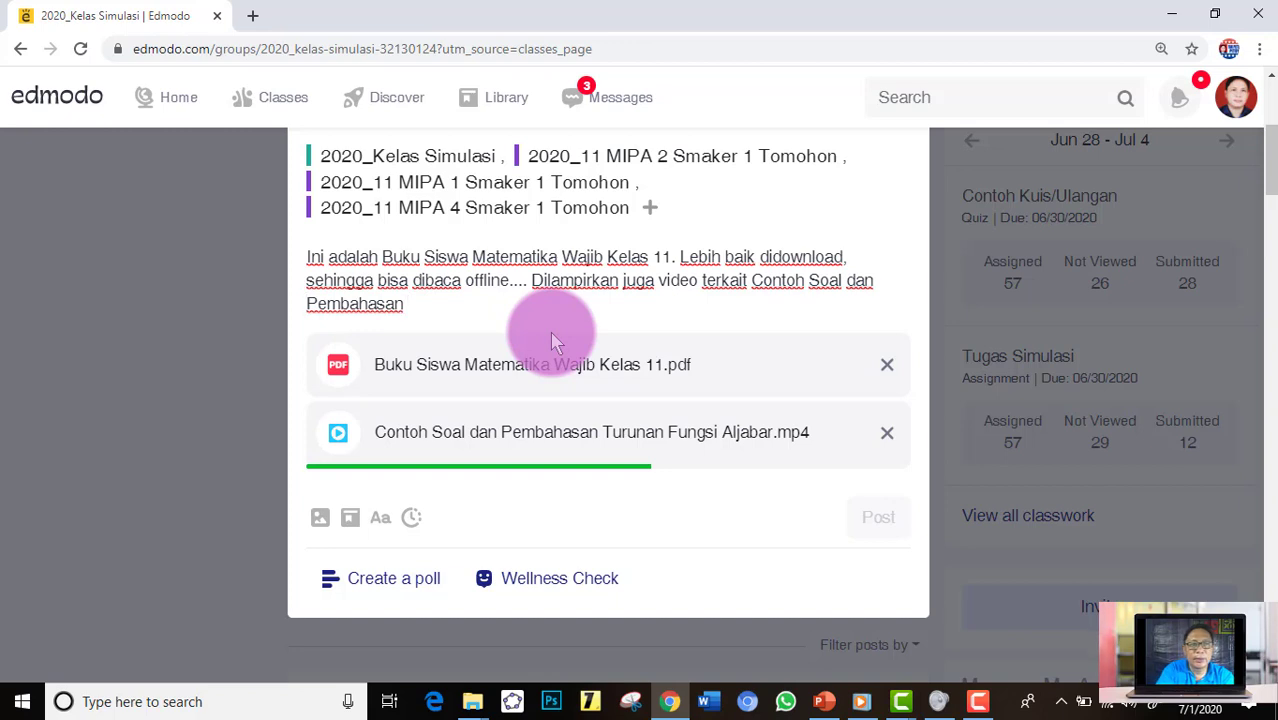
{"action": "type", "text": "Turunan Fungsi "}
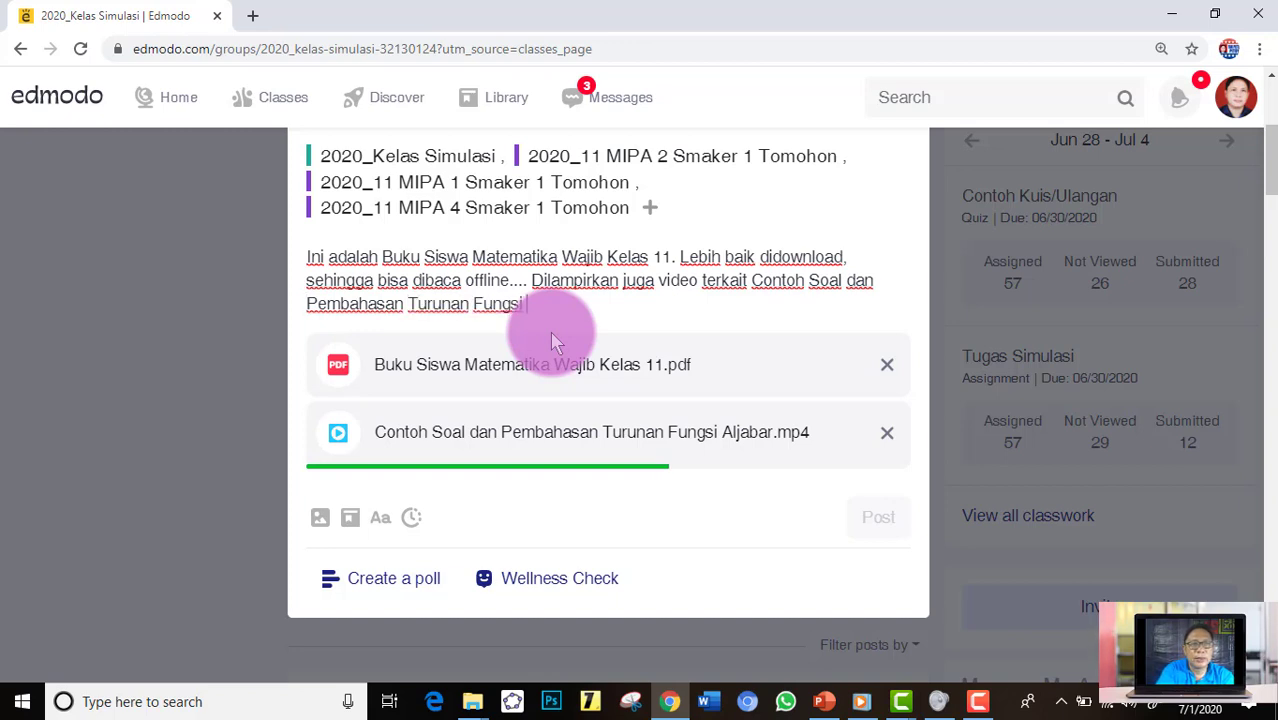
{"action": "type", "text": "Aljabar....."}
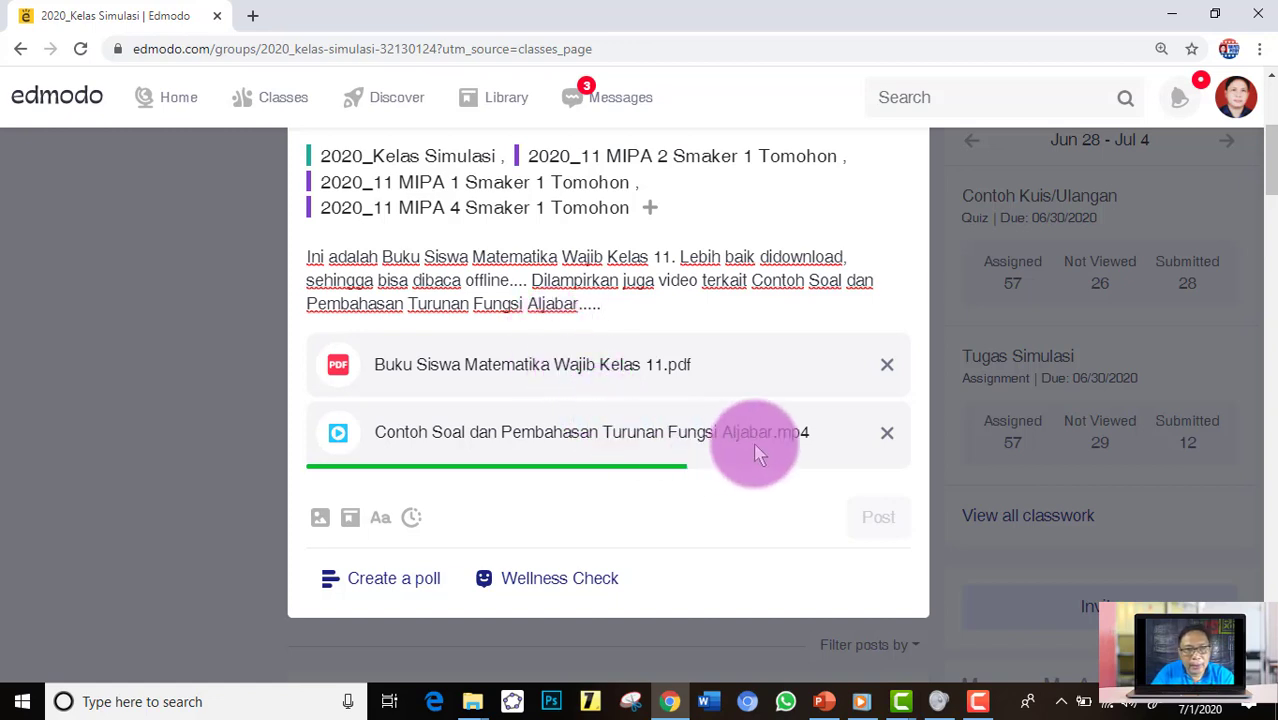
- Schedule the textbook post for July 2, 2020 at 1:00 AM and submit it
{"action": "left_click", "coordinate": [410, 520]}
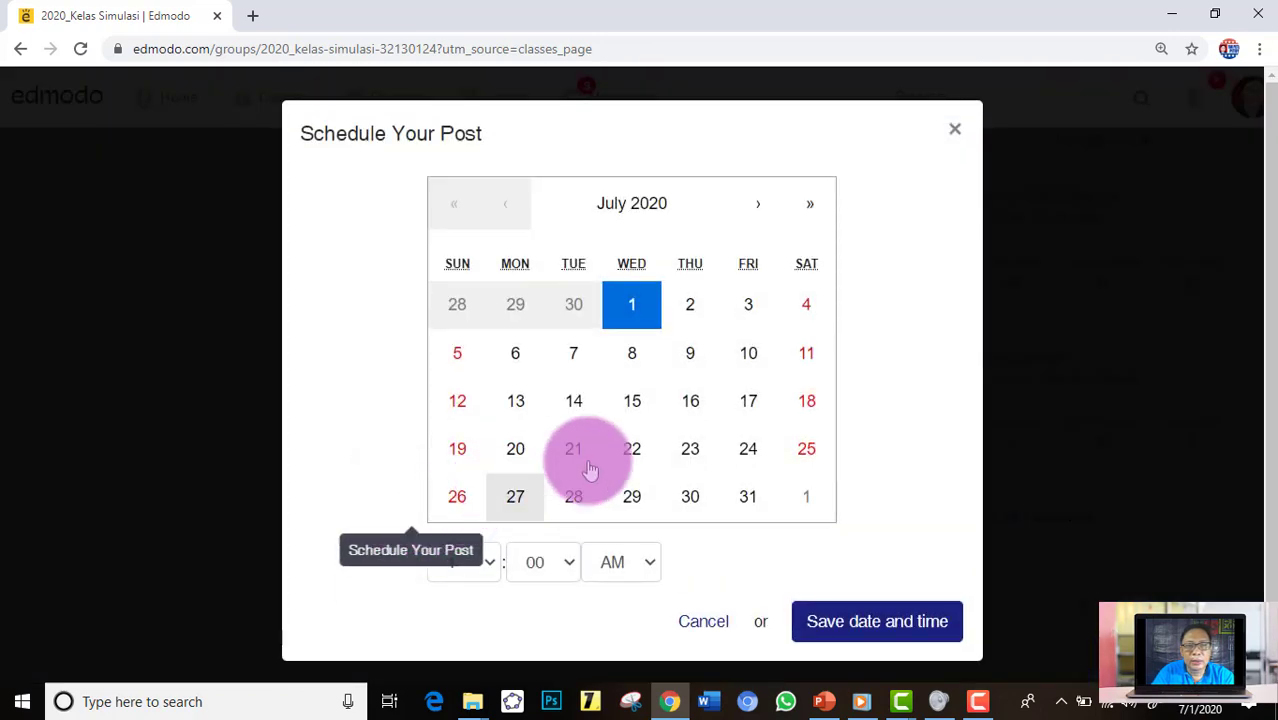
{"action": "left_click", "coordinate": [955, 129]}
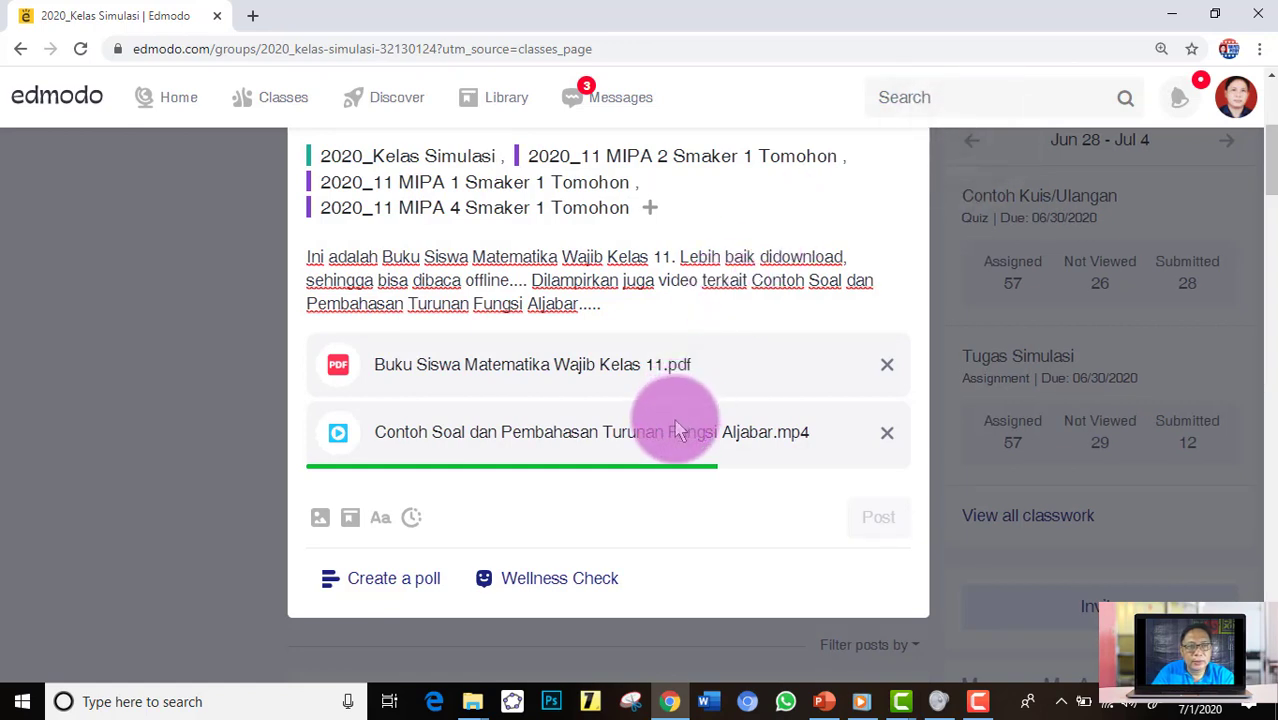
{"action": "left_click", "coordinate": [415, 527]}
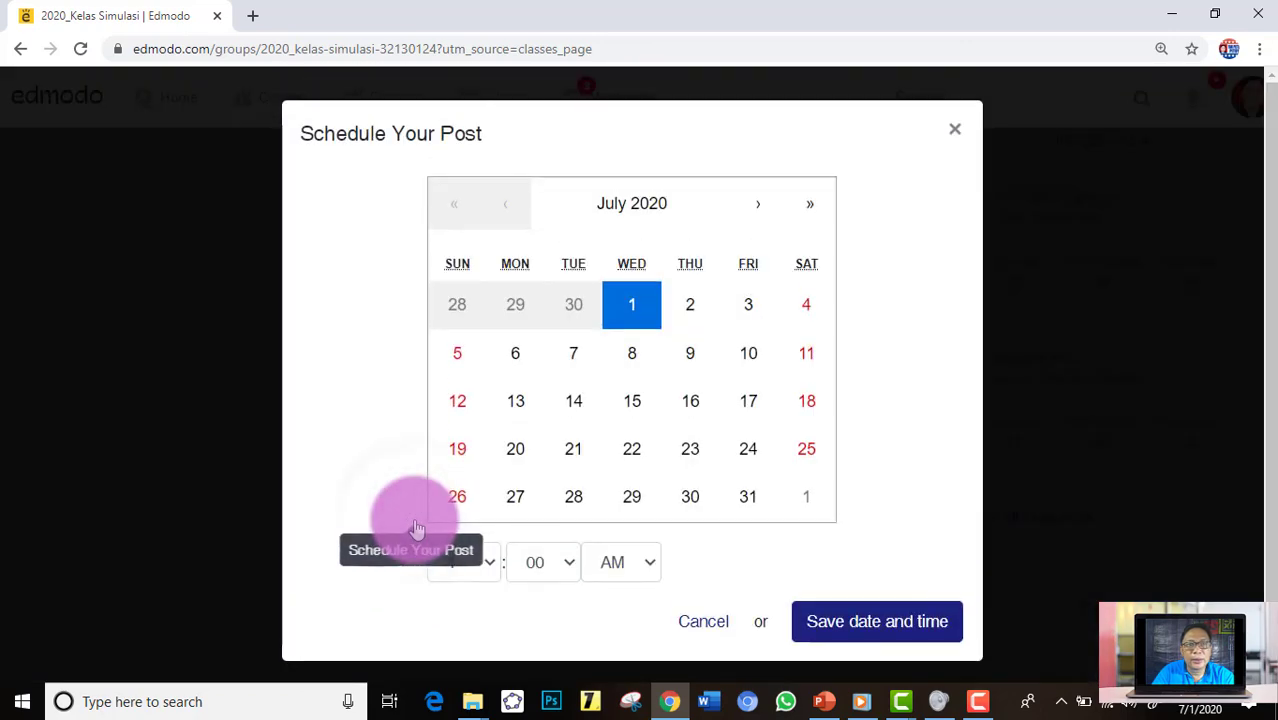
{"action": "left_click", "coordinate": [694, 308]}
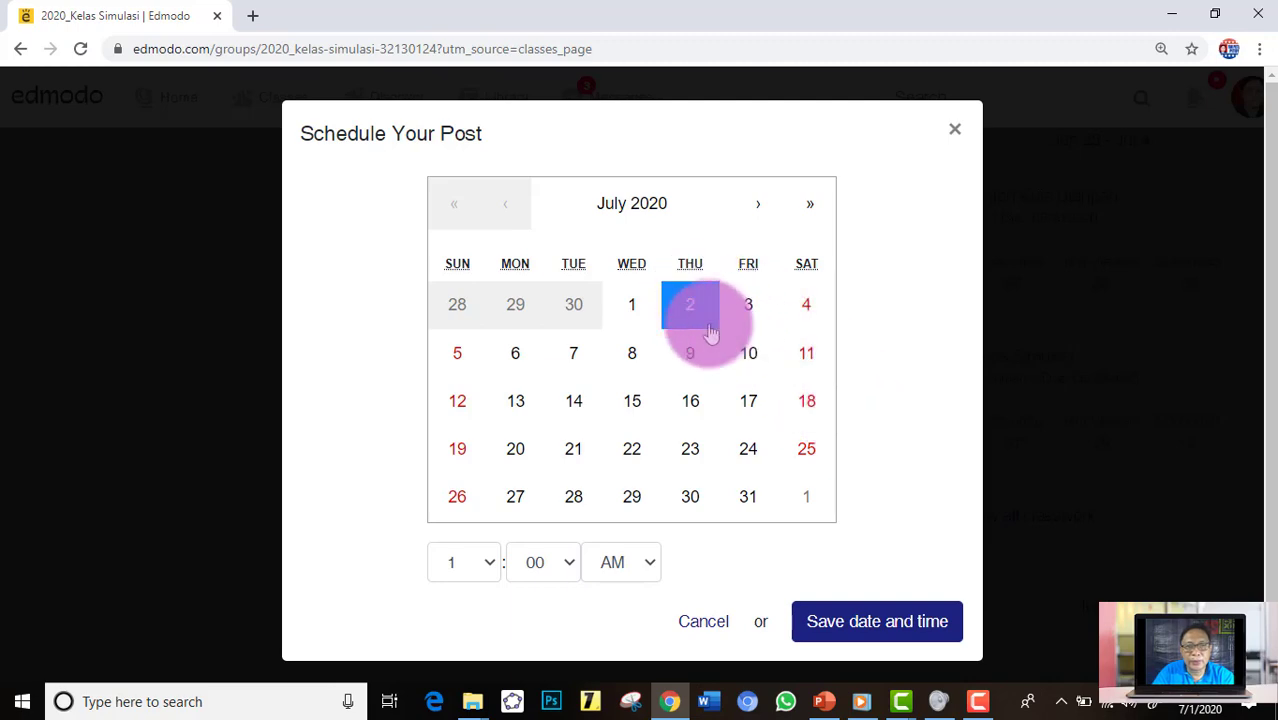
{"action": "left_click", "coordinate": [848, 625]}
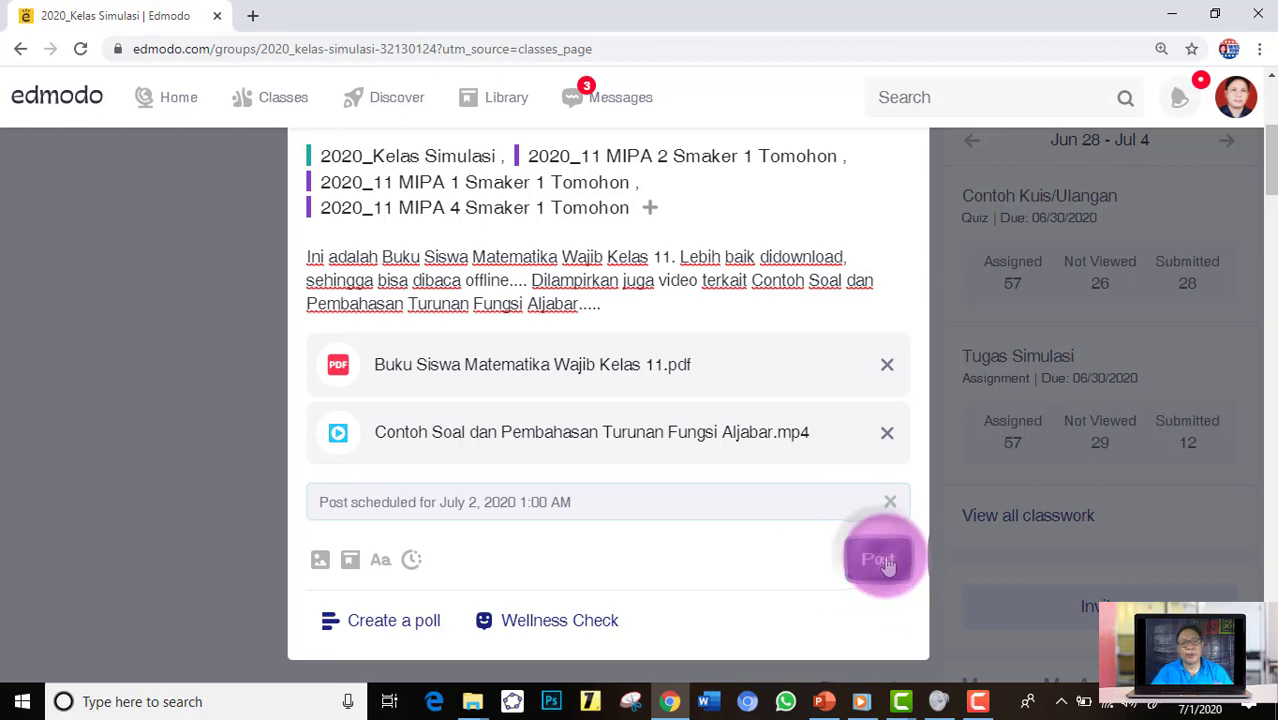
{"action": "left_click", "coordinate": [879, 561]}
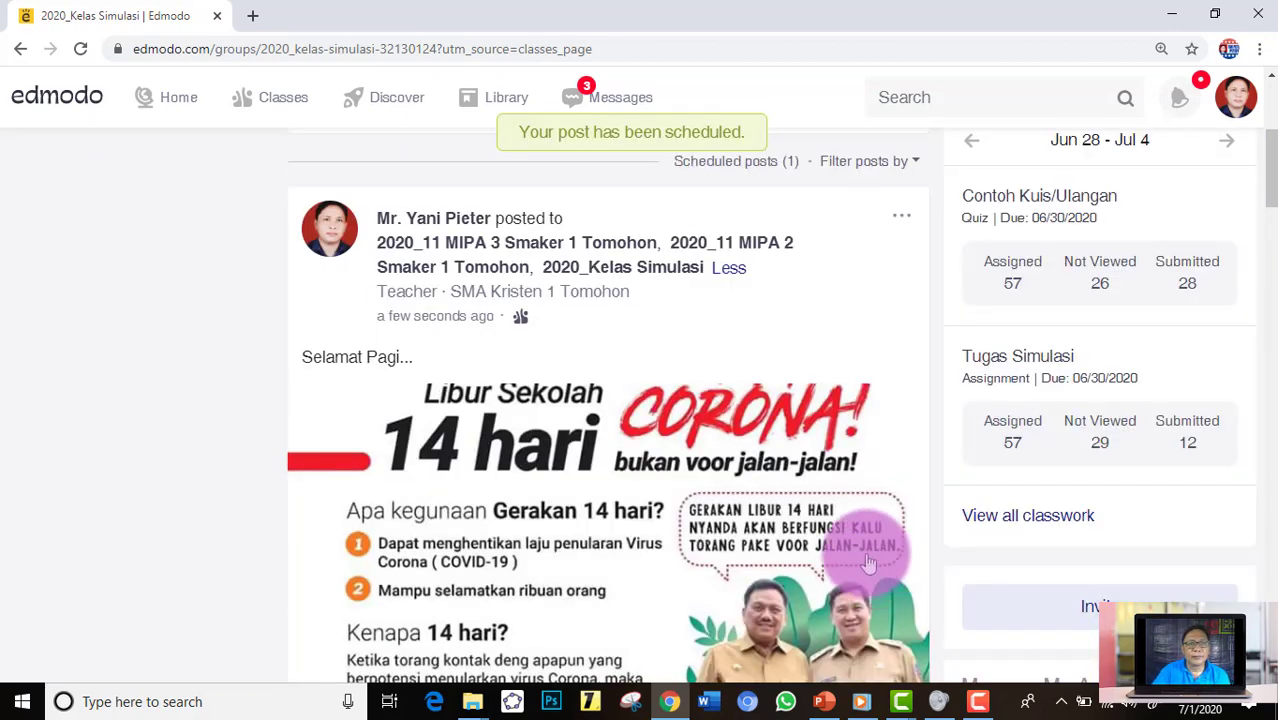
- Open the class's scheduled posts and review the textbook post's text, video and scheduled time
{"action": "scroll", "coordinate": [735, 330], "scroll_direction": "up", "scroll_amount": 1}
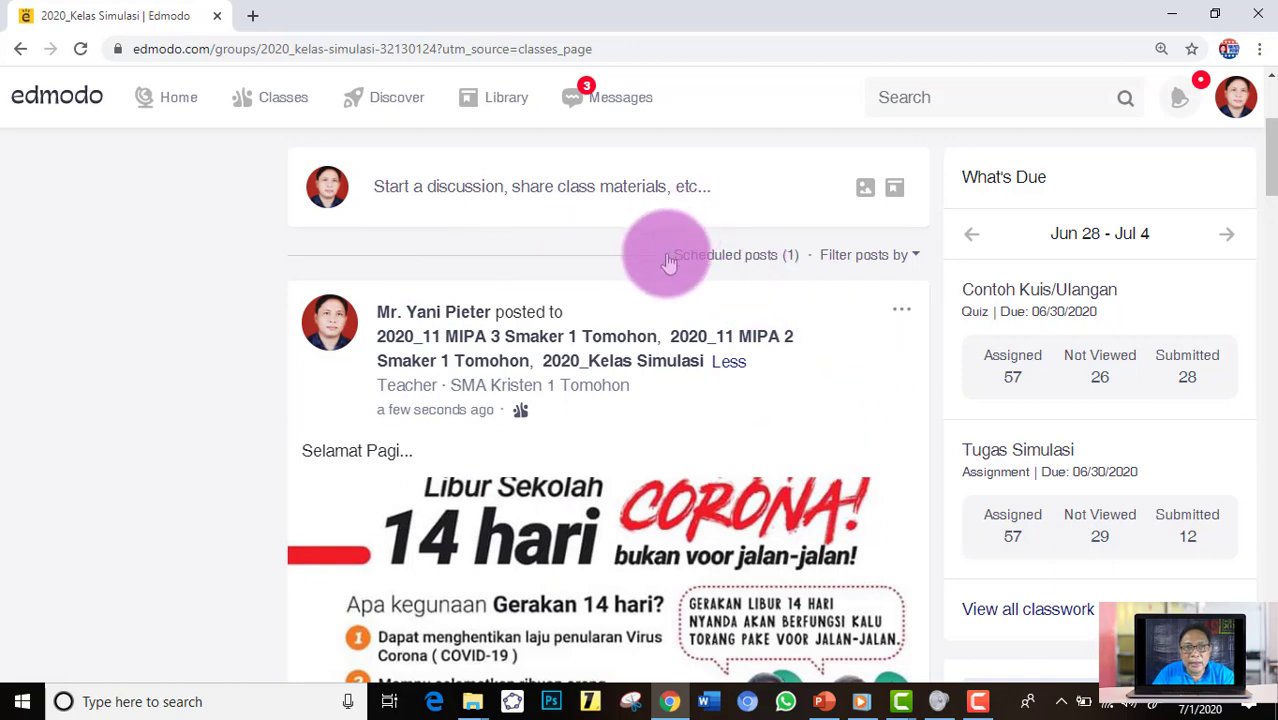
{"action": "left_click", "coordinate": [714, 258]}
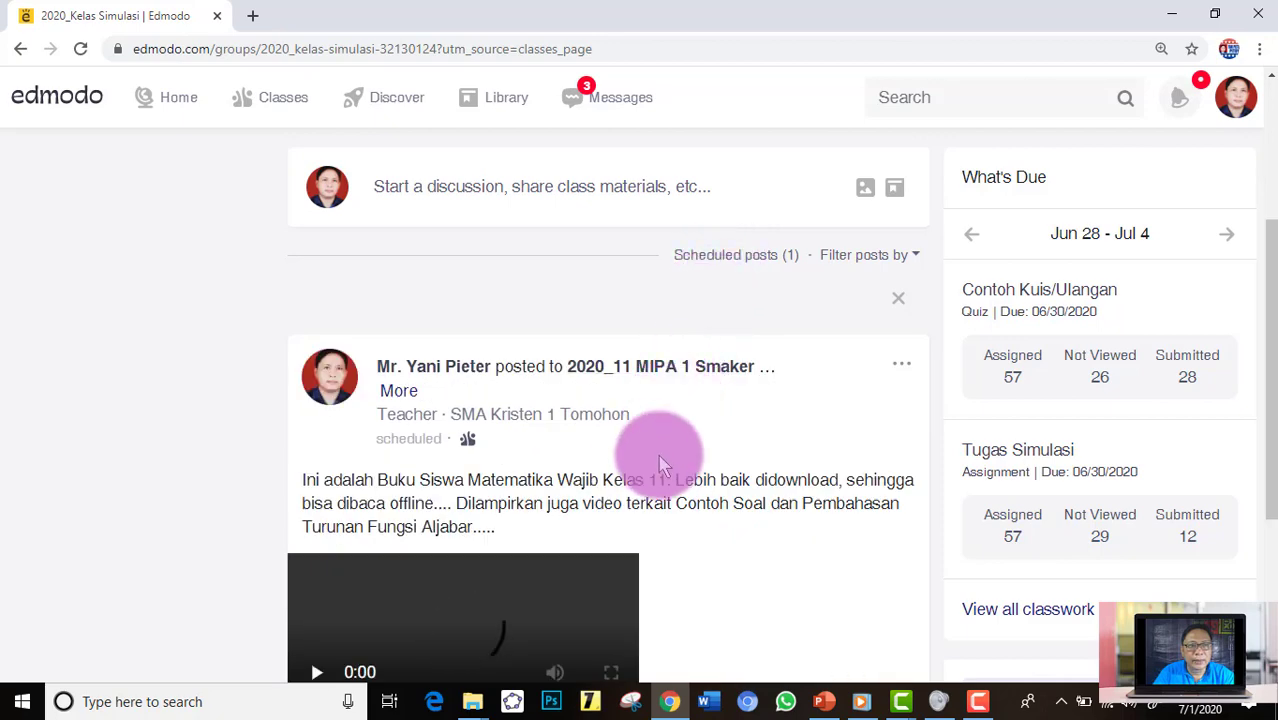
{"action": "scroll", "coordinate": [676, 458], "scroll_direction": "down", "scroll_amount": 1}
{"action": "scroll", "coordinate": [685, 470], "scroll_direction": "down", "scroll_amount": 1}
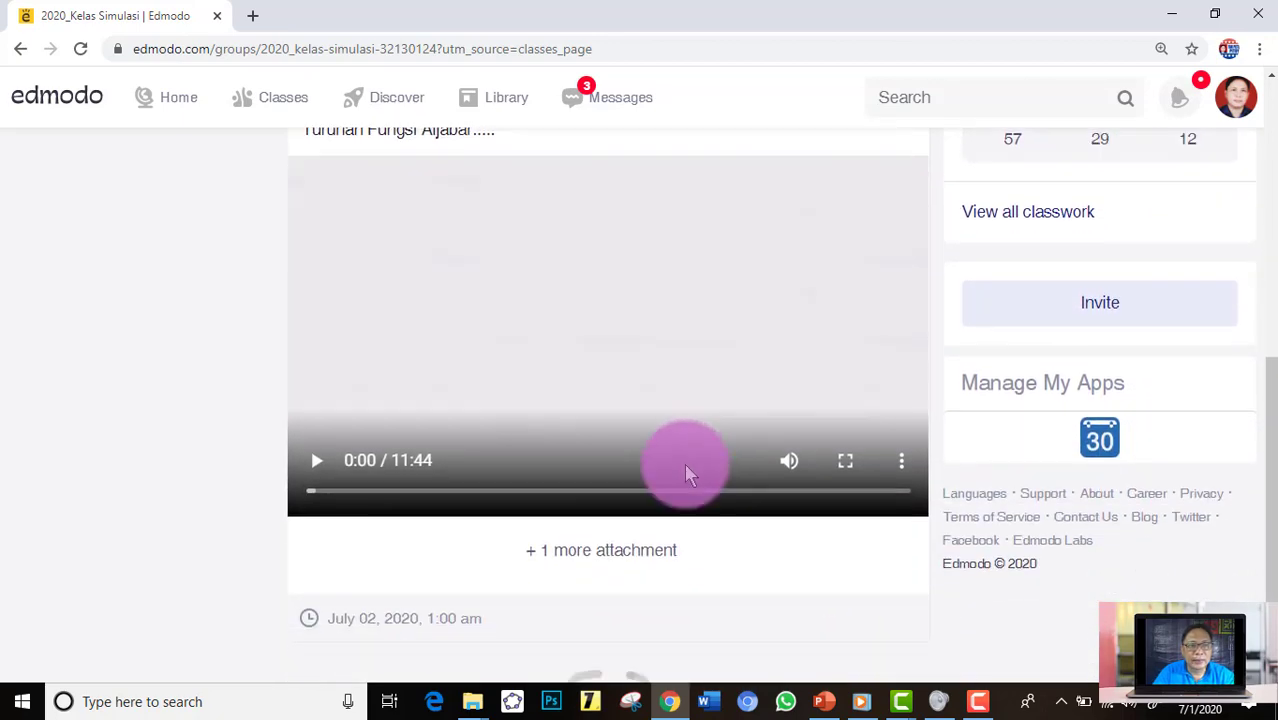
{"action": "scroll", "coordinate": [694, 468], "scroll_direction": "up", "scroll_amount": 2}
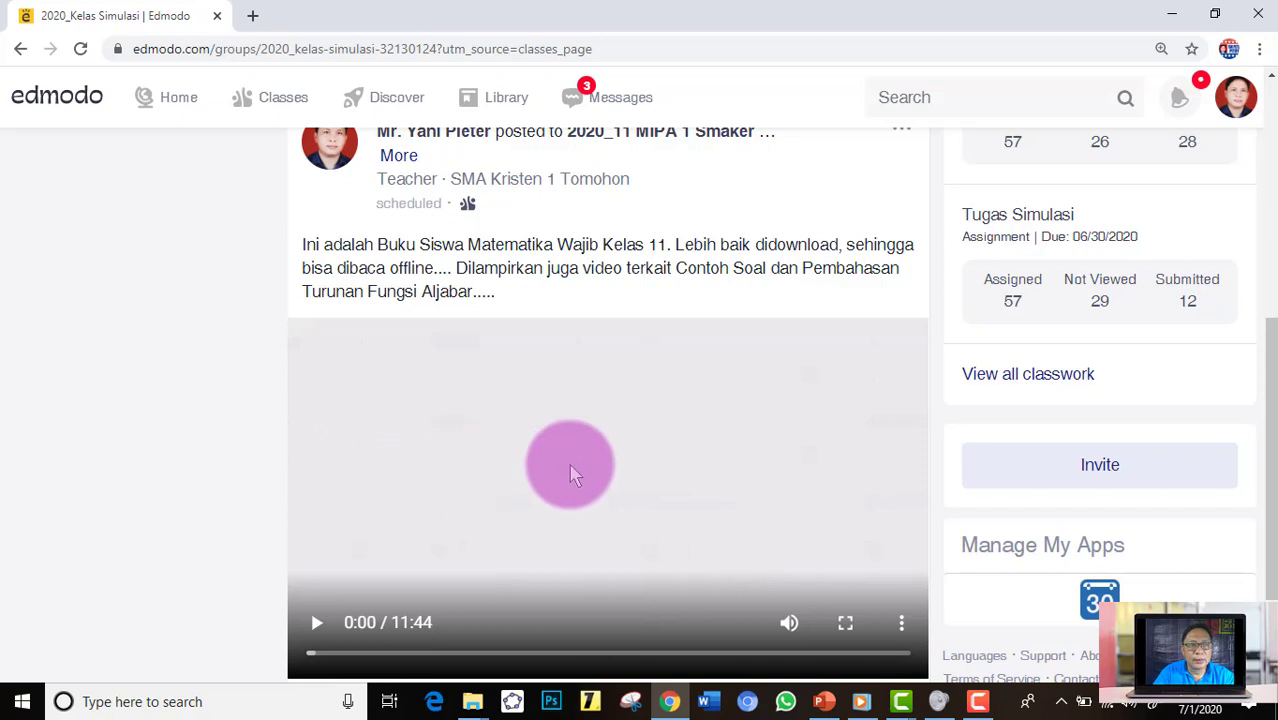
{"action": "scroll", "coordinate": [572, 472], "scroll_direction": "down", "scroll_amount": 2}
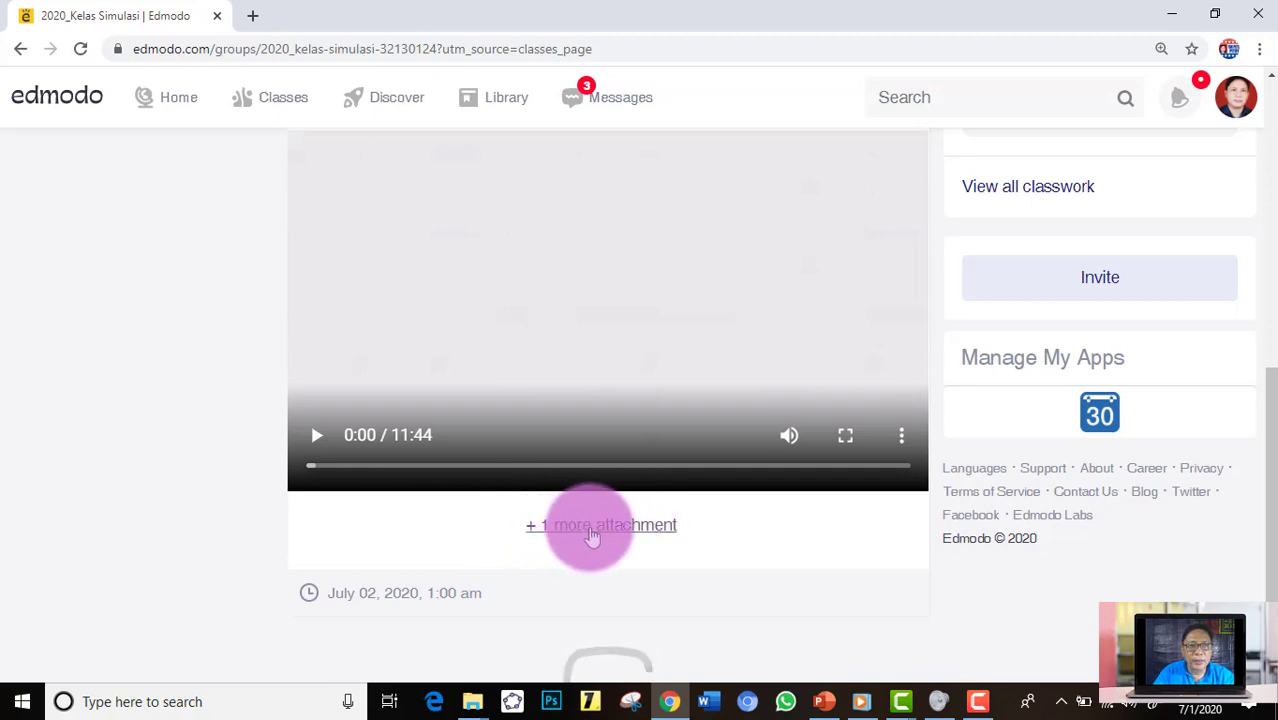
- Expand the scheduled post's additional attachment and view the available options for Buku Siswa Matematika Wajib Kelas 11.pdf
{"action": "left_click", "coordinate": [592, 533]}
{"action": "scroll", "coordinate": [590, 525], "scroll_direction": "down", "scroll_amount": 2}
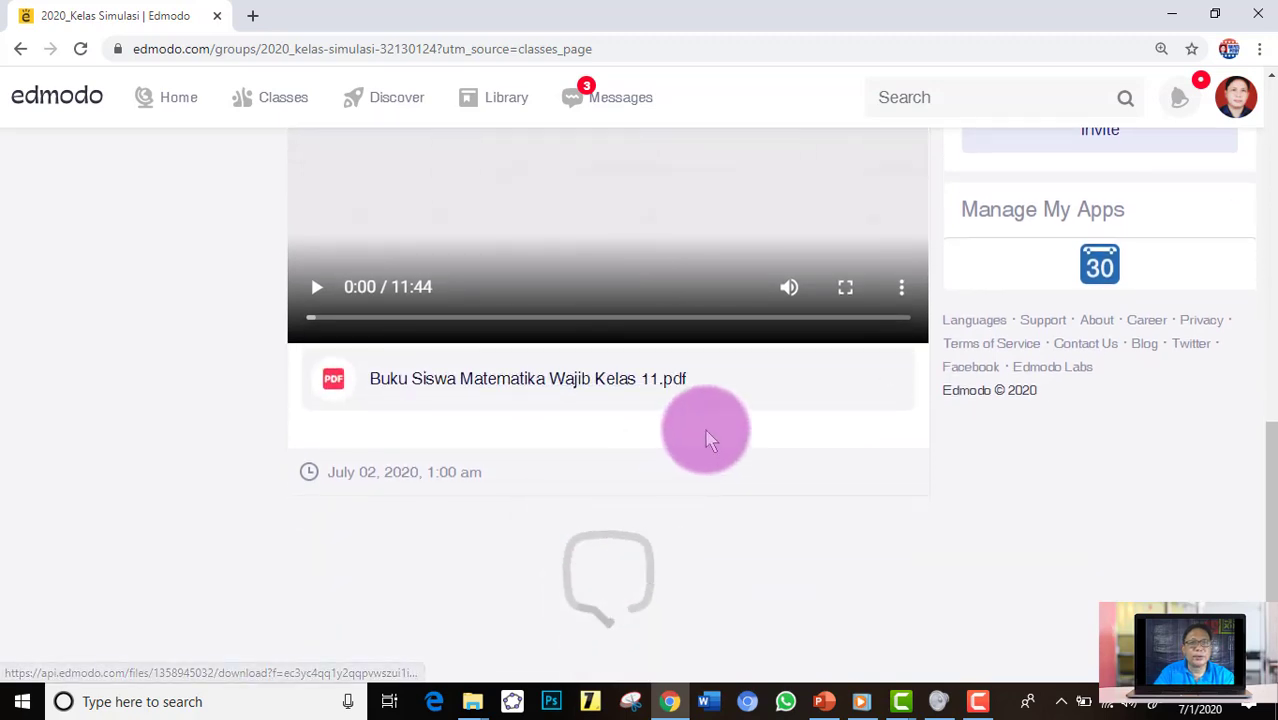
{"action": "left_click", "coordinate": [892, 382]}
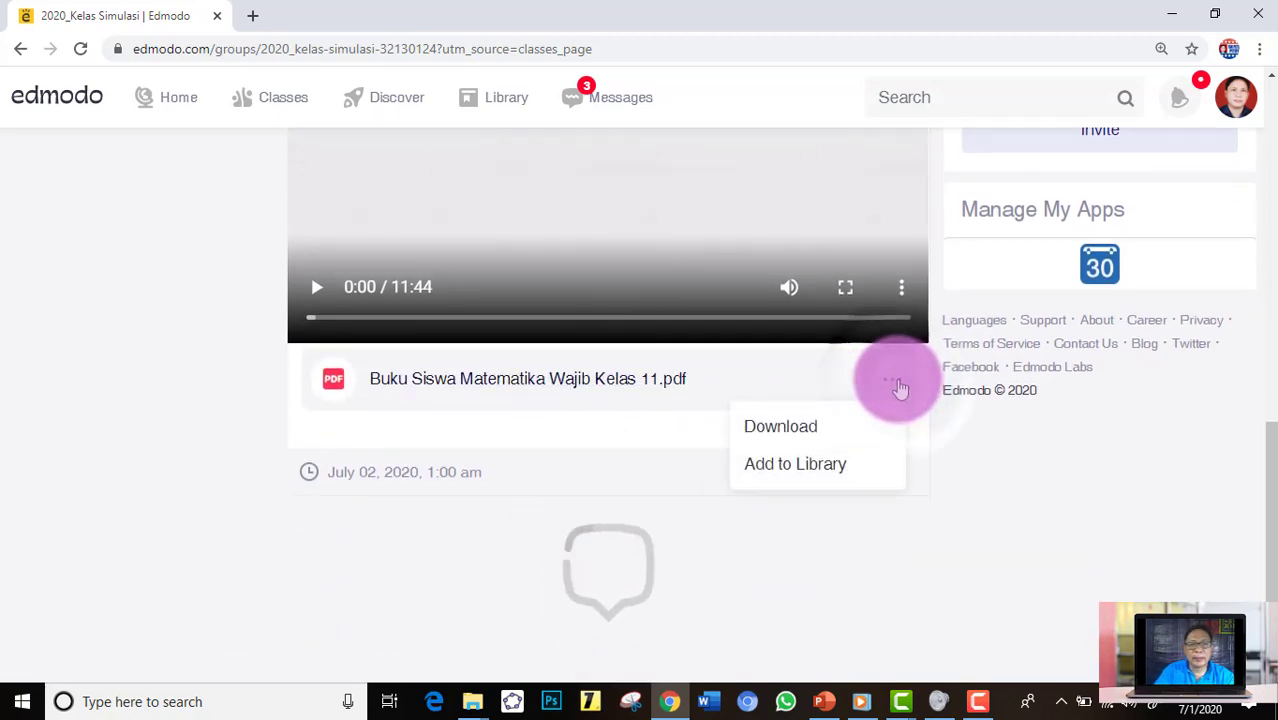
{"action": "left_click", "coordinate": [190, 398]}
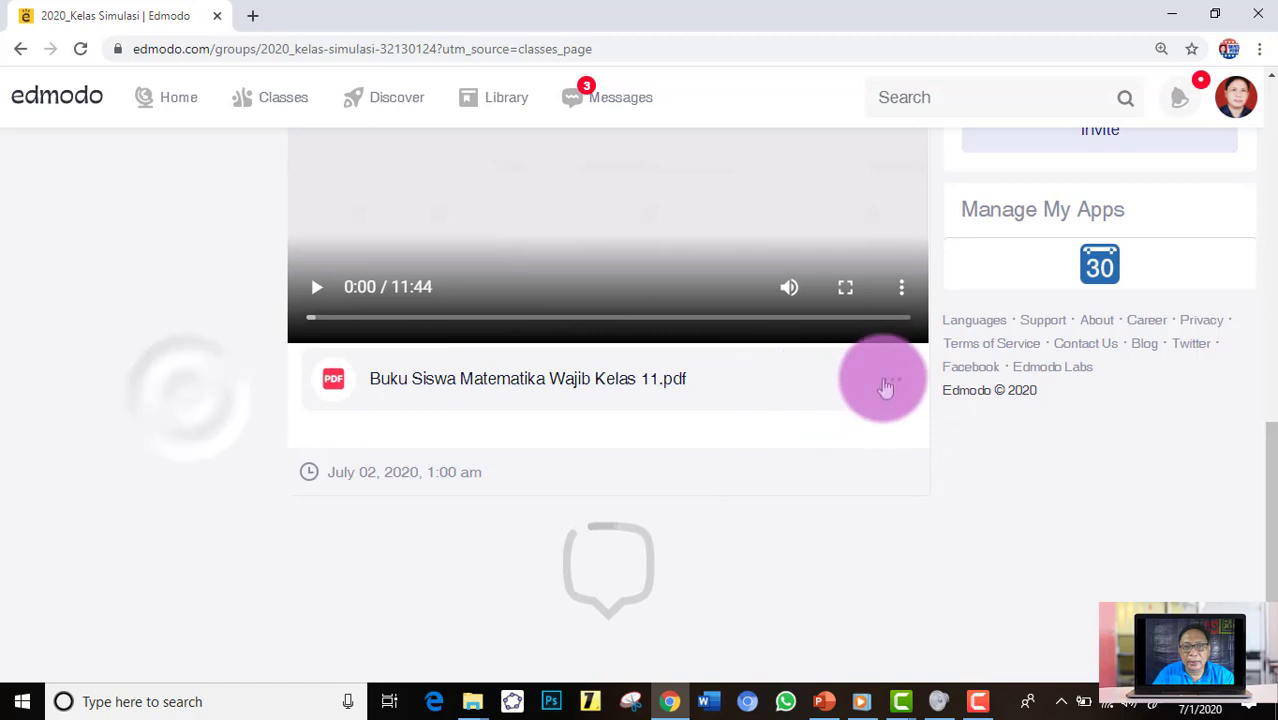
{"action": "left_click", "coordinate": [886, 382]}
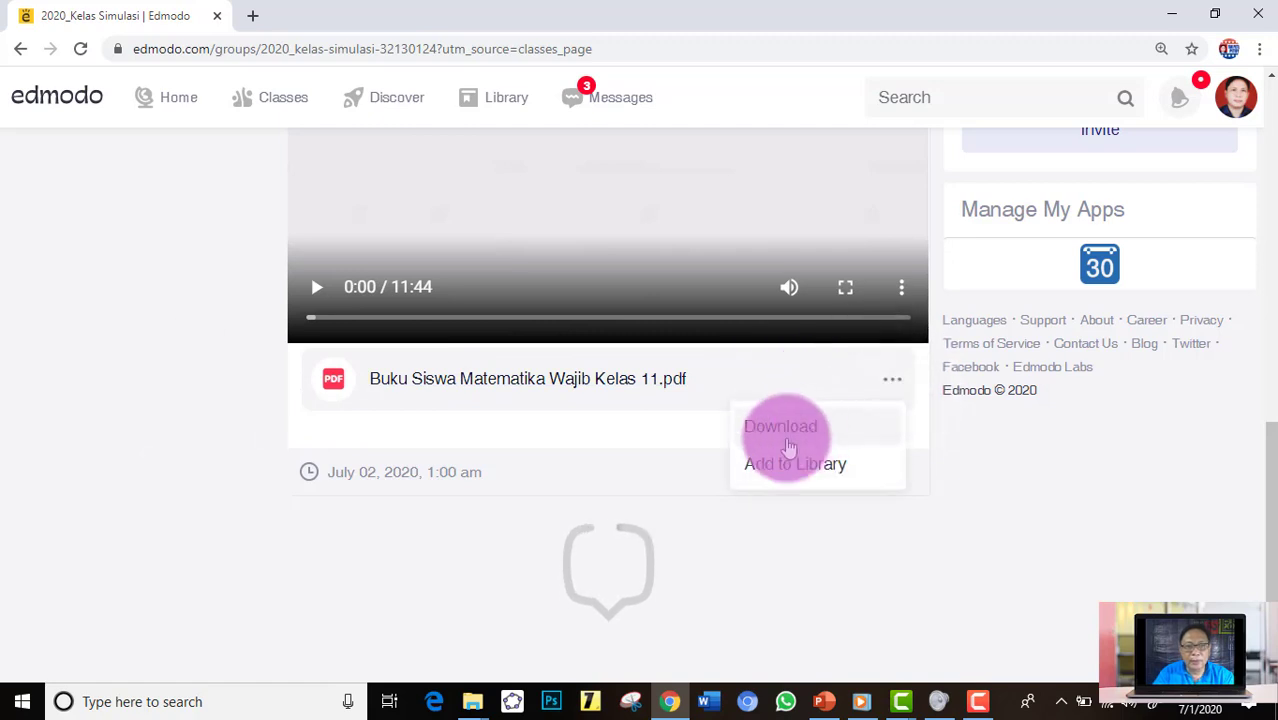
{"action": "left_click", "coordinate": [630, 517]}
- Play the scheduled post's video for a few seconds, pause it and view the player's extra options
{"action": "scroll", "coordinate": [630, 517], "scroll_direction": "up", "scroll_amount": 4}
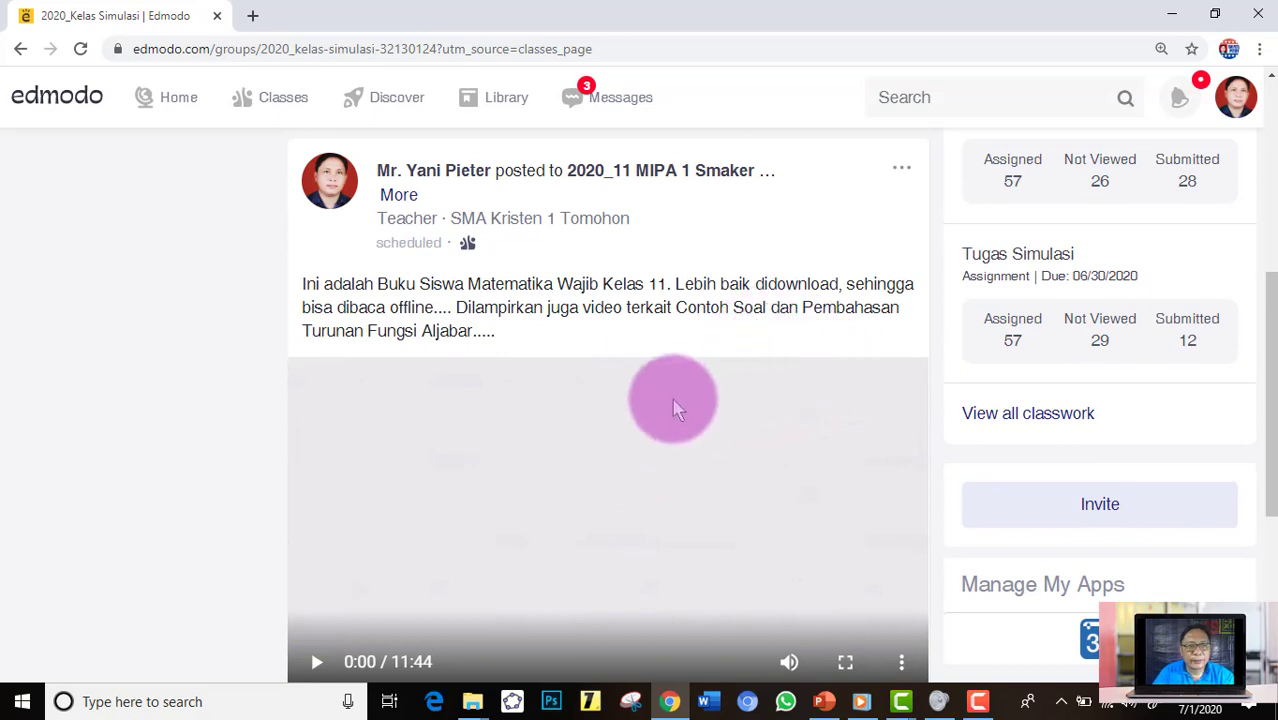
{"action": "scroll", "coordinate": [607, 427], "scroll_direction": "down", "scroll_amount": 1}
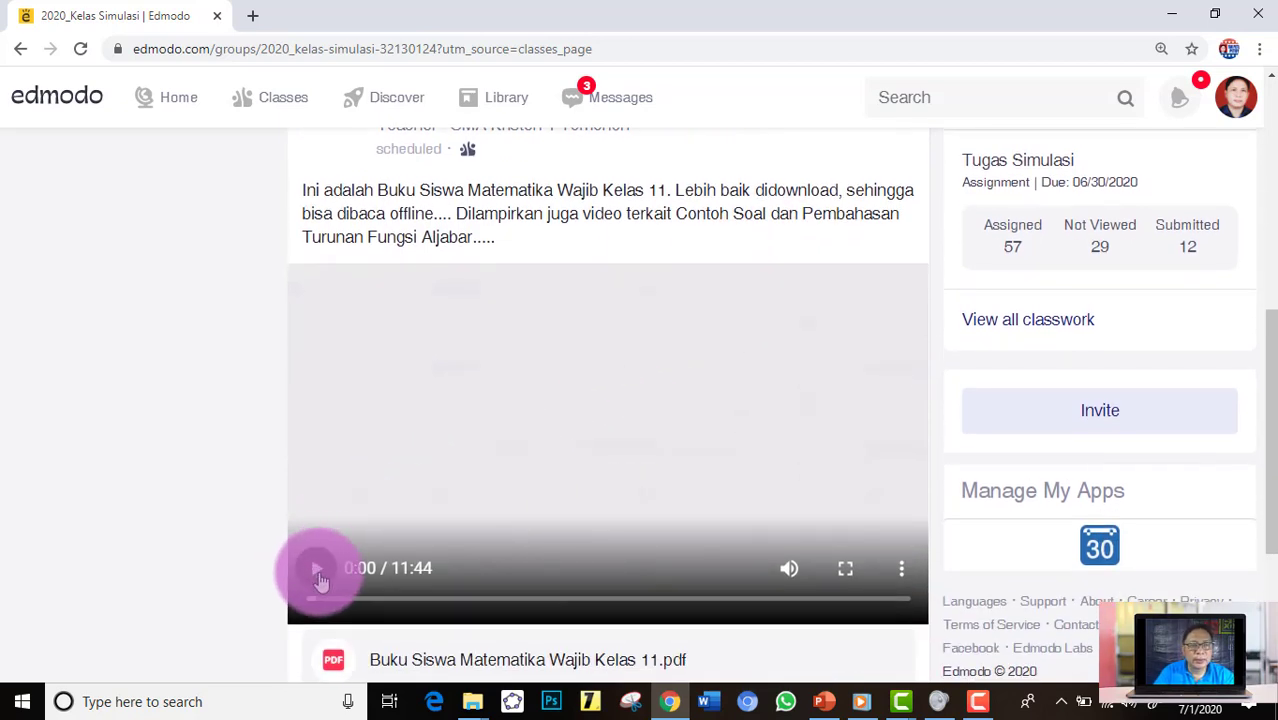
{"action": "left_click", "coordinate": [318, 578]}
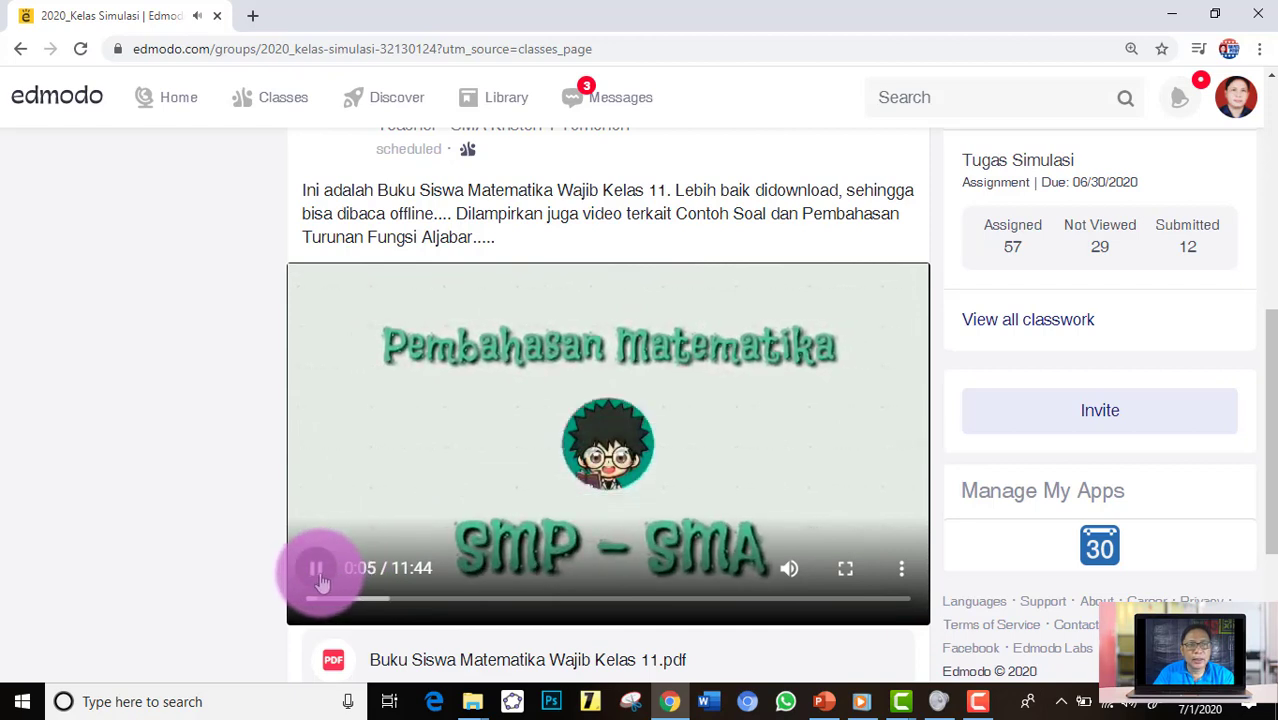
{"action": "left_click", "coordinate": [318, 570]}
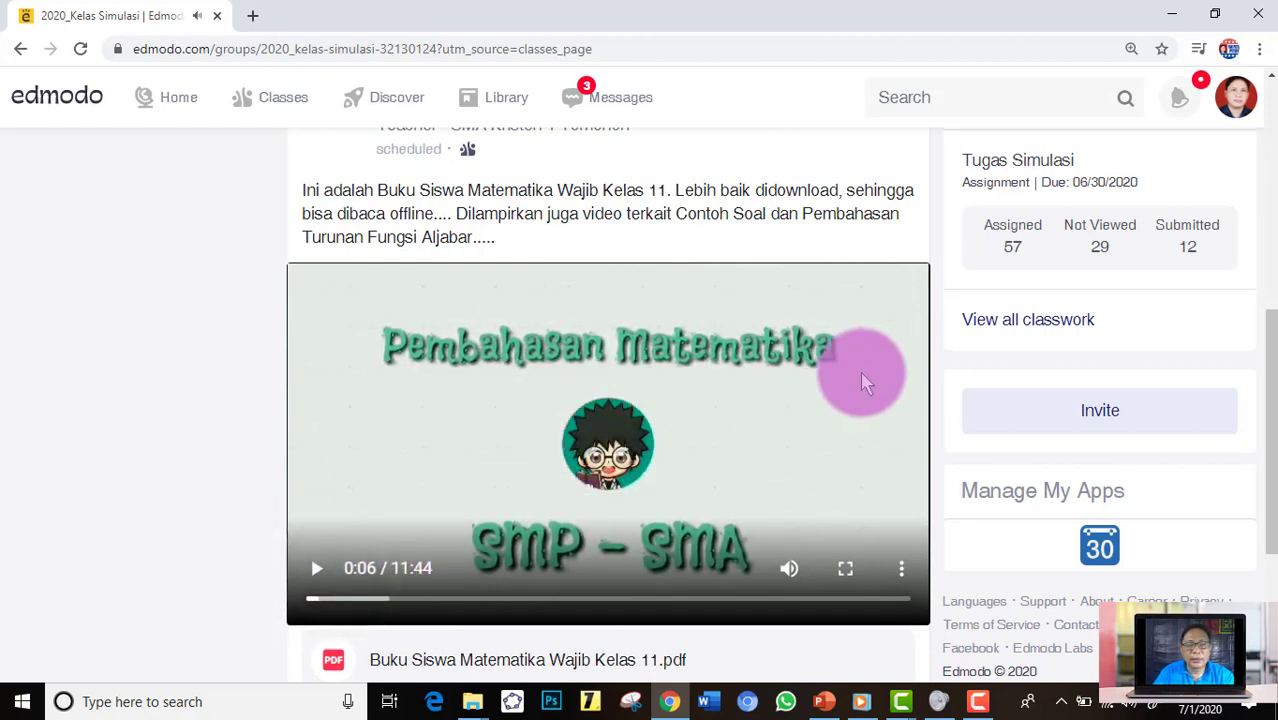
{"action": "left_click", "coordinate": [898, 570]}
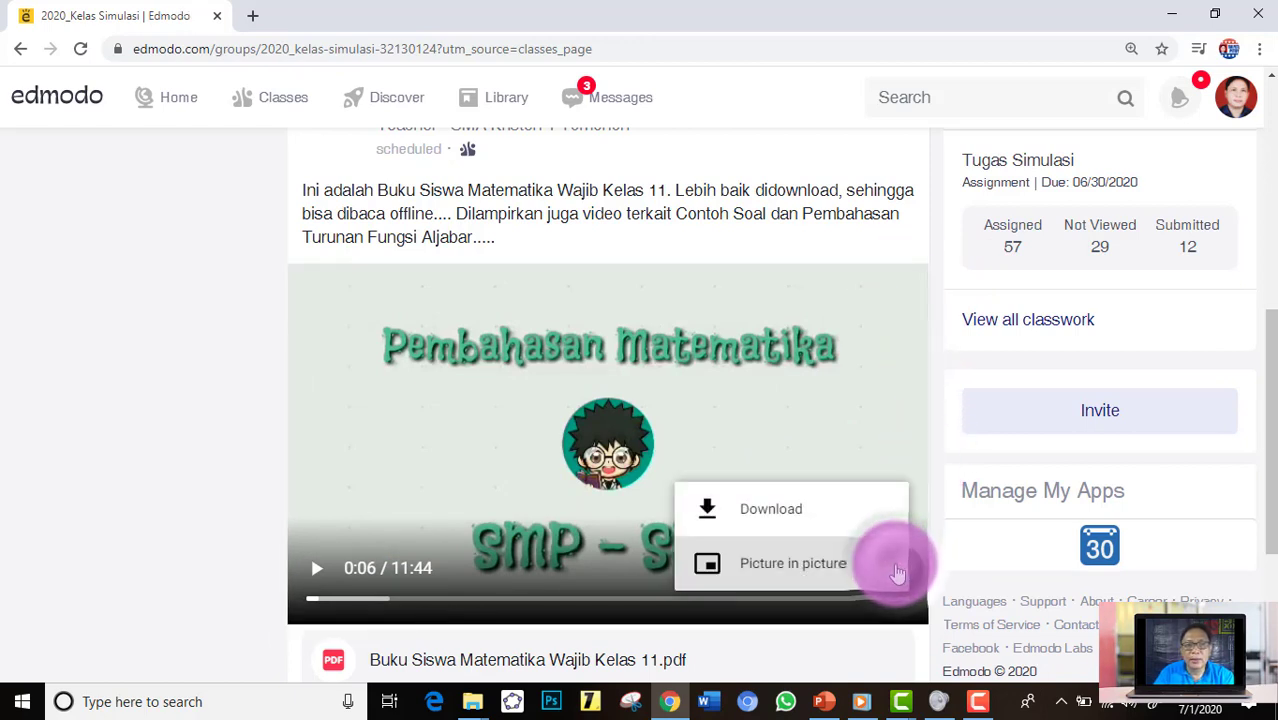
{"action": "left_click", "coordinate": [257, 286]}
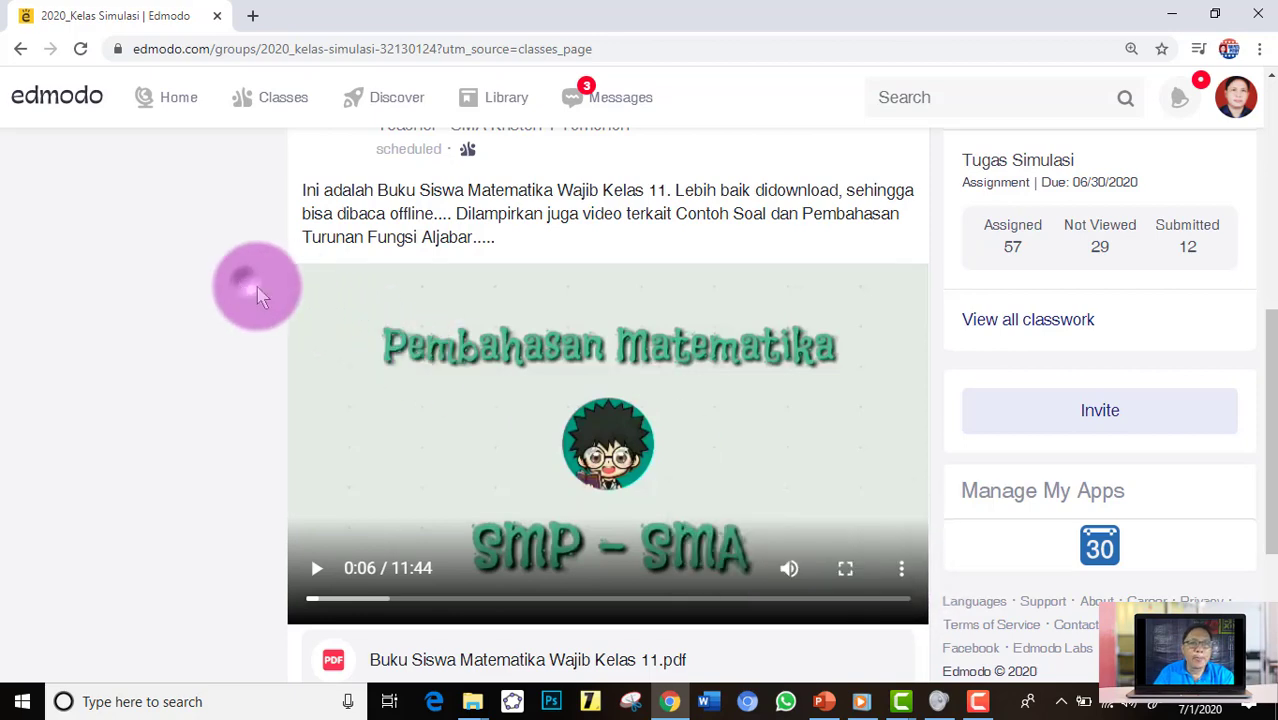
- Start a new post in the 2020_Kelas Simulasi class and open the Library for choosing an attachment
{"action": "scroll", "coordinate": [500, 385], "scroll_direction": "up", "scroll_amount": 2}
{"action": "scroll", "coordinate": [567, 375], "scroll_direction": "up", "scroll_amount": 3}
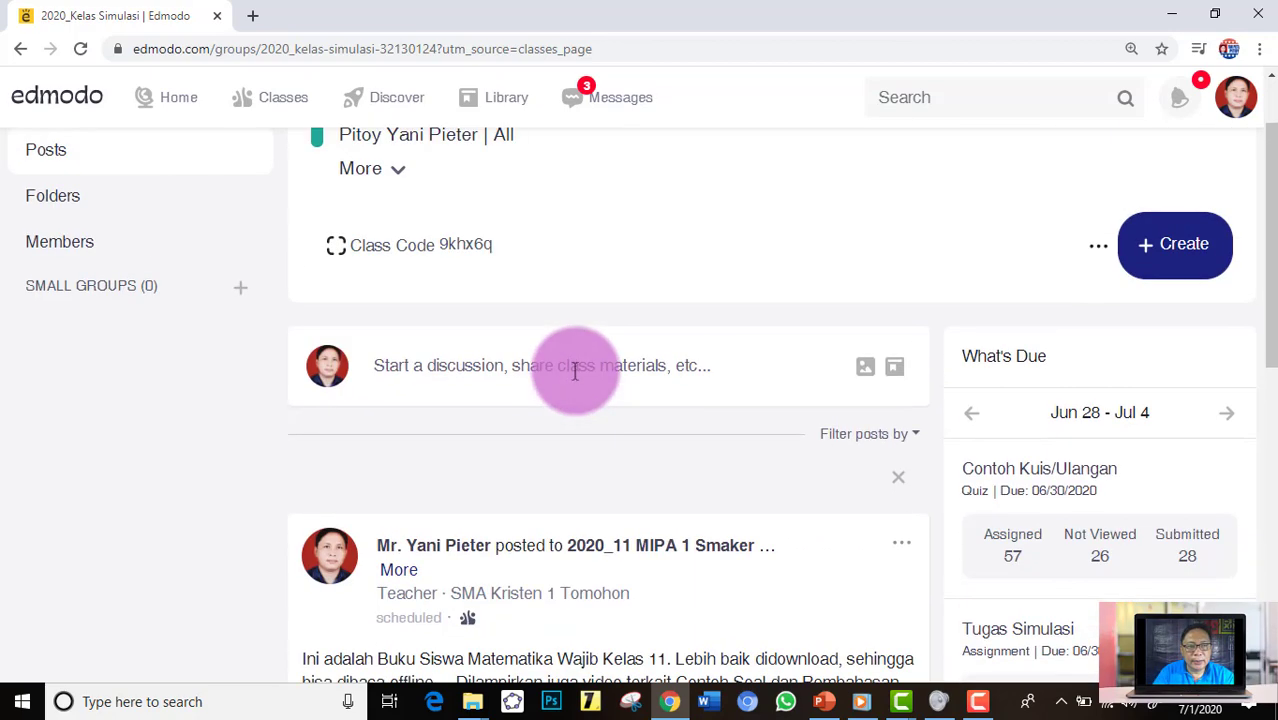
{"action": "scroll", "coordinate": [530, 400], "scroll_direction": "down", "scroll_amount": 4}
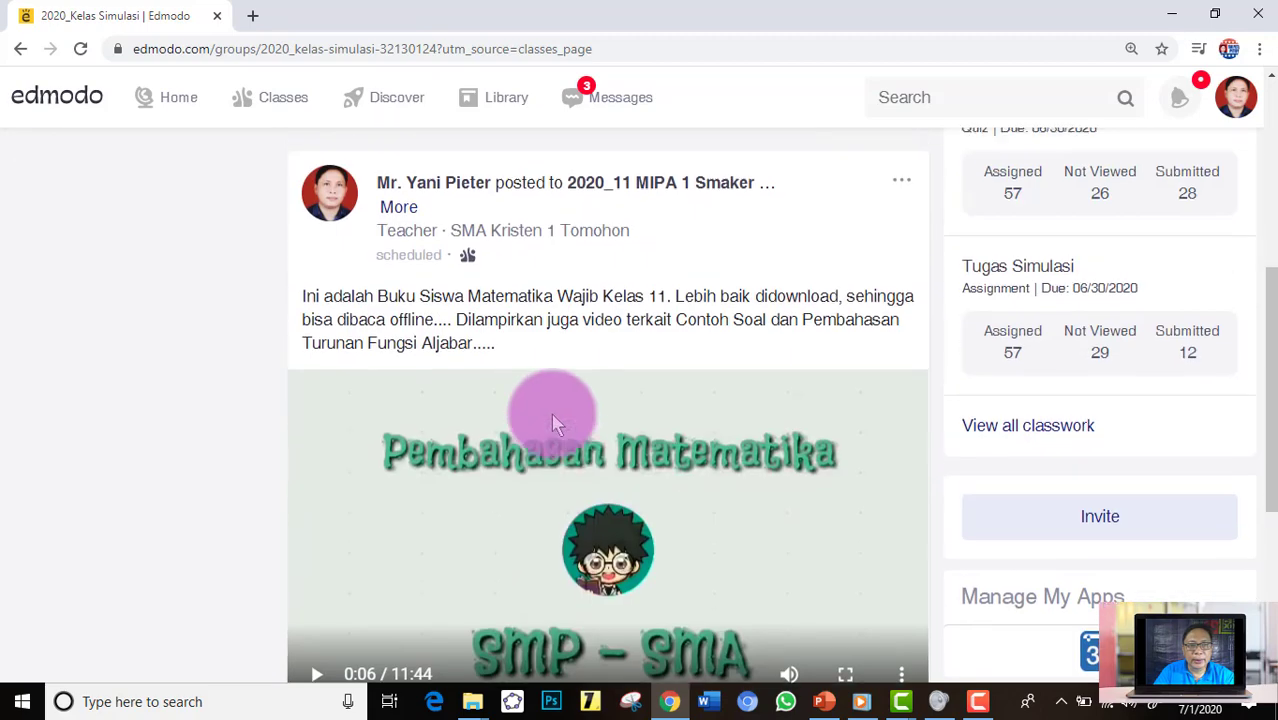
{"action": "scroll", "coordinate": [570, 450], "scroll_direction": "up", "scroll_amount": 2}
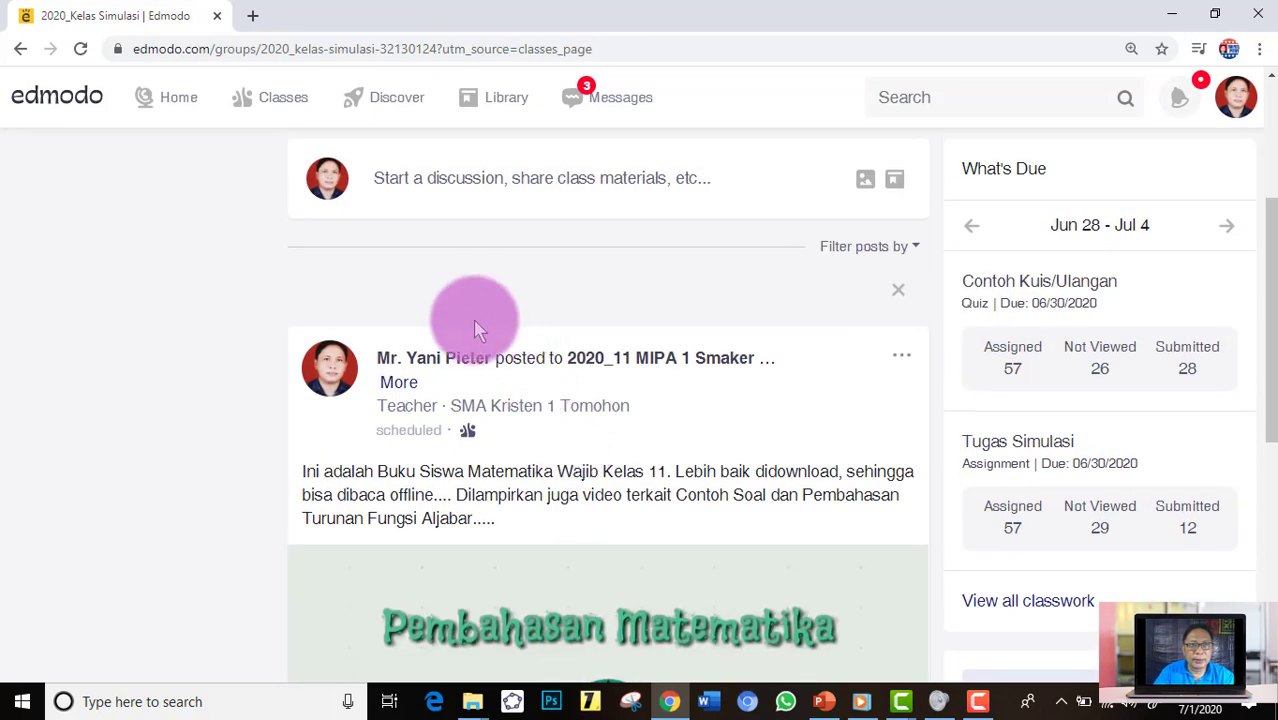
{"action": "scroll", "coordinate": [472, 330], "scroll_direction": "up", "scroll_amount": 2}
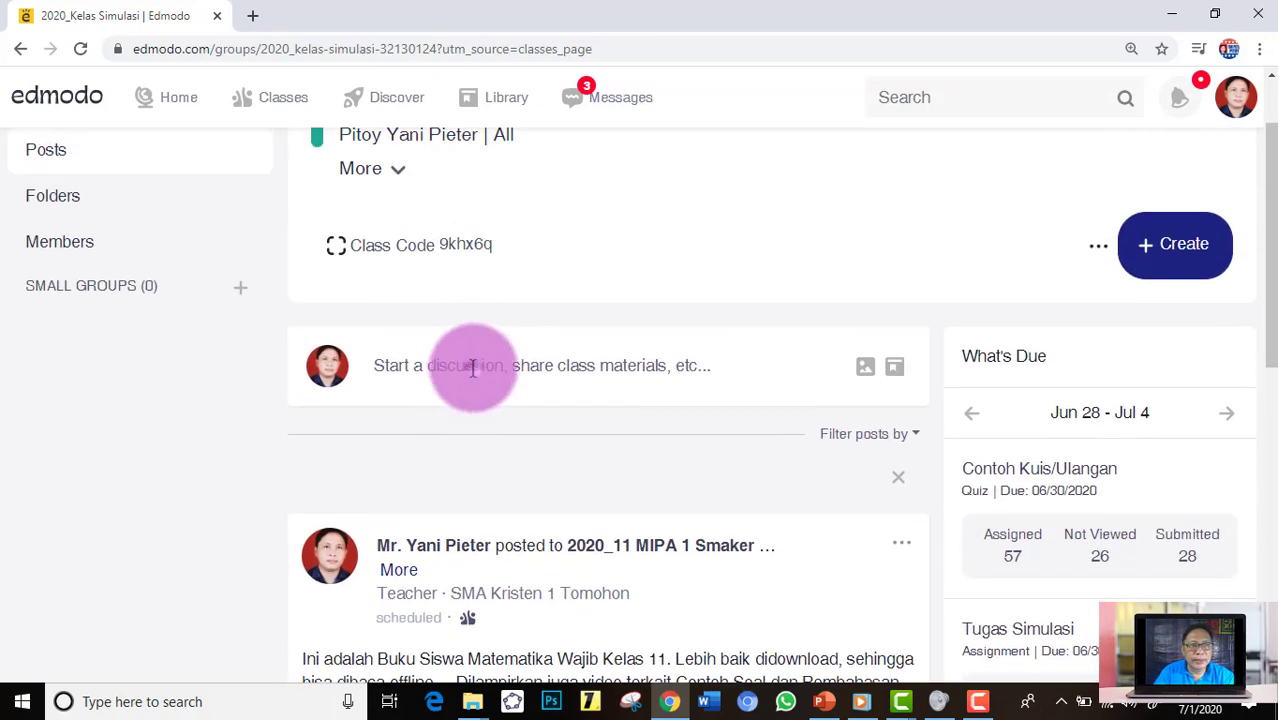
{"action": "left_click", "coordinate": [470, 366]}
{"action": "scroll", "coordinate": [560, 410], "scroll_direction": "down", "scroll_amount": 2}
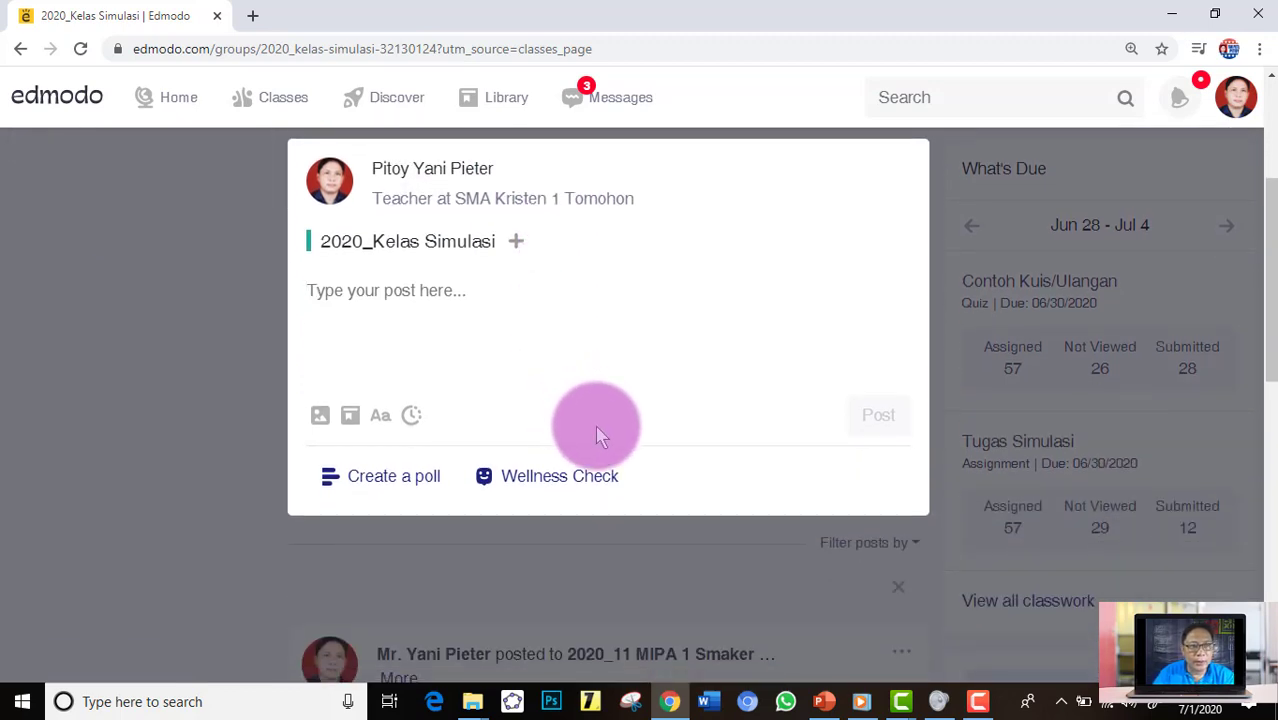
{"action": "left_click", "coordinate": [350, 421]}
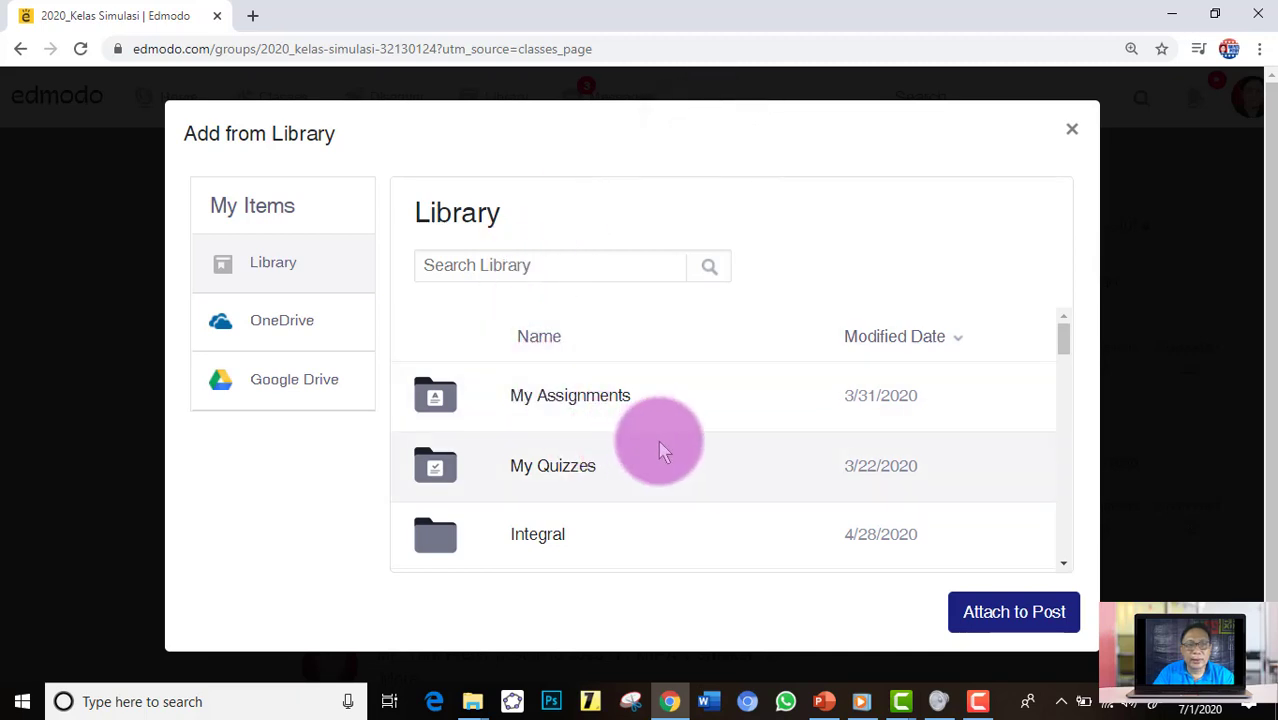
- Attach the video "Cara mudah integral tertentu. Soal dan pembahasan integral tertentu.mp4" from the Library's Integral folder to the post
{"action": "scroll", "coordinate": [662, 448], "scroll_direction": "down", "scroll_amount": 1}
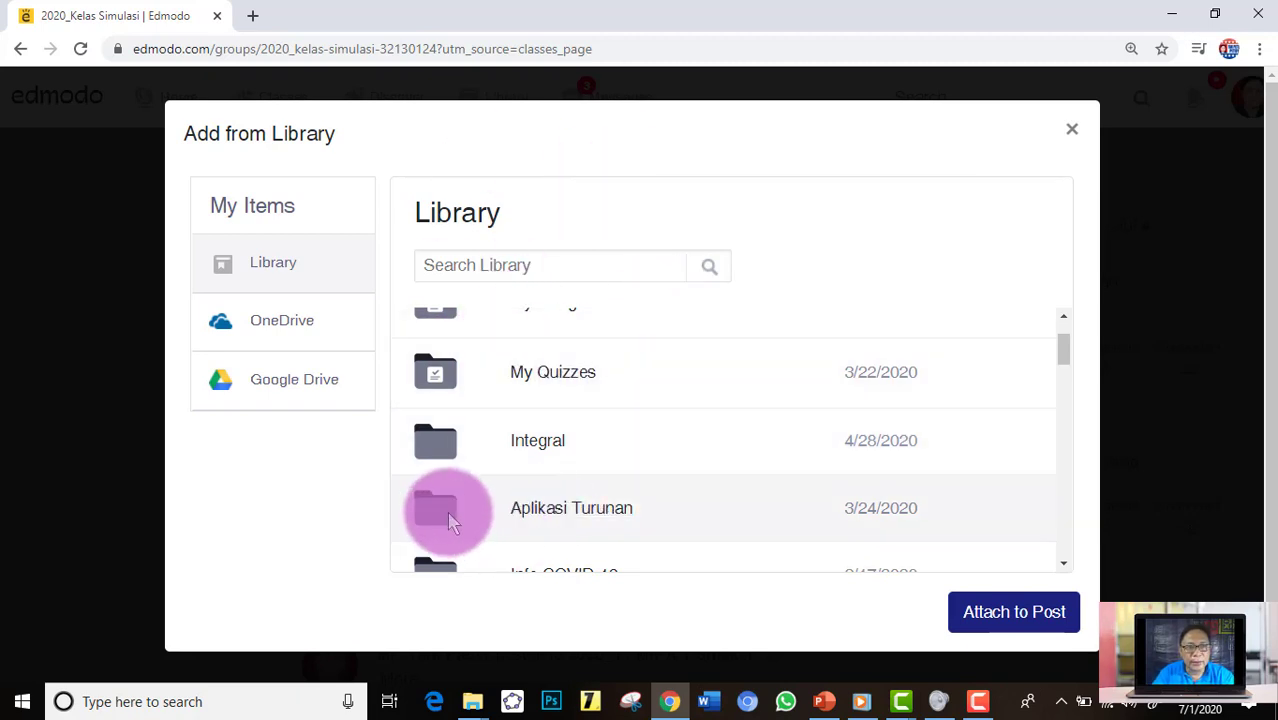
{"action": "left_click", "coordinate": [432, 440]}
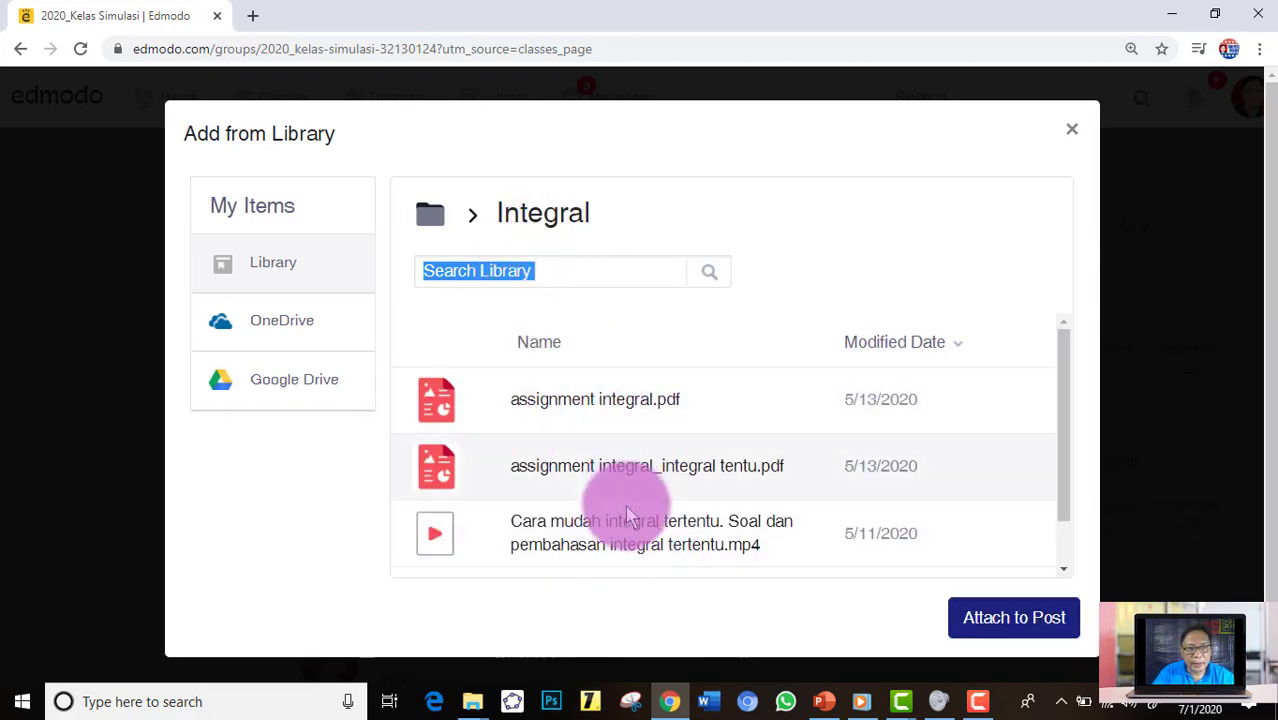
{"action": "left_click", "coordinate": [520, 540]}
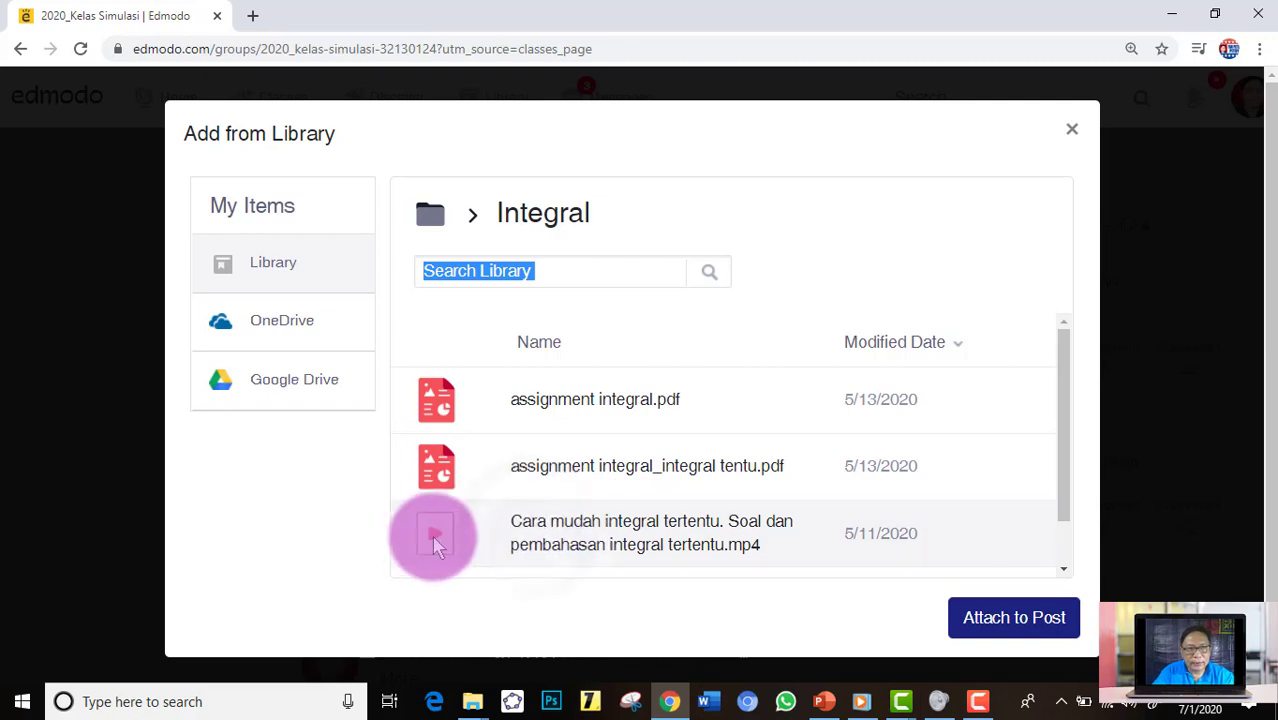
{"action": "scroll", "coordinate": [978, 414], "scroll_direction": "down", "scroll_amount": 1}
{"action": "left_click", "coordinate": [866, 484]}
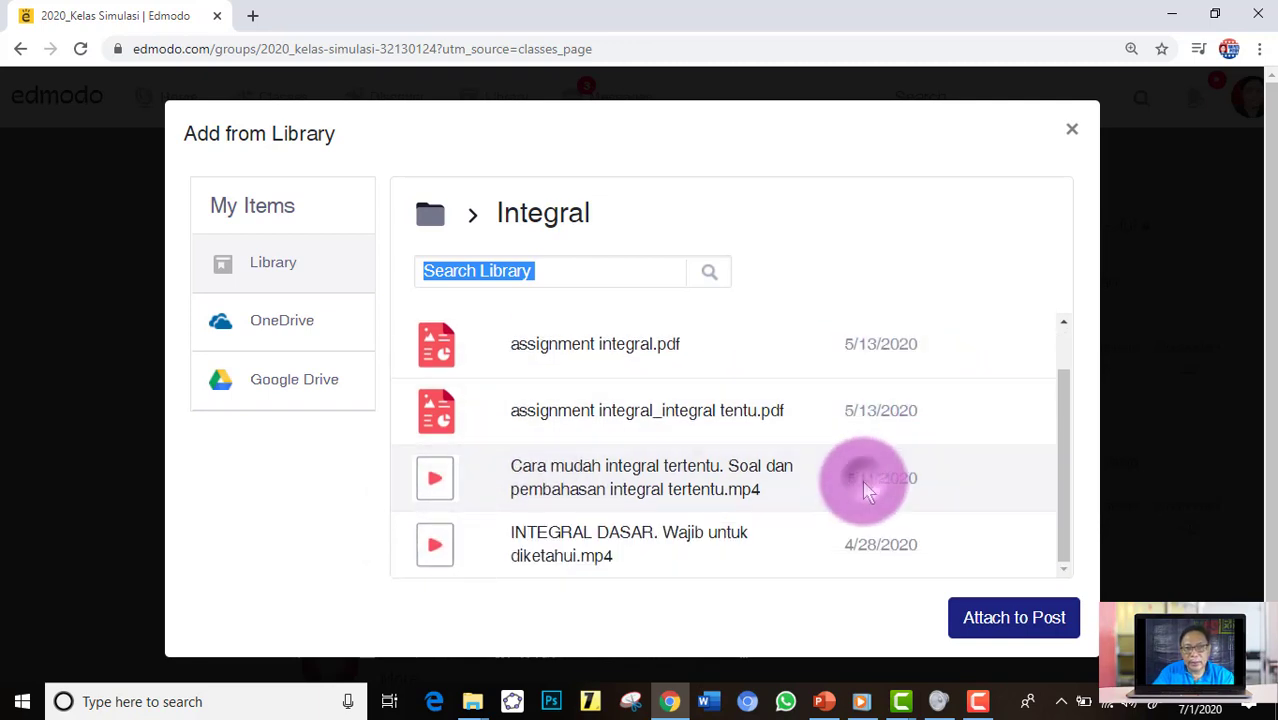
{"action": "left_click", "coordinate": [1014, 630]}
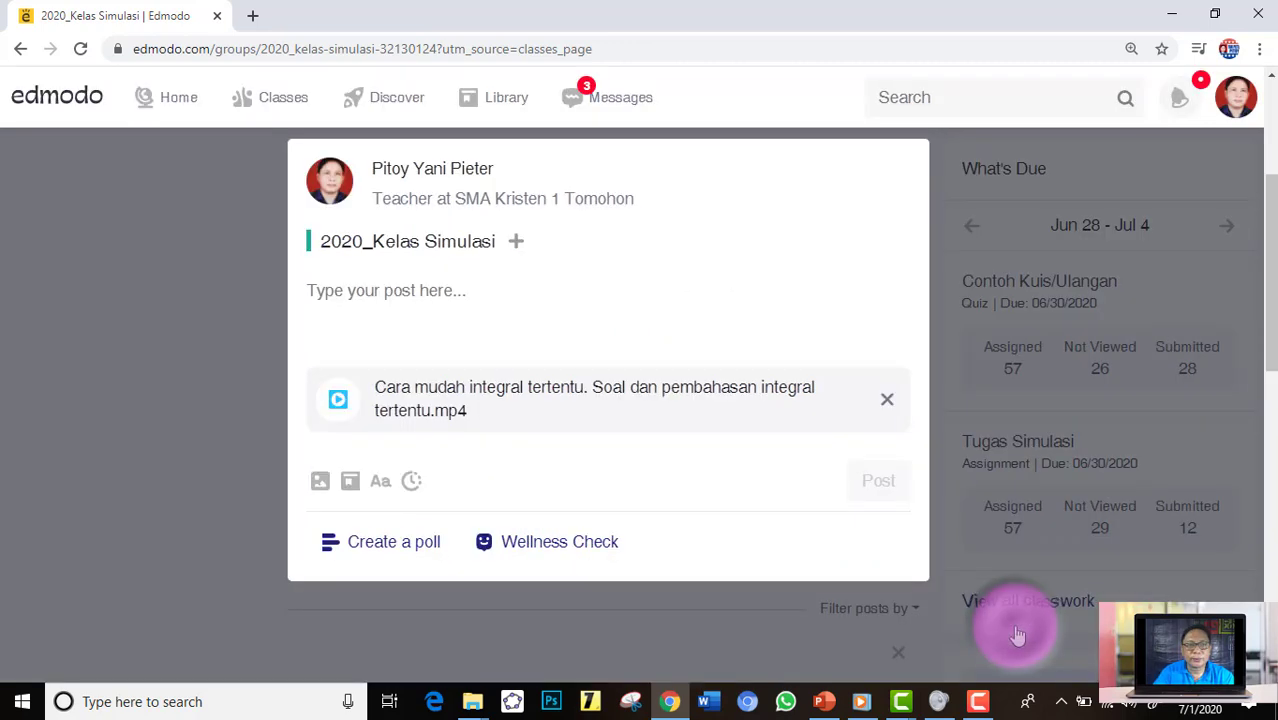
- Write "Materi Integral Tertentu" as the post text, publish it to 2020_Kelas Simulasi and review the published post
{"action": "left_click", "coordinate": [364, 300]}
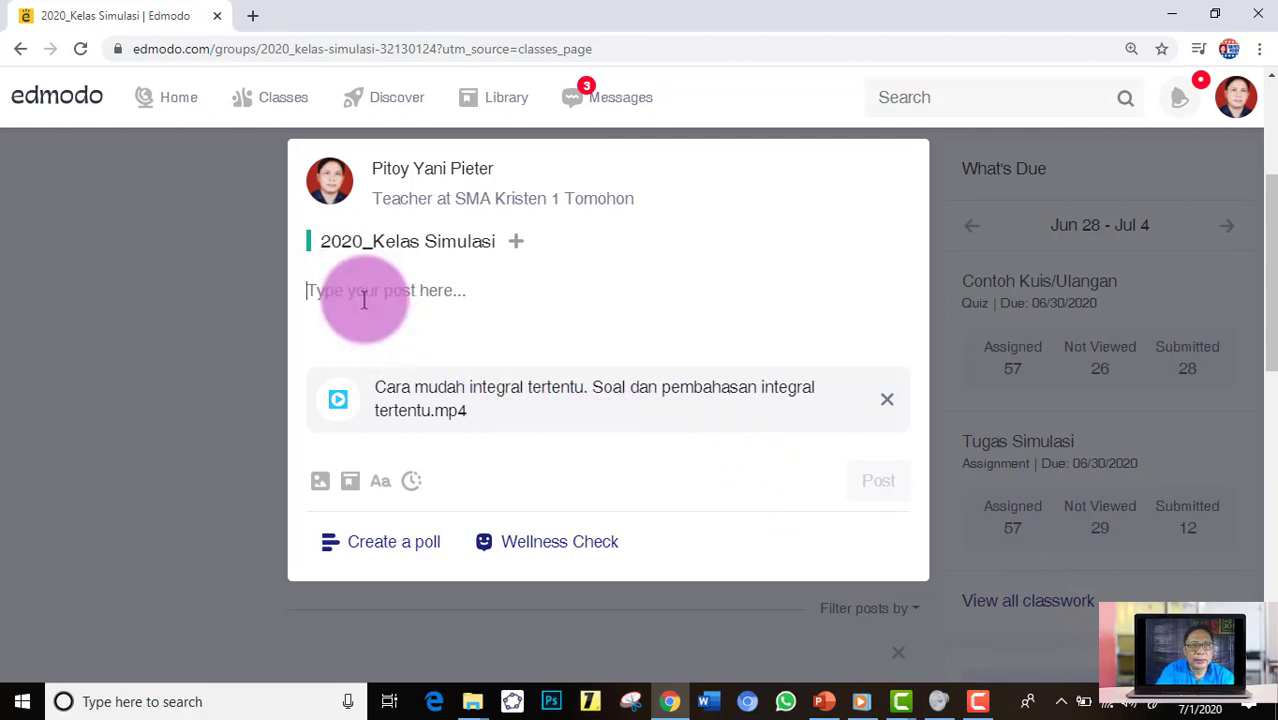
{"action": "type", "text": "Materi Integral Tertentu"}
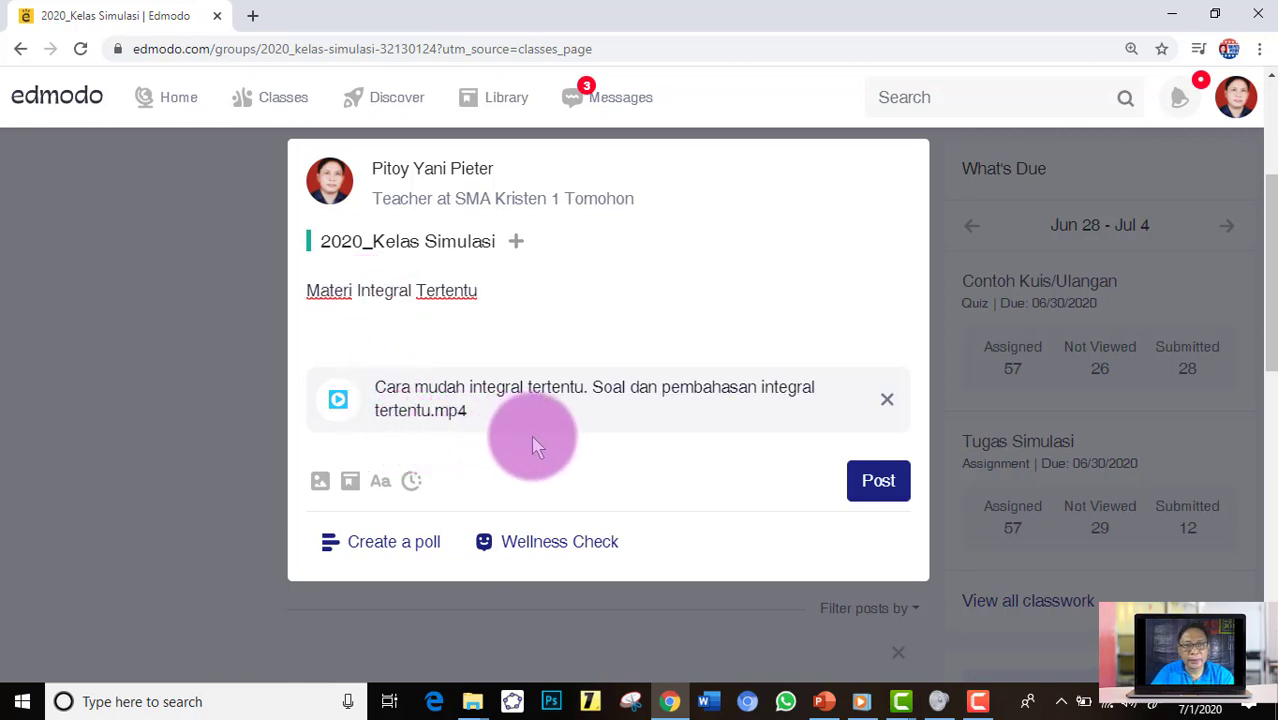
{"action": "left_click", "coordinate": [885, 490]}
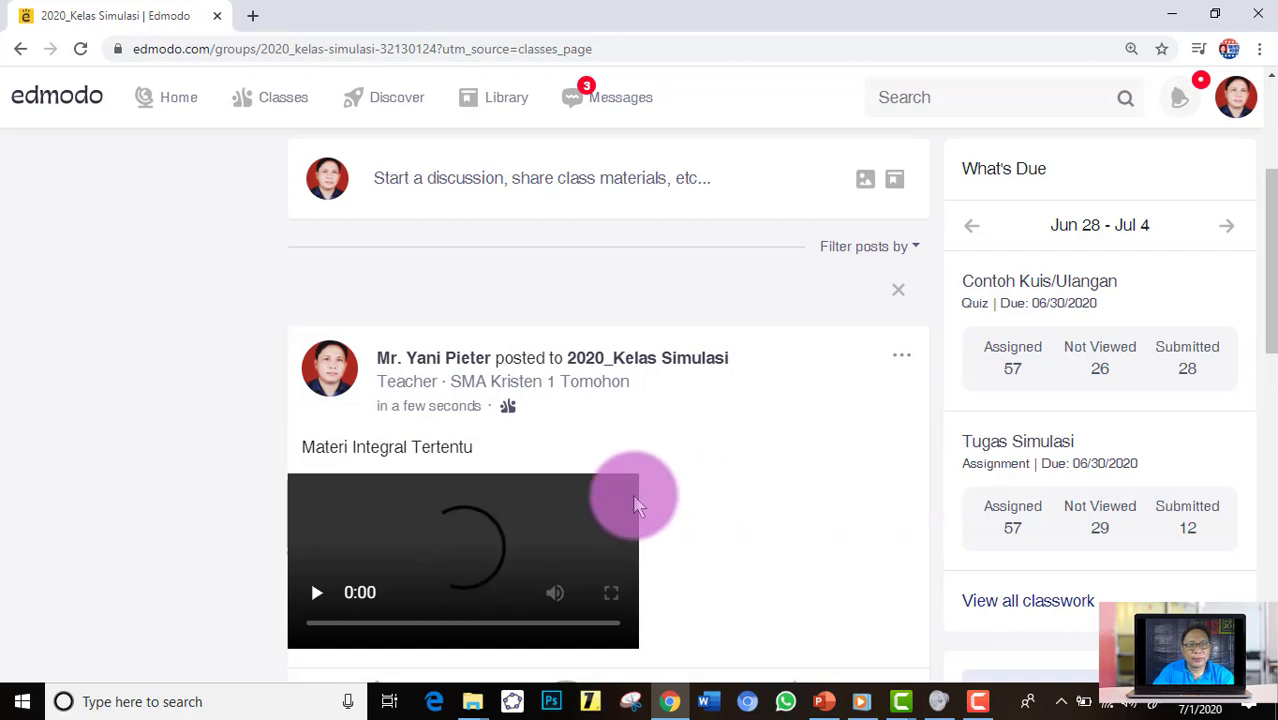
{"action": "scroll", "coordinate": [637, 505], "scroll_direction": "down", "scroll_amount": 2}
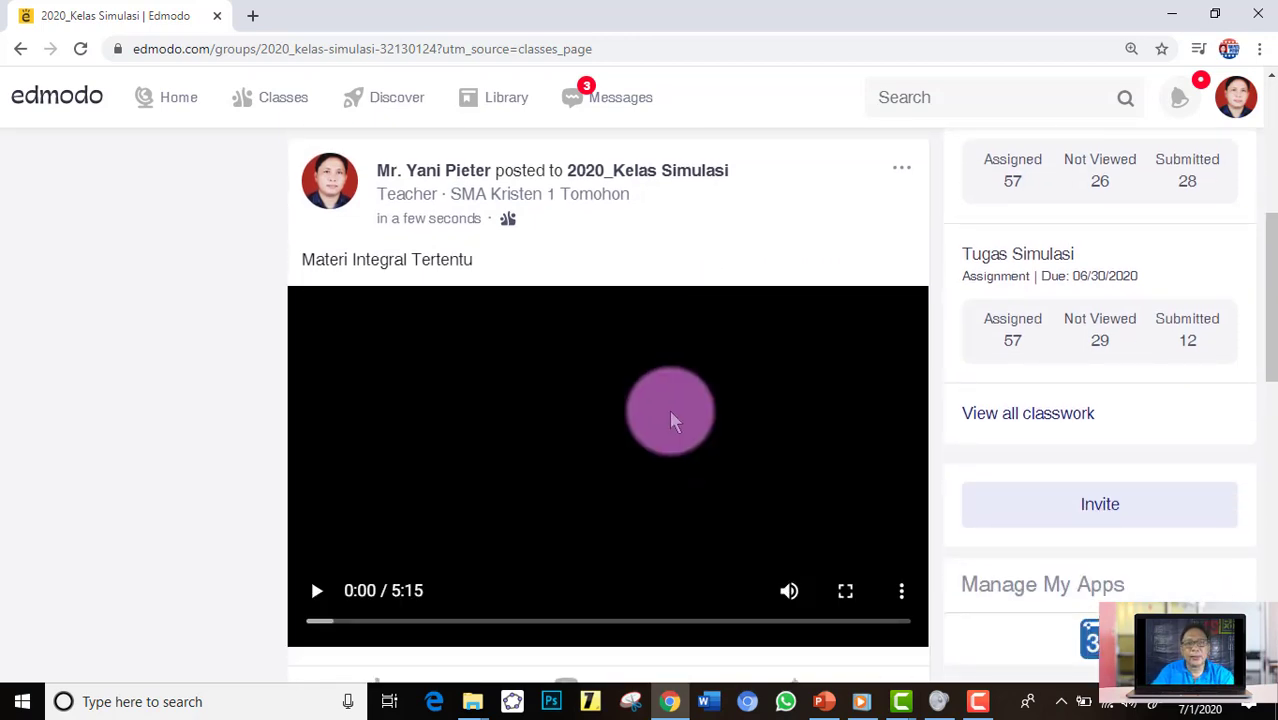
{"action": "scroll", "coordinate": [660, 445], "scroll_direction": "down", "scroll_amount": 2}
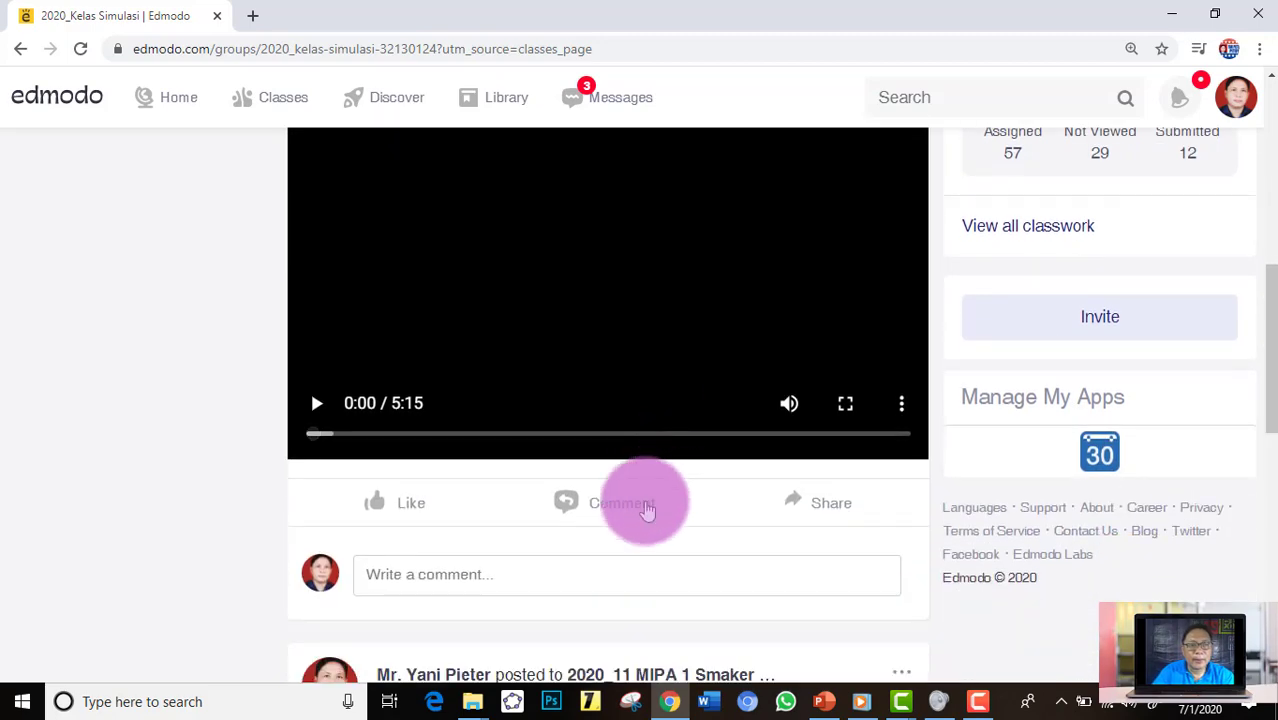
- Start another new post for the 2020_Kelas Simulasi class
{"action": "scroll", "coordinate": [600, 515], "scroll_direction": "up", "scroll_amount": 3}
{"action": "scroll", "coordinate": [591, 515], "scroll_direction": "up", "scroll_amount": 3}
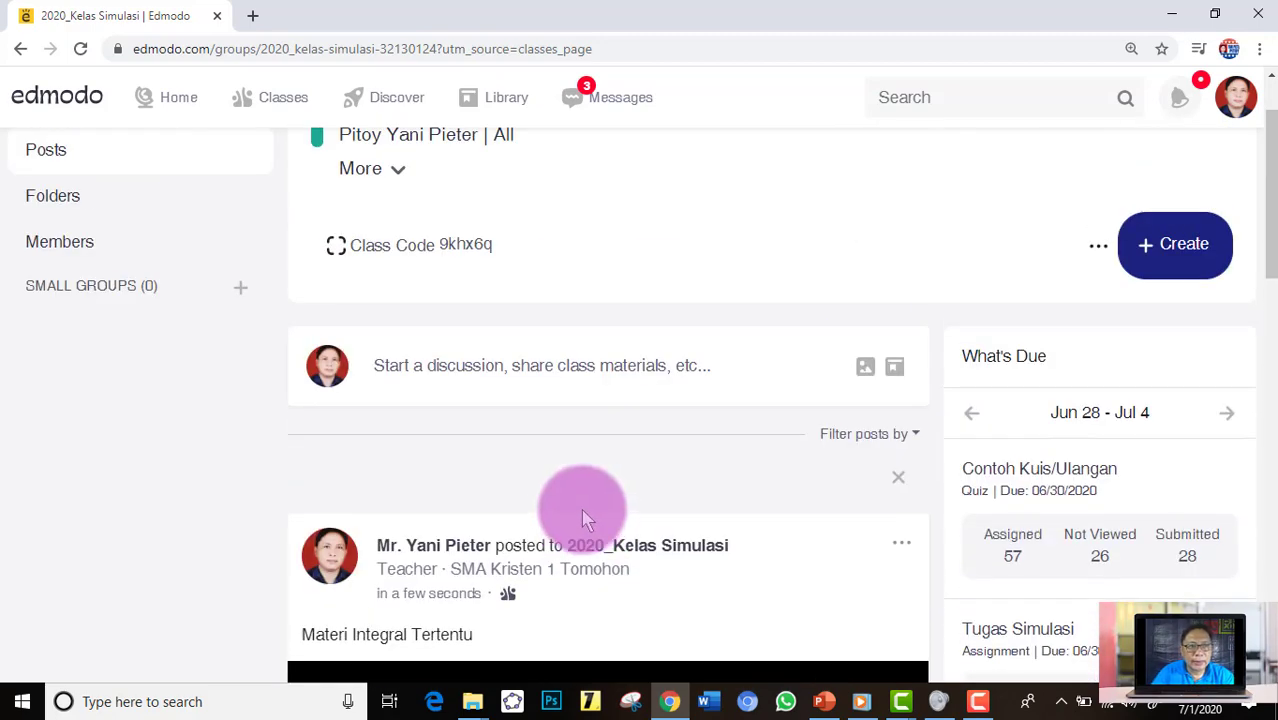
{"action": "left_click", "coordinate": [468, 368]}
{"action": "scroll", "coordinate": [516, 428], "scroll_direction": "down", "scroll_amount": 1}
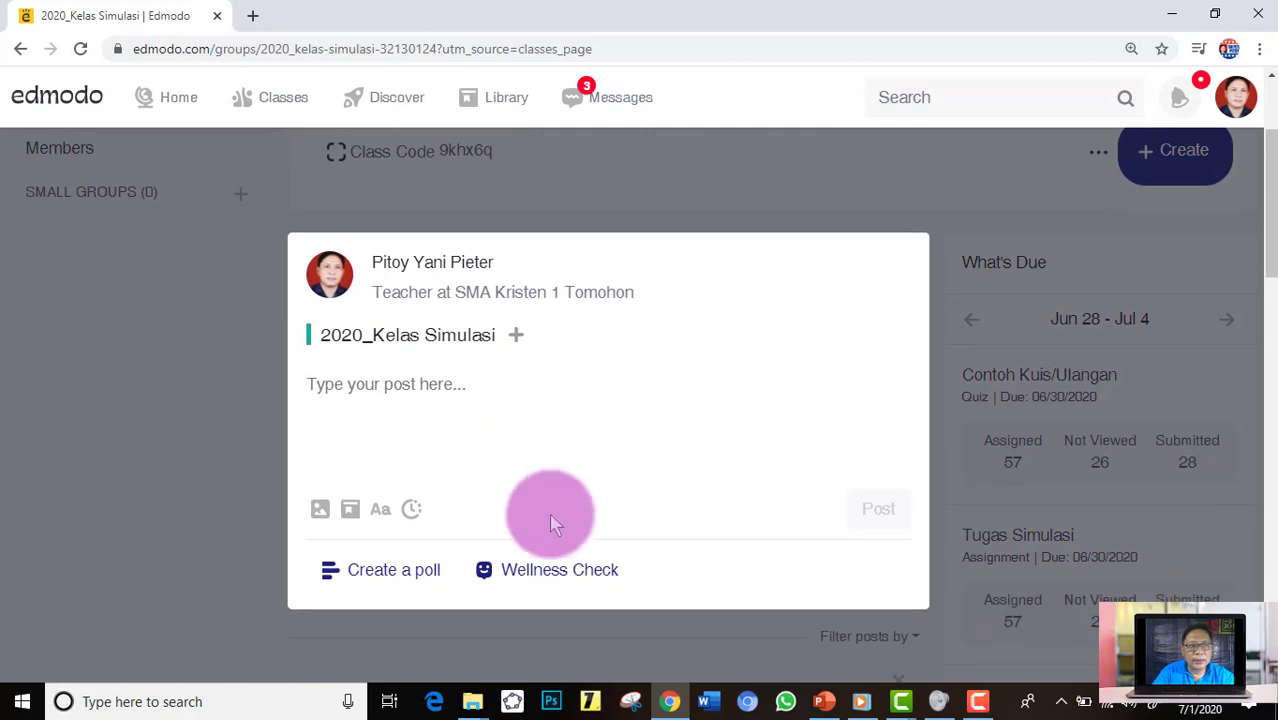
- Turn the new post into a poll and enter "Apakah anda menyukai tampilan di Edmodo?" as option 1
{"action": "left_click", "coordinate": [408, 576]}
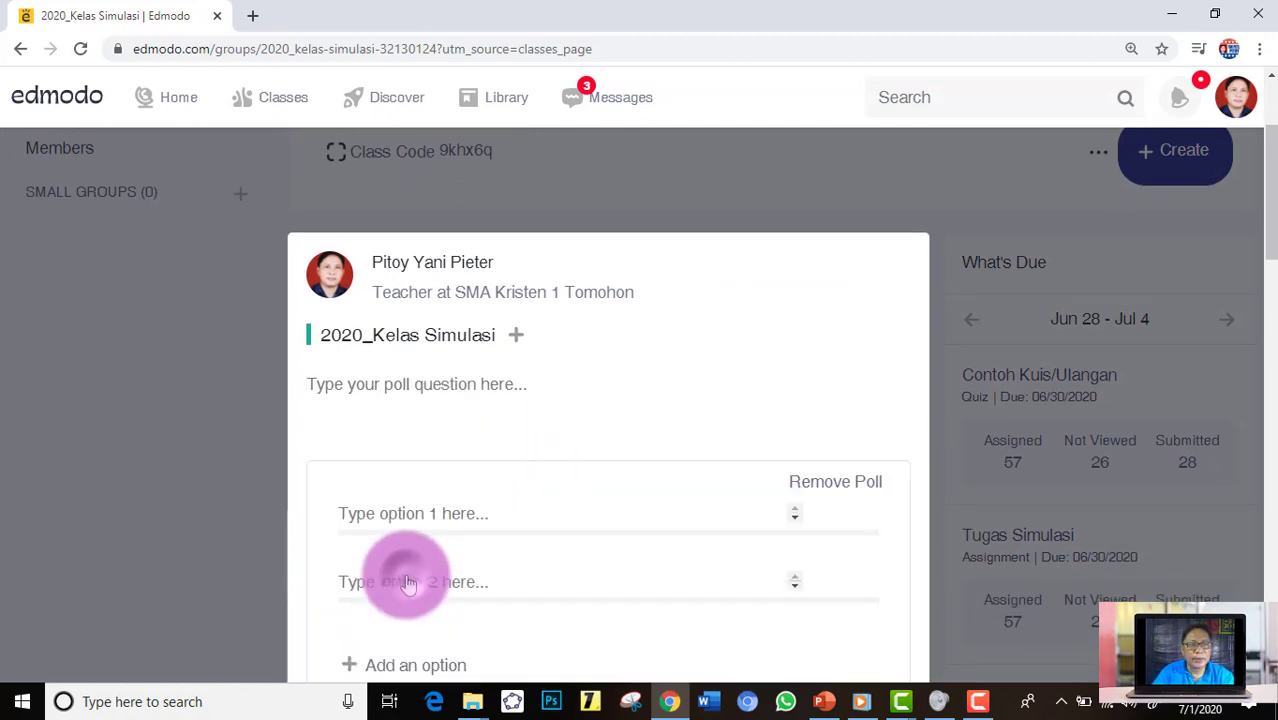
{"action": "scroll", "coordinate": [508, 562], "scroll_direction": "down", "scroll_amount": 2}
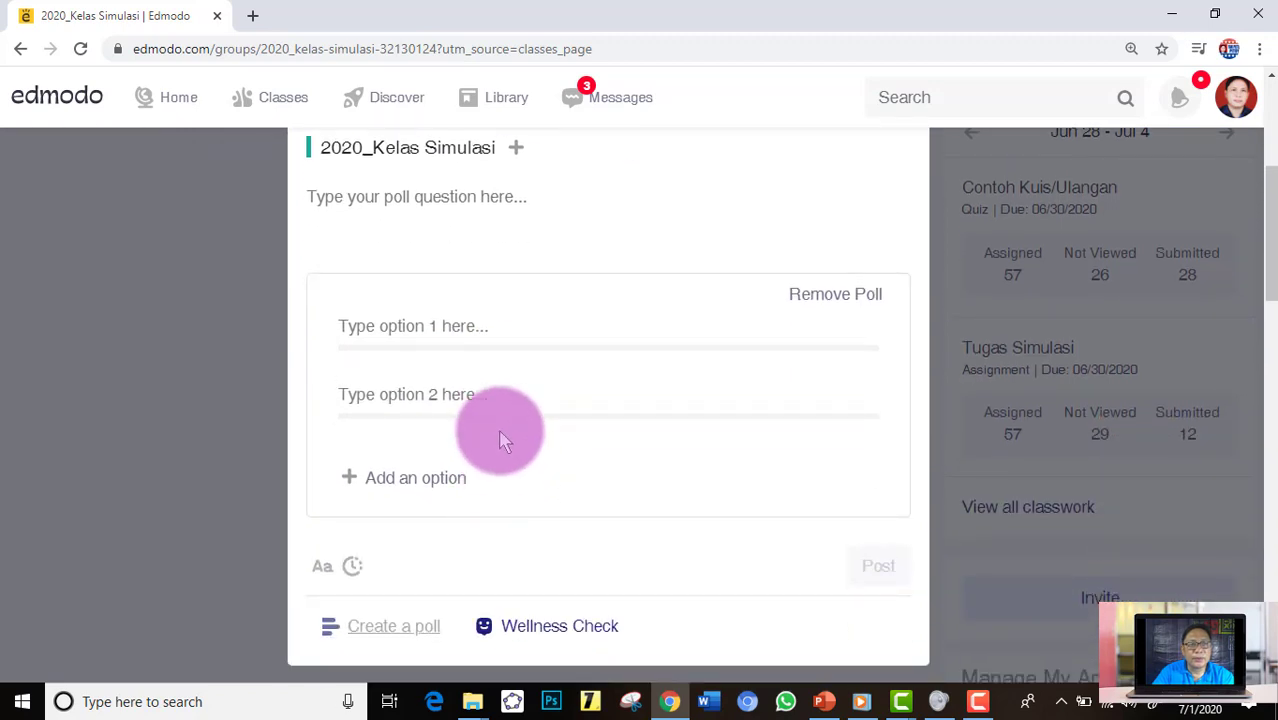
{"action": "left_click", "coordinate": [431, 328]}
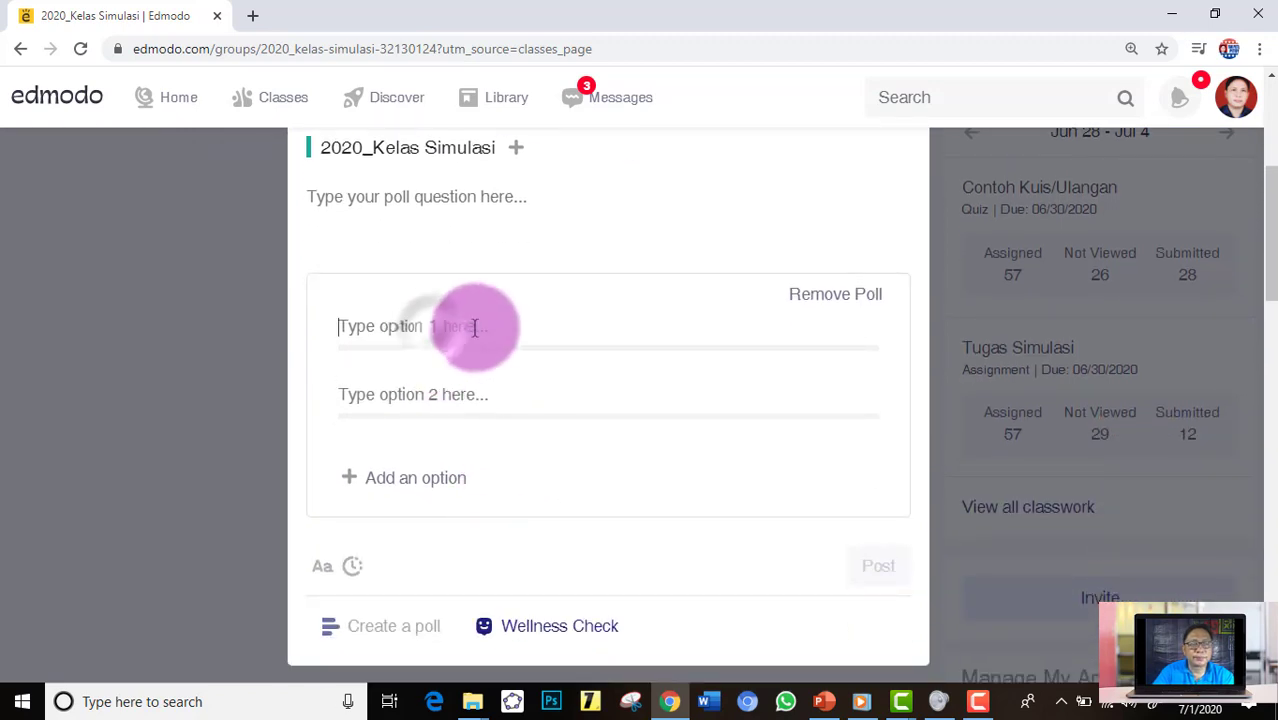
{"action": "type", "text": "Apaka"}
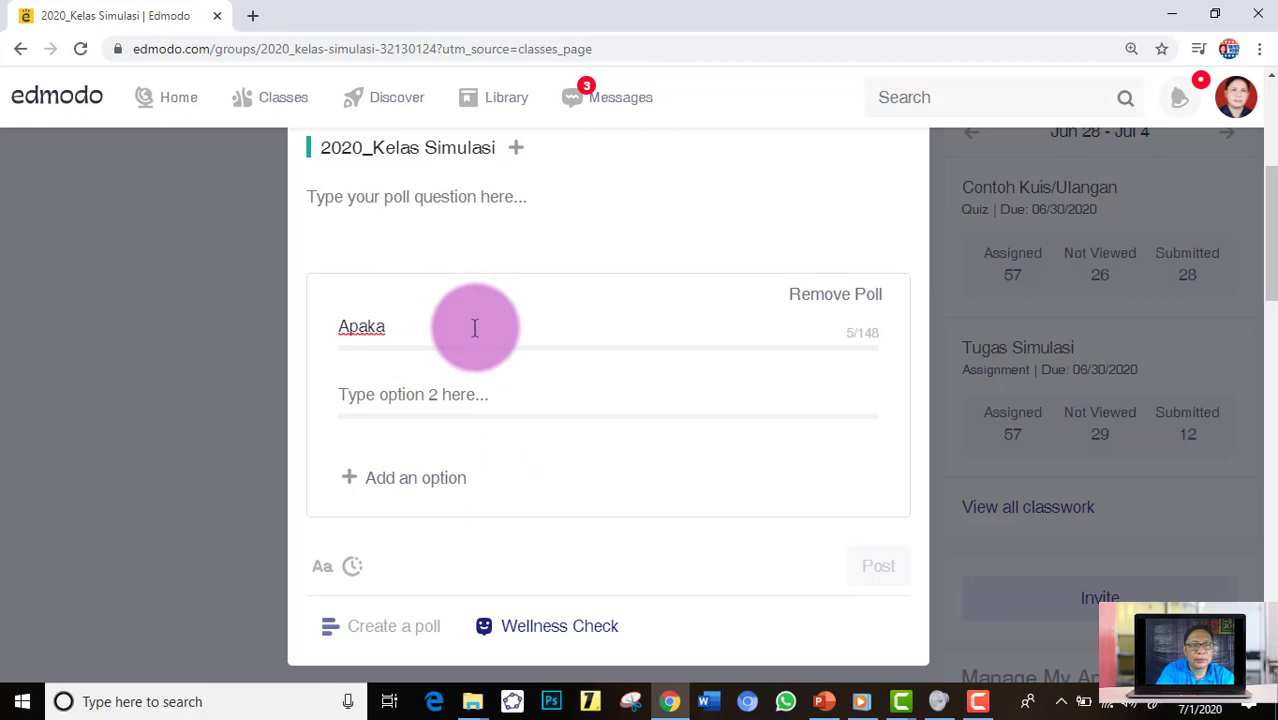
{"action": "type", "text": "h A"}
{"action": "type", "text": "nda menyuk"}
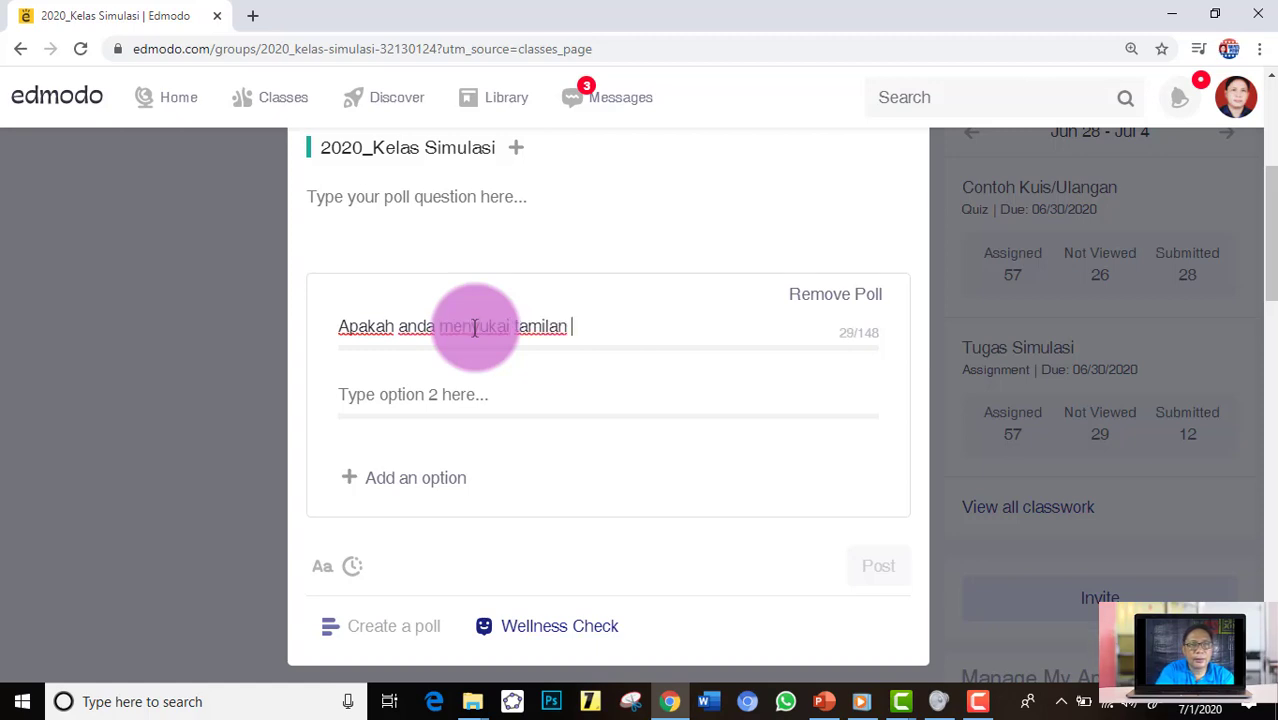
{"action": "type", "text": "ai tampilan di Edmo"}
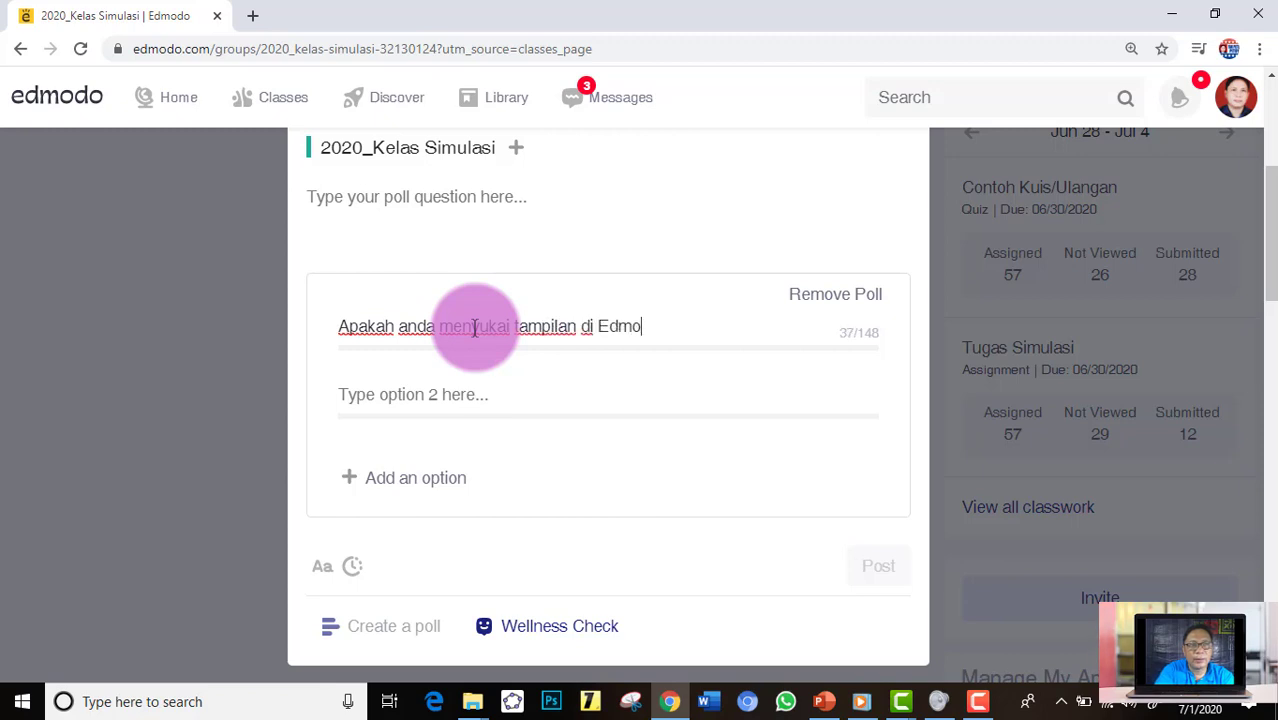
{"action": "type", "text": "do?"}
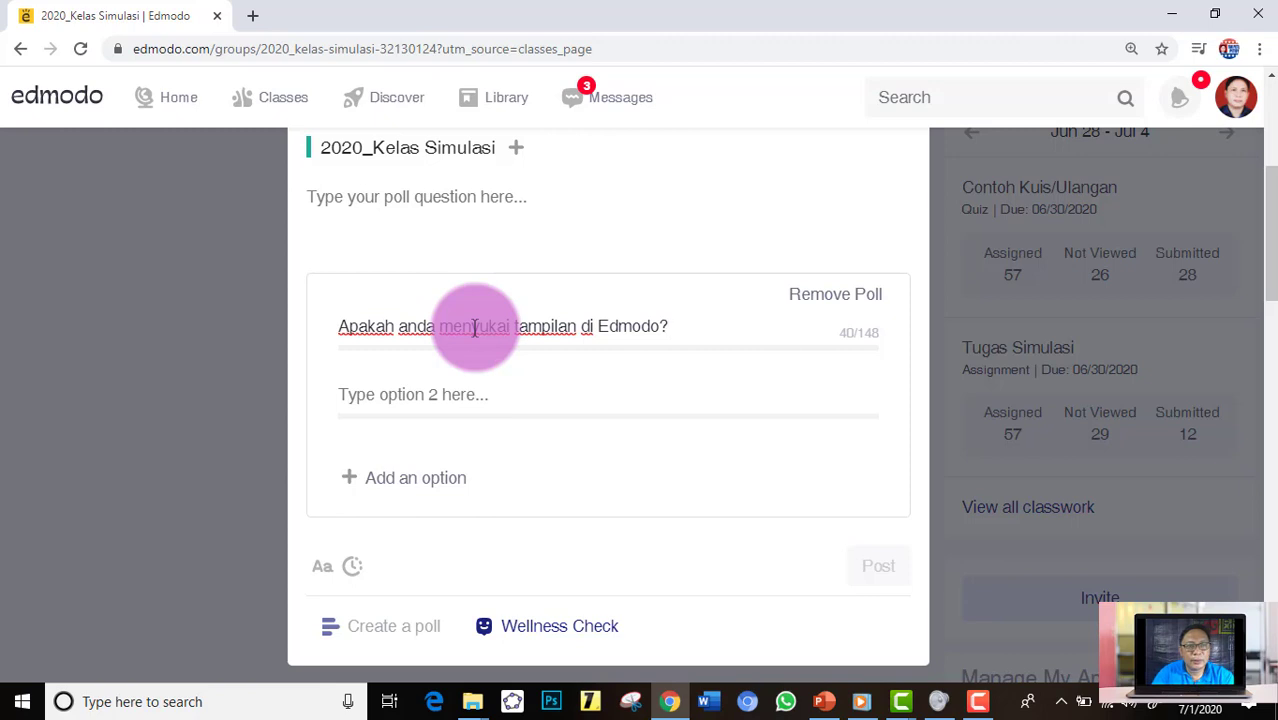
- Look over the poll's option 2, add-option, formatting and posting controls, and remove the poll from the post
{"action": "scroll", "coordinate": [490, 450], "scroll_direction": "up", "scroll_amount": 1}
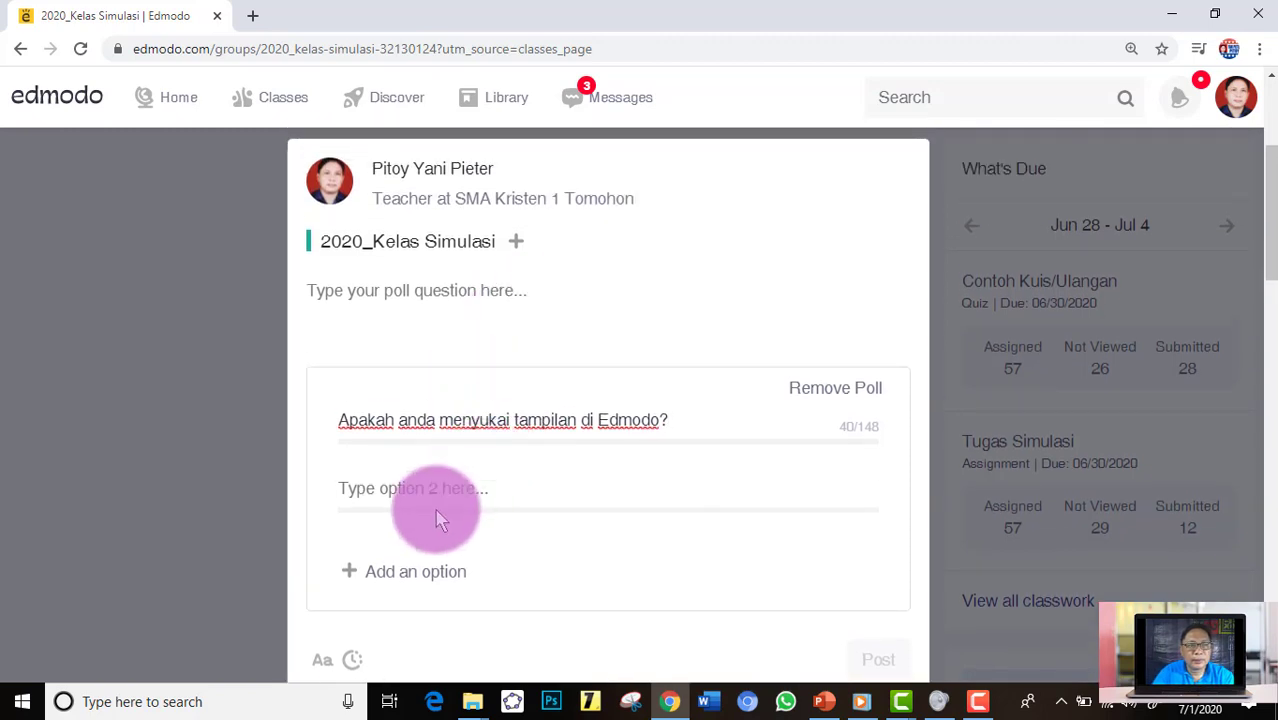
{"action": "left_click", "coordinate": [410, 488]}
{"action": "scroll", "coordinate": [461, 503], "scroll_direction": "down", "scroll_amount": 1}
{"action": "scroll", "coordinate": [461, 503], "scroll_direction": "down", "scroll_amount": 2}
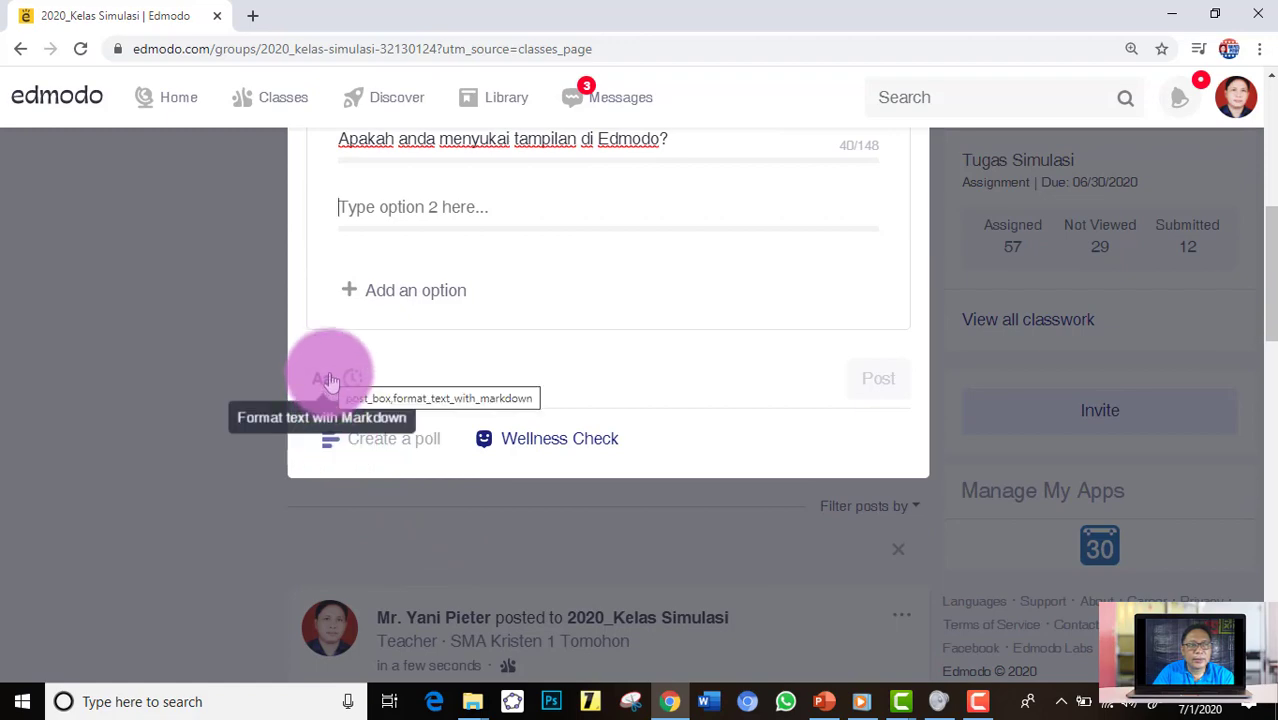
{"action": "scroll", "coordinate": [400, 388], "scroll_direction": "up", "scroll_amount": 3}
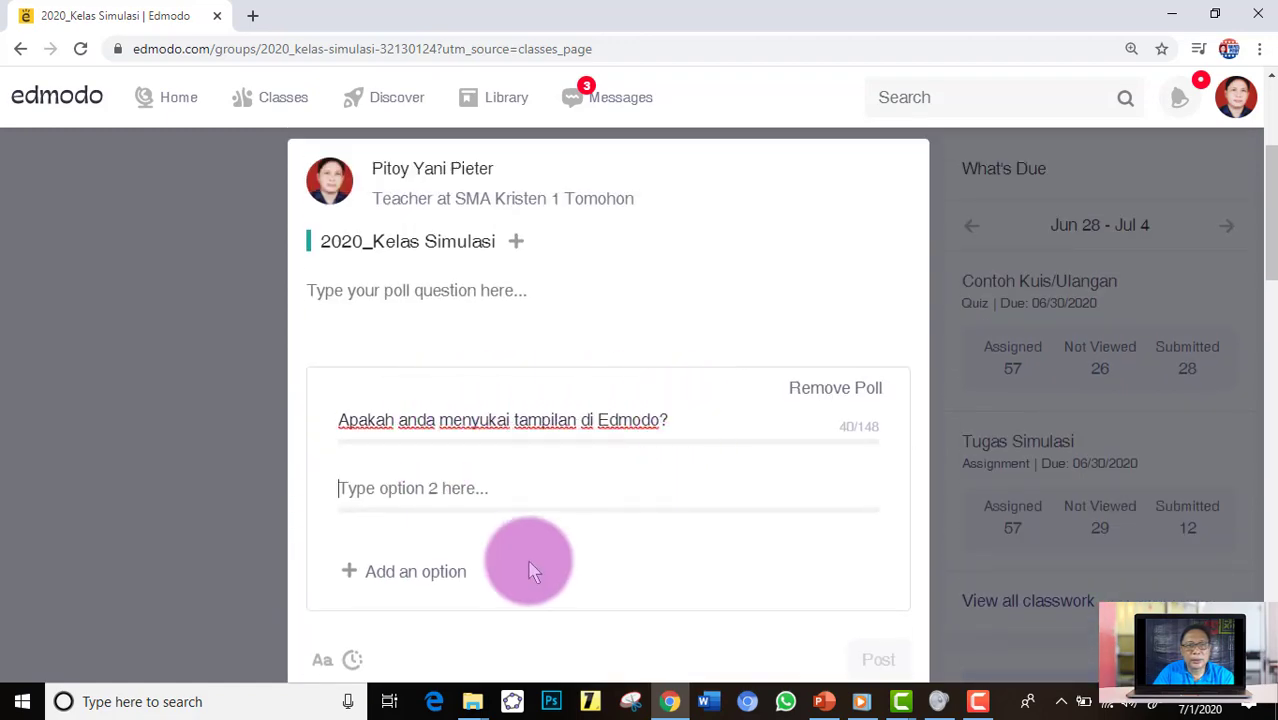
{"action": "scroll", "coordinate": [540, 550], "scroll_direction": "down", "scroll_amount": 3}
{"action": "scroll", "coordinate": [565, 450], "scroll_direction": "up", "scroll_amount": 3}
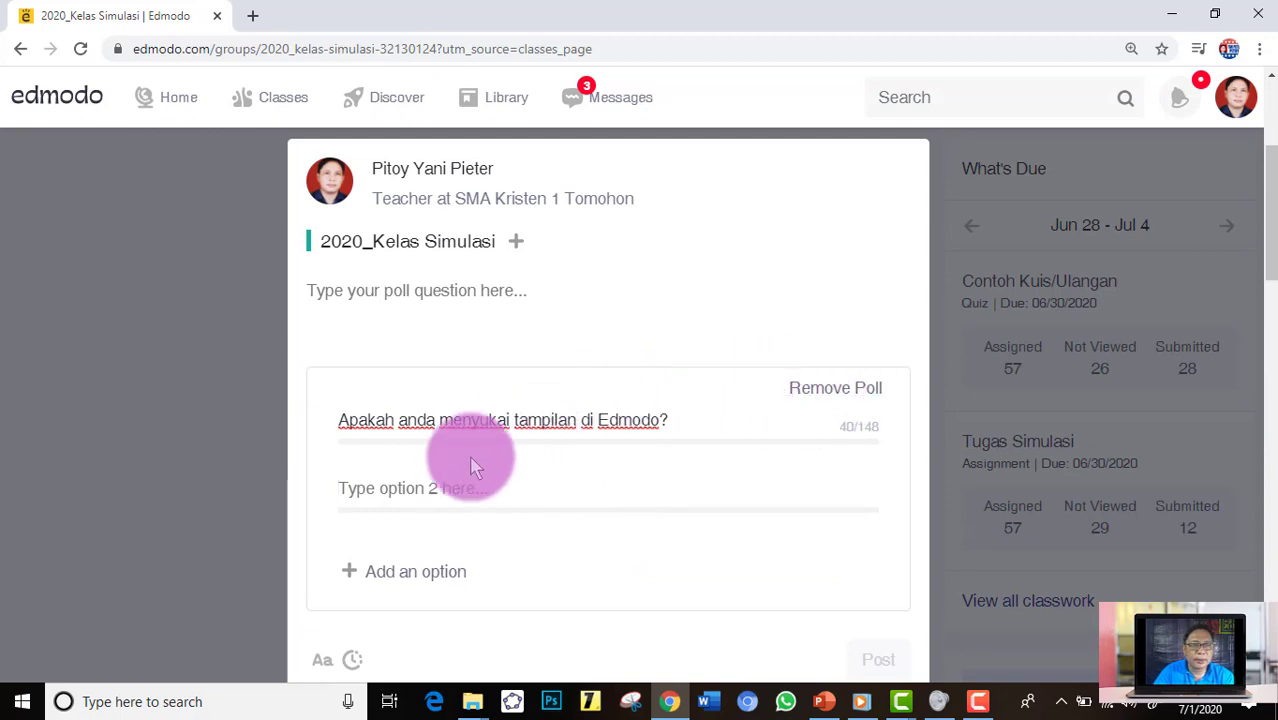
{"action": "left_click", "coordinate": [427, 490]}
{"action": "scroll", "coordinate": [440, 490], "scroll_direction": "down", "scroll_amount": 1}
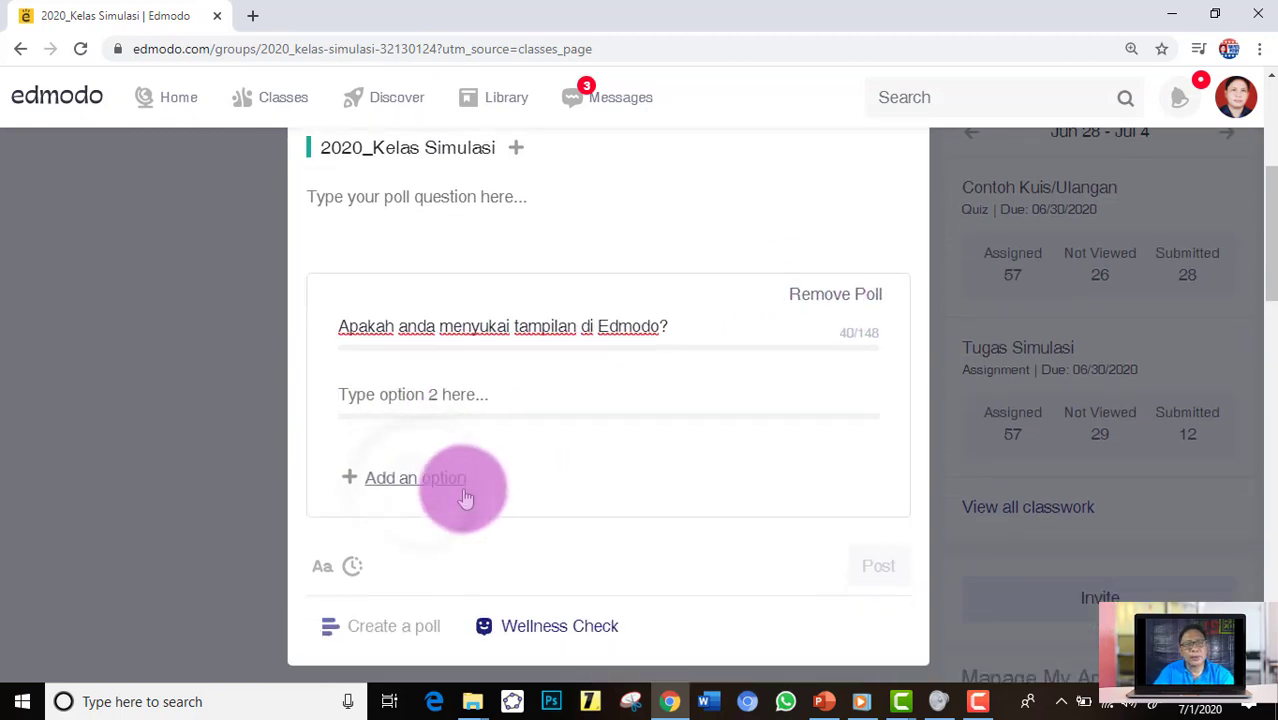
{"action": "scroll", "coordinate": [470, 520], "scroll_direction": "down", "scroll_amount": 1}
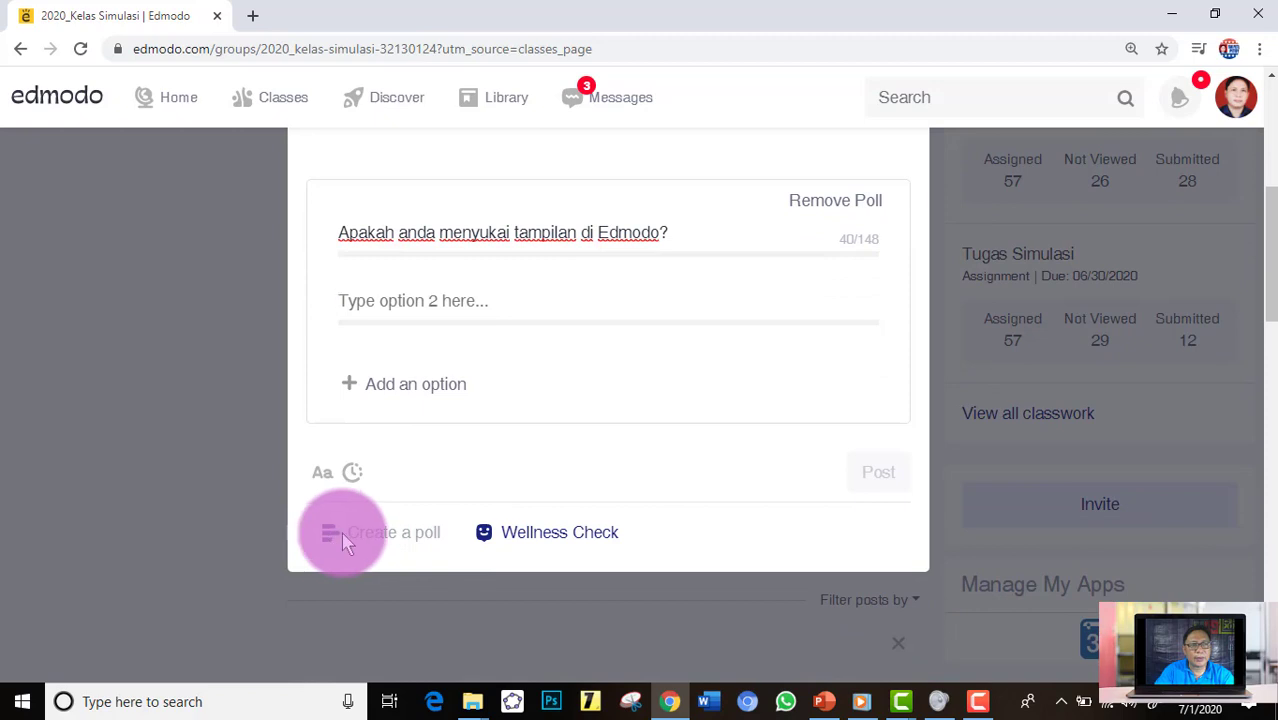
{"action": "scroll", "coordinate": [660, 355], "scroll_direction": "up", "scroll_amount": 2}
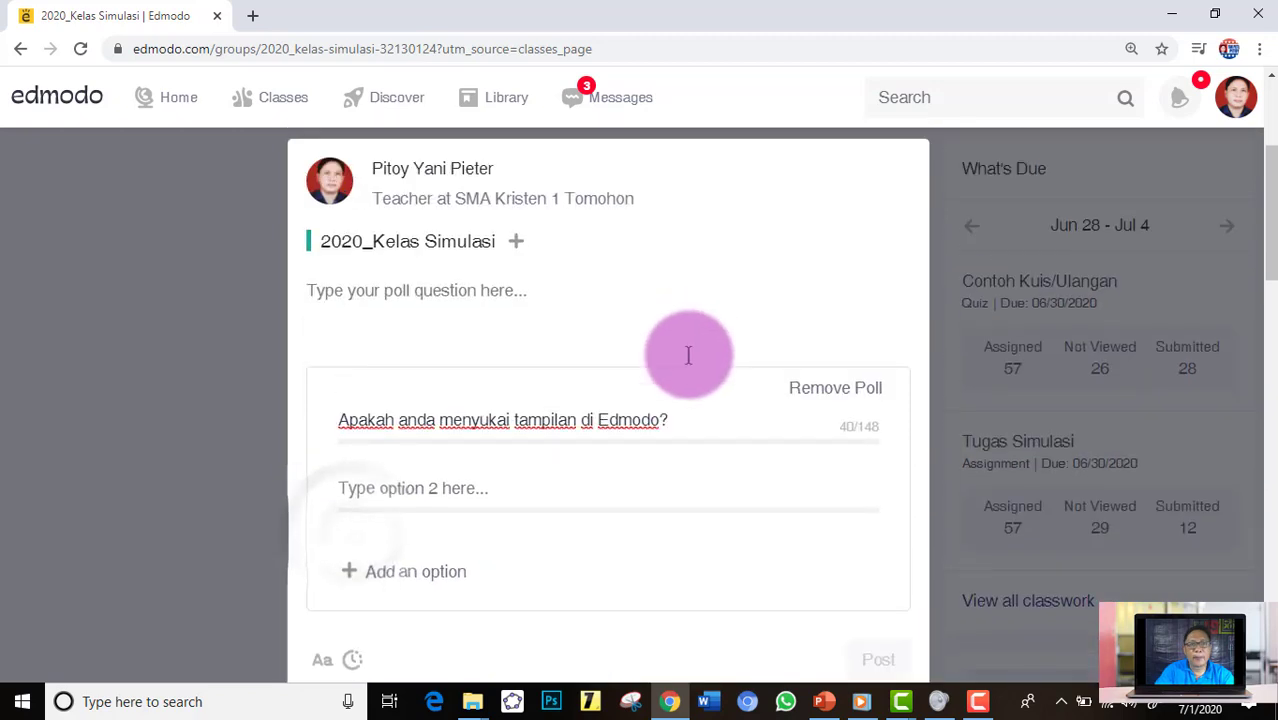
{"action": "left_click", "coordinate": [847, 392]}
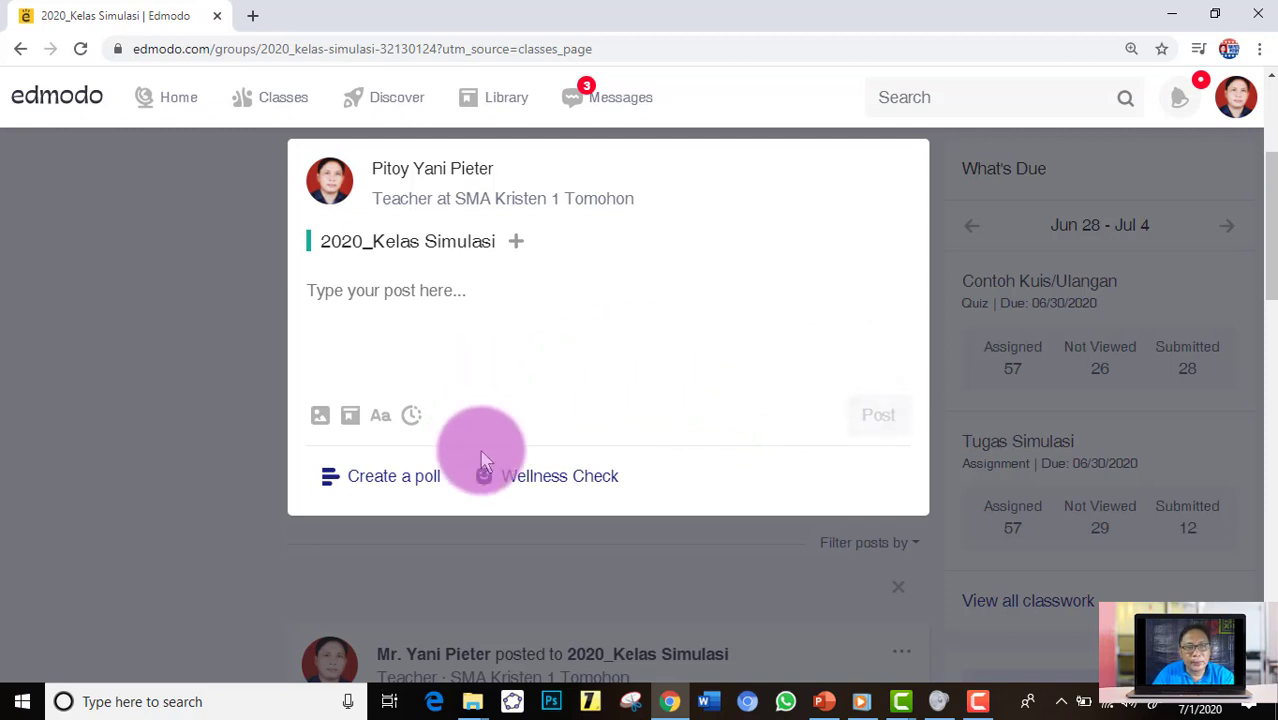
- Publish a Wellness Check with the "How are you feeling today?" question to 2020_Kelas Simulasi and review the published poll
{"action": "left_click", "coordinate": [549, 484]}
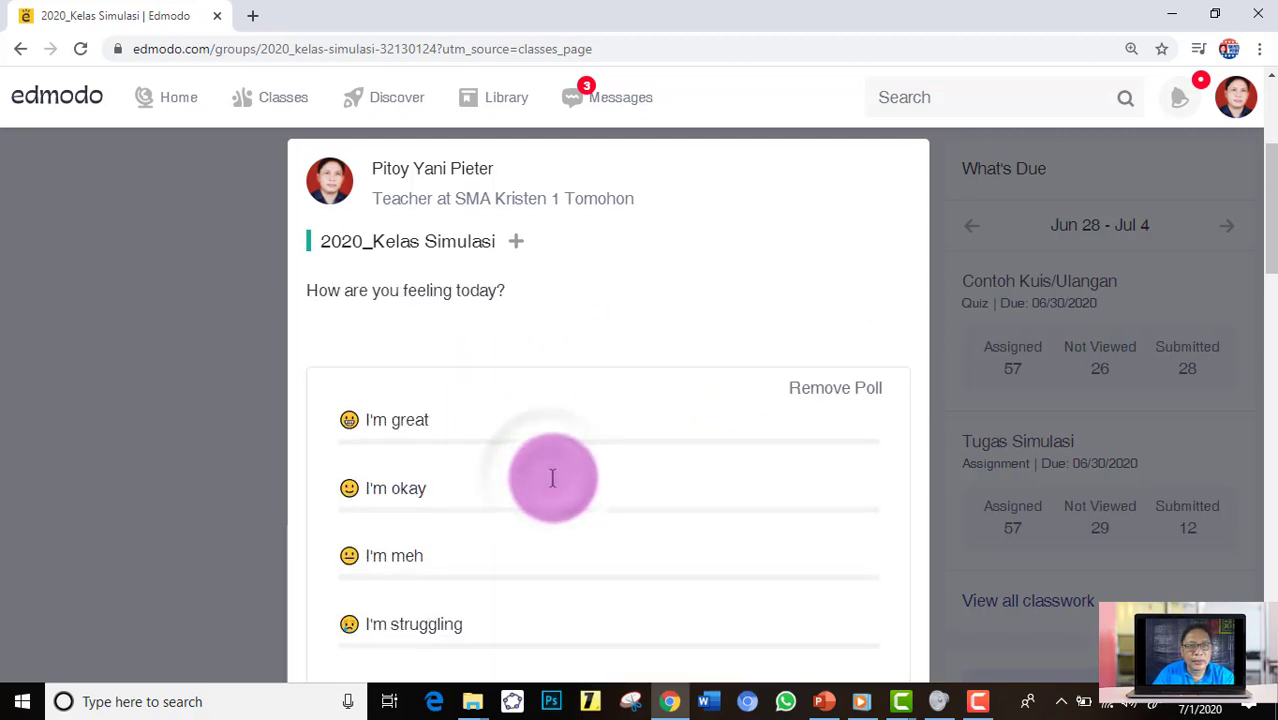
{"action": "scroll", "coordinate": [551, 480], "scroll_direction": "down", "scroll_amount": 2}
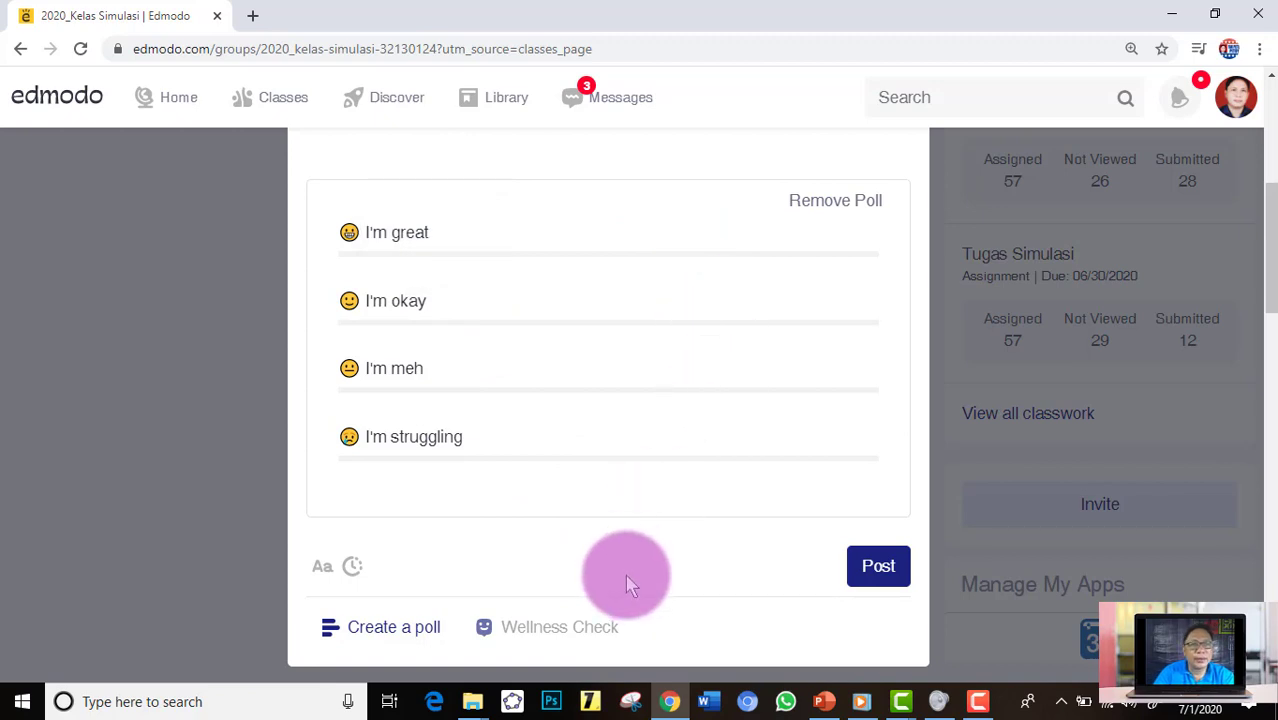
{"action": "scroll", "coordinate": [630, 572], "scroll_direction": "up", "scroll_amount": 1}
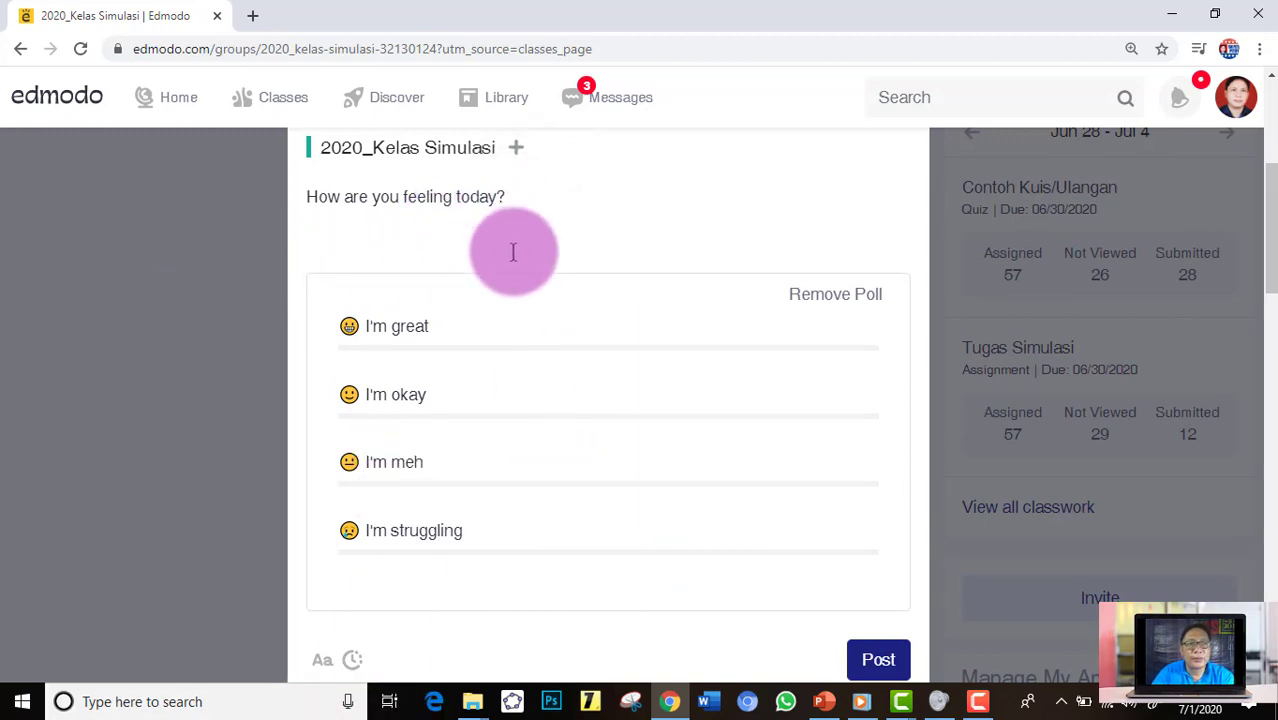
{"action": "left_click", "coordinate": [880, 662]}
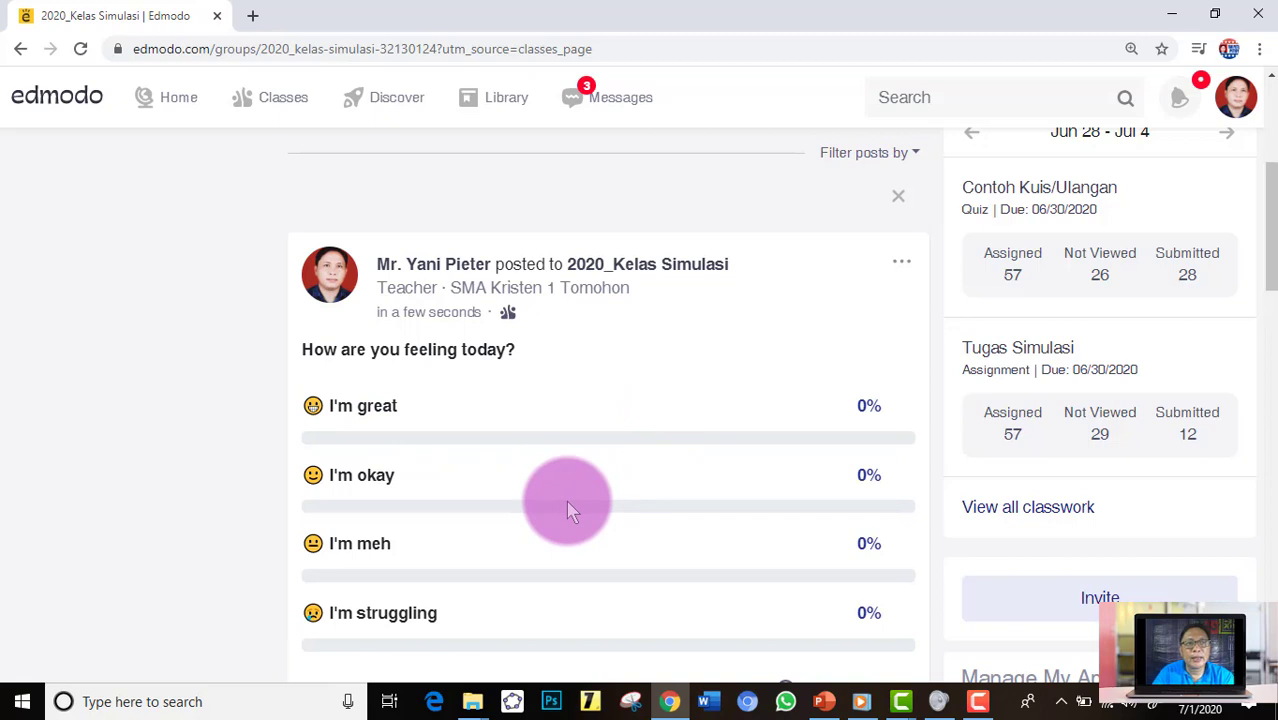
{"action": "scroll", "coordinate": [531, 451], "scroll_direction": "down", "scroll_amount": 3}
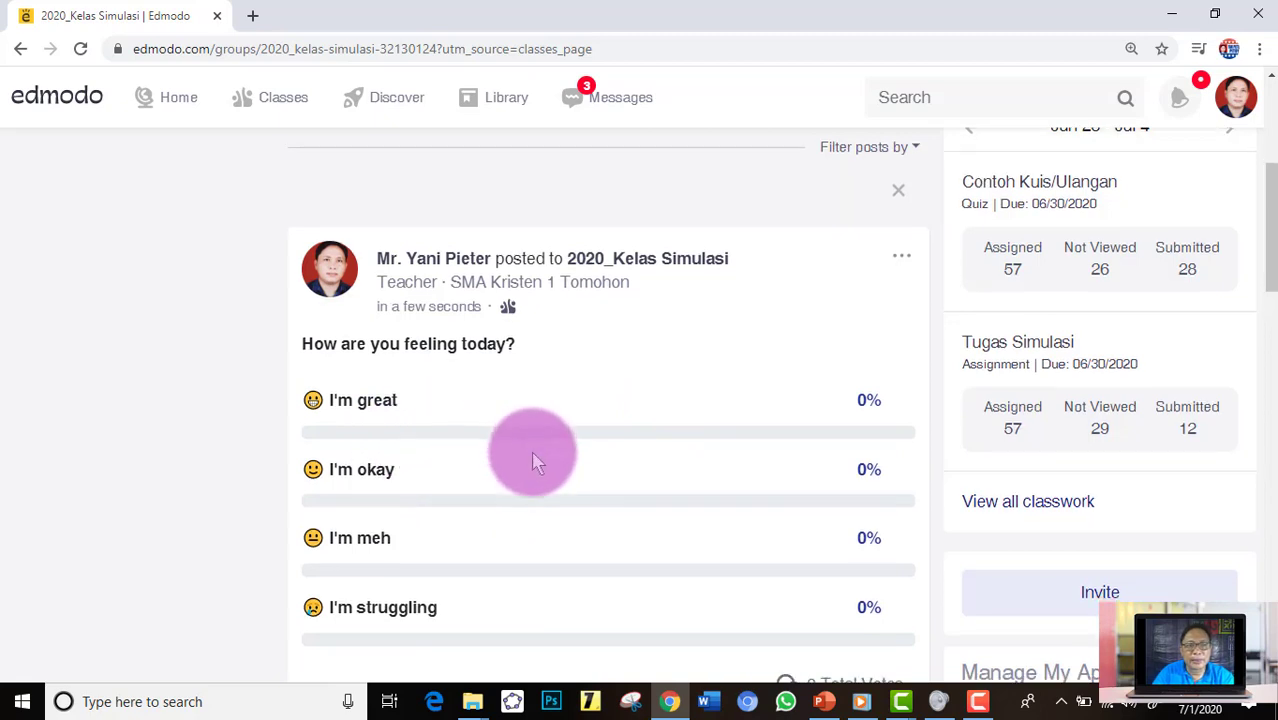
{"action": "scroll", "coordinate": [537, 497], "scroll_direction": "up", "scroll_amount": 1}
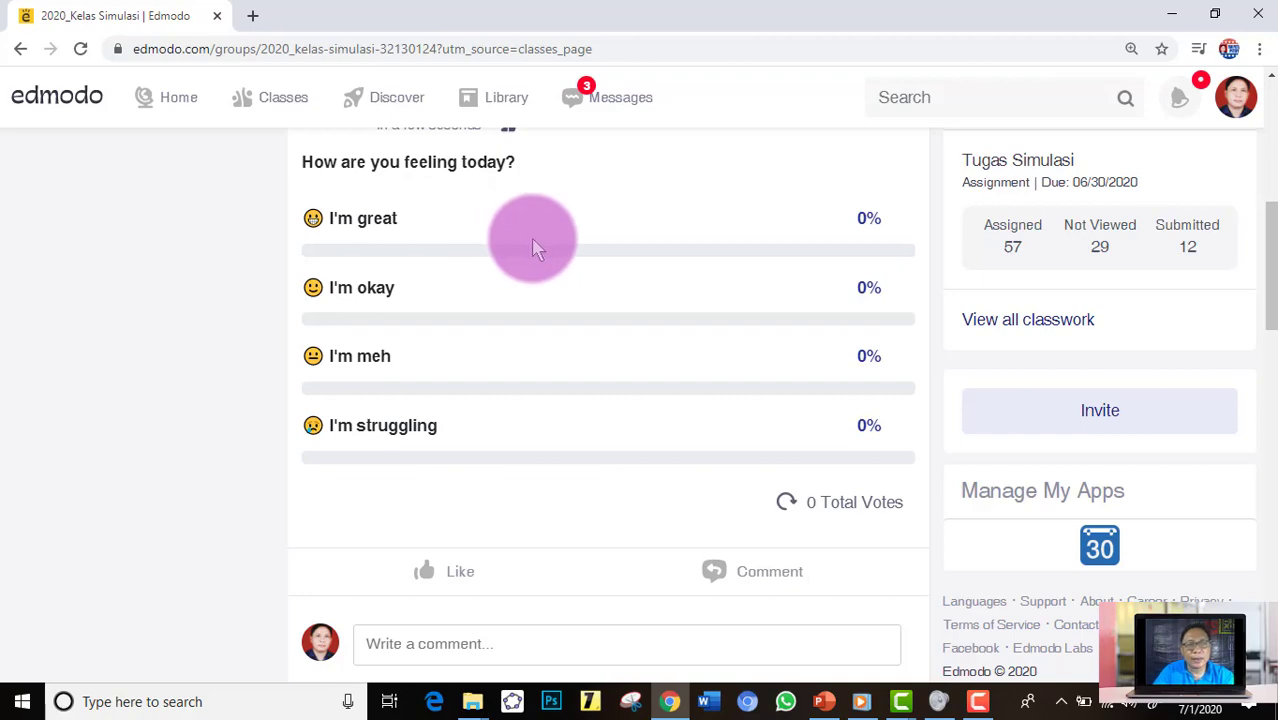
{"action": "scroll", "coordinate": [558, 415], "scroll_direction": "up", "scroll_amount": 5}
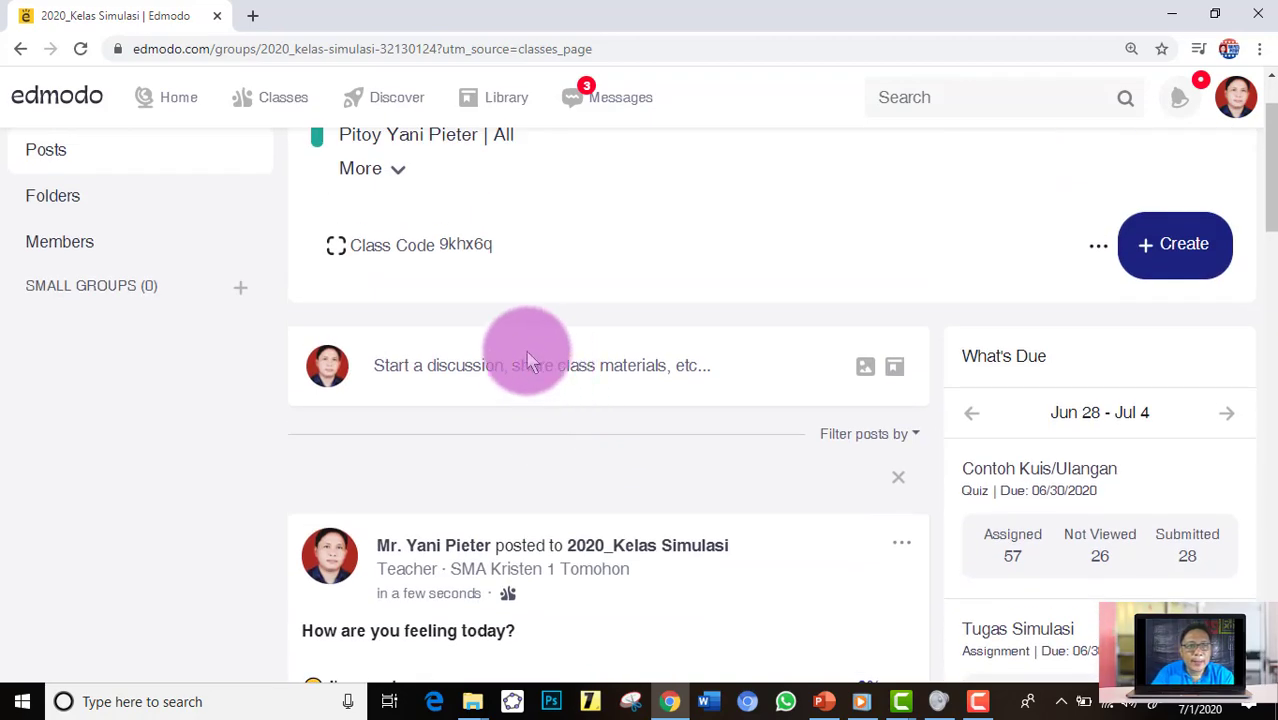